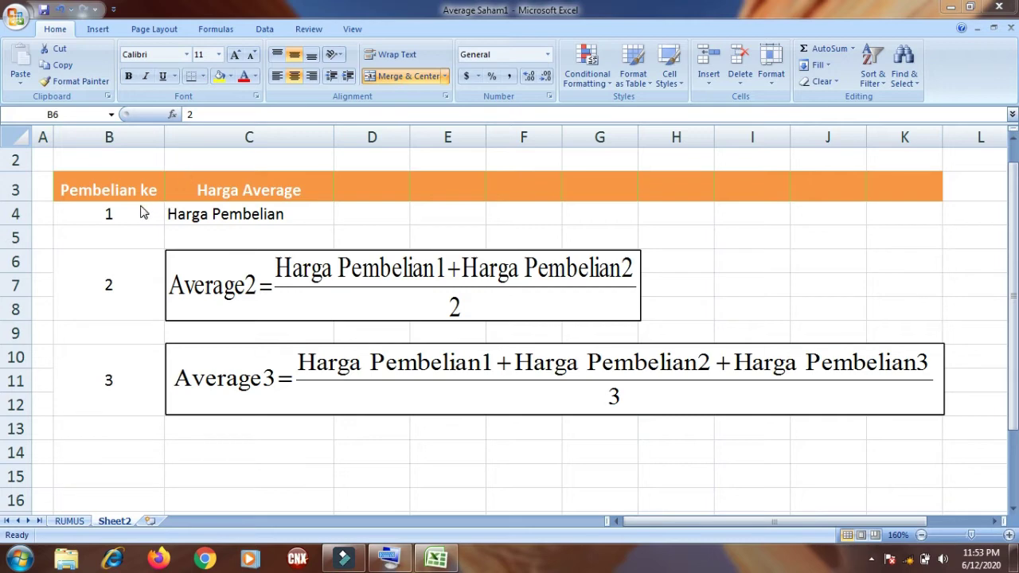
Examine the average-price formulas for the first, second and third purchases on Sheet2.
click(108, 188)
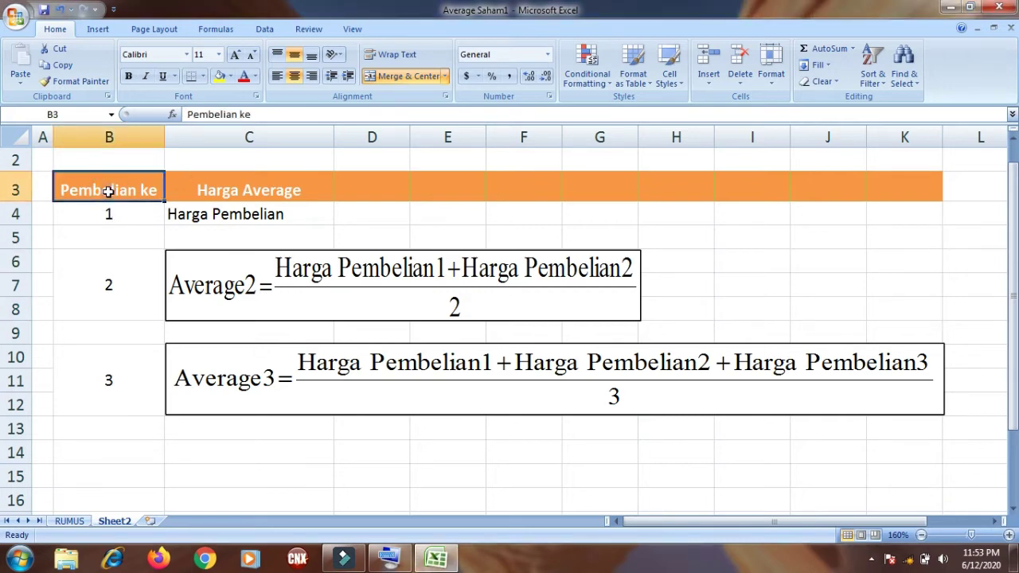
click(115, 214)
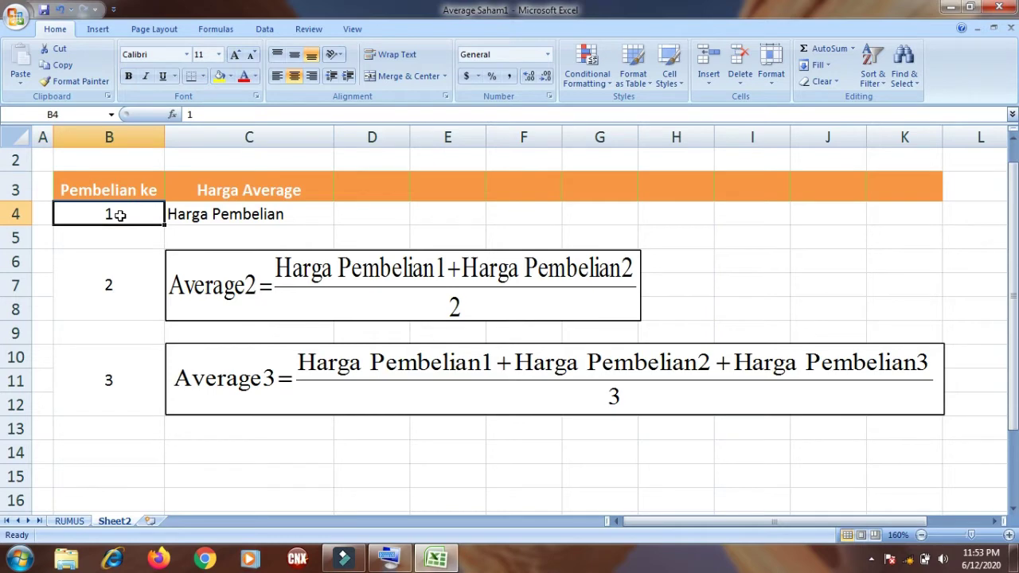
click(206, 217)
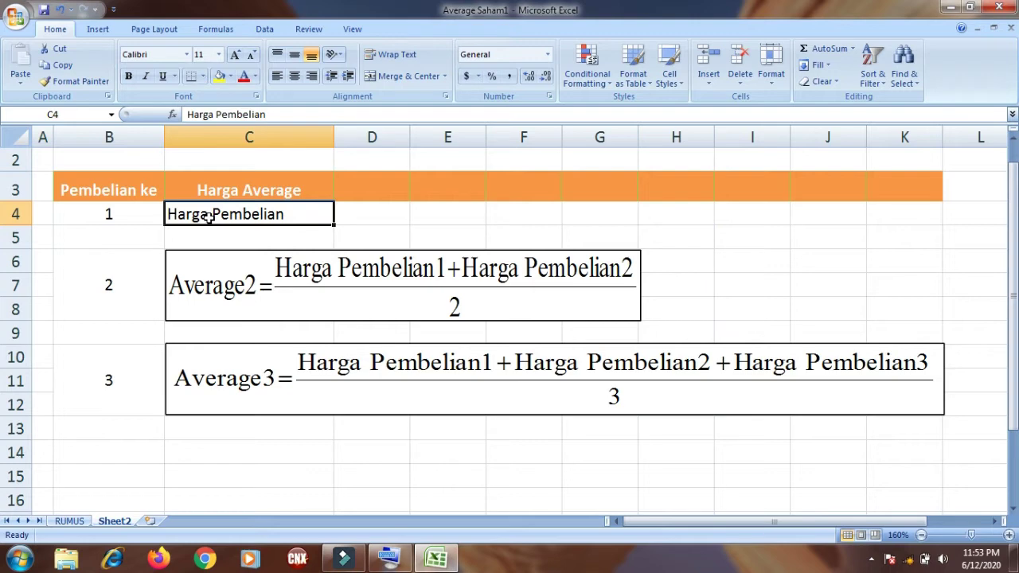
click(111, 284)
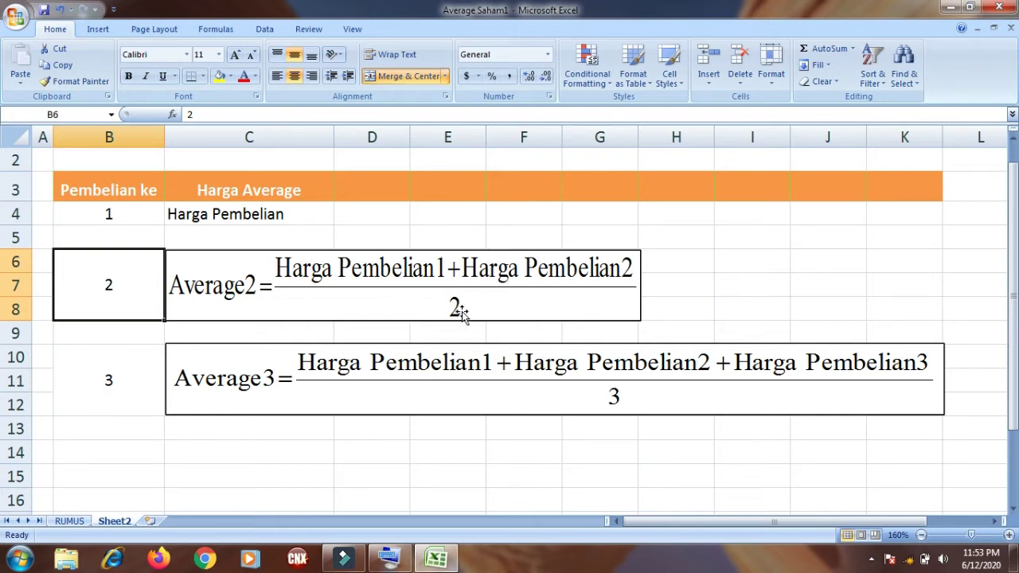
click(109, 382)
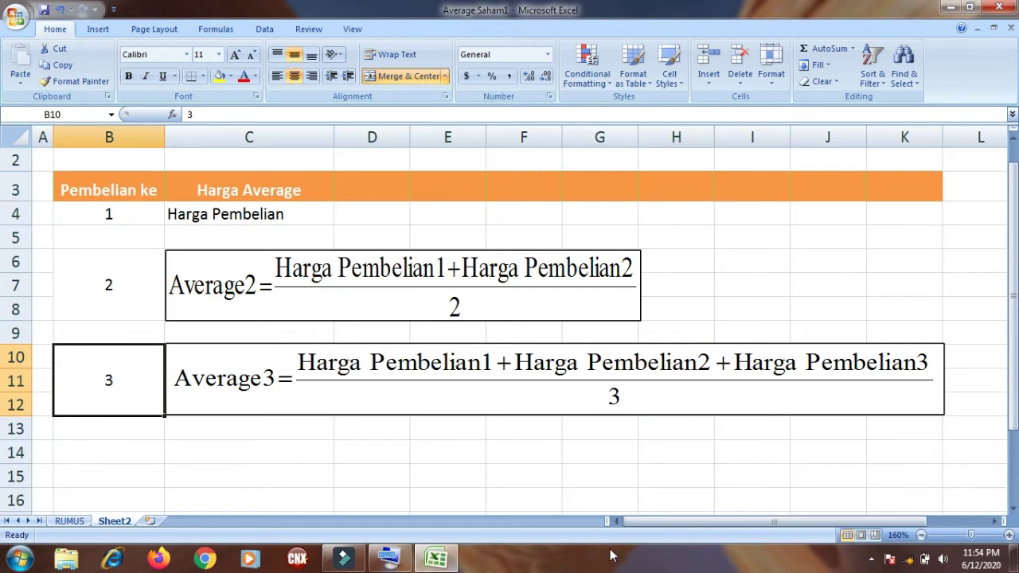
click(344, 561)
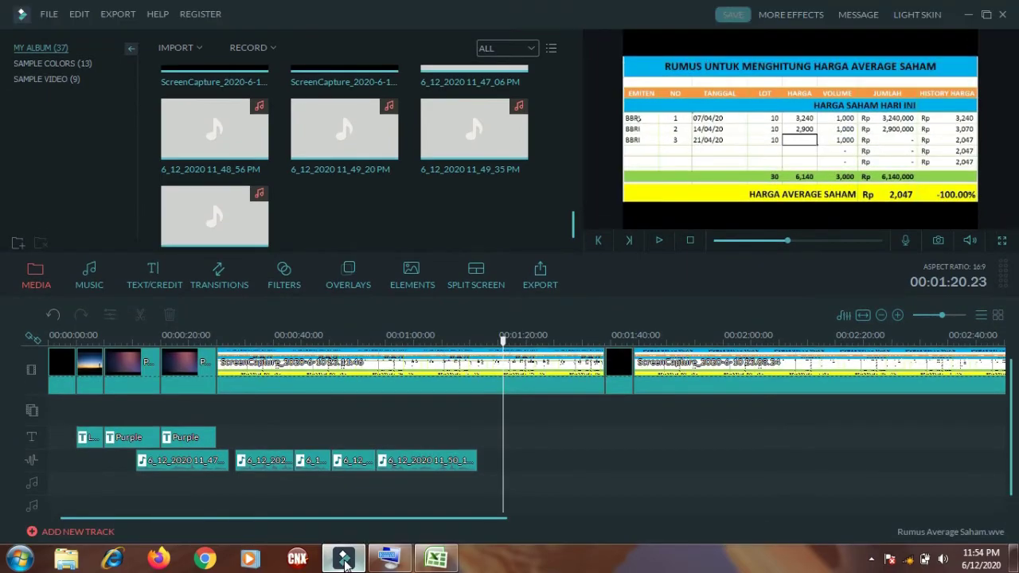
click(344, 560)
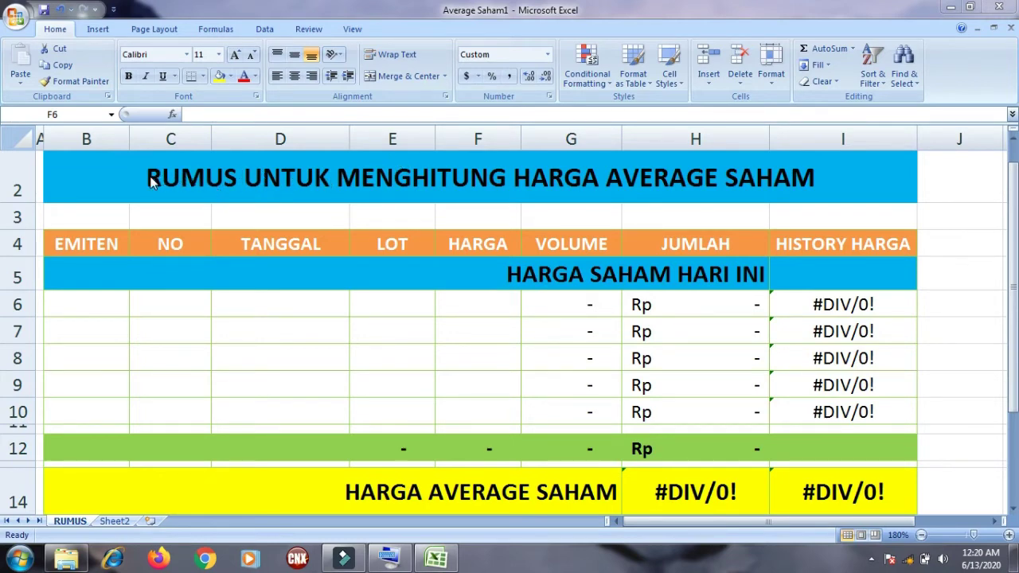
Examine the RUMUS sheet's title, the column headings from EMITEN to HISTORY HARGA, and the HARGA SAHAM HARI INI row.
click(113, 171)
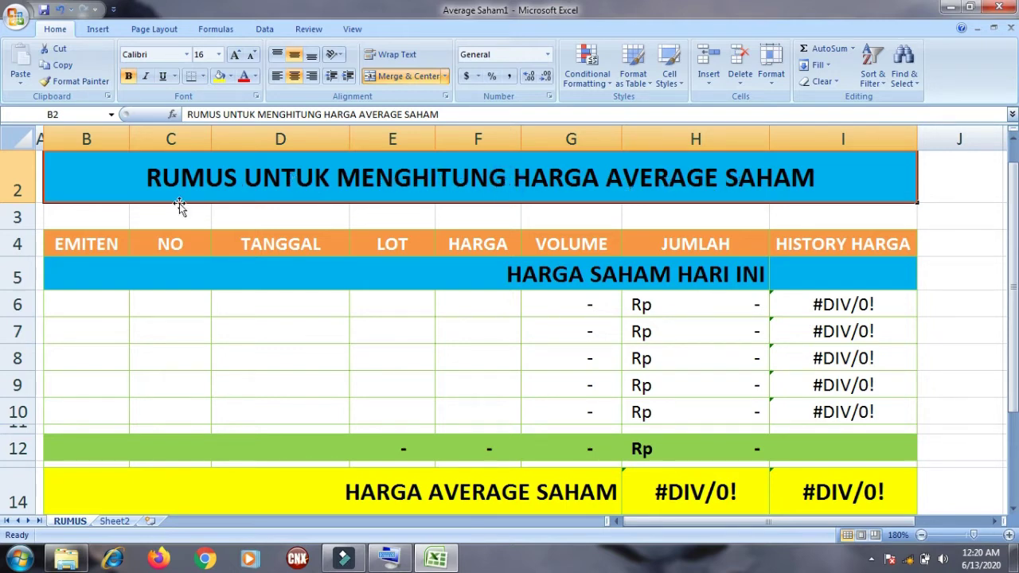
click(69, 246)
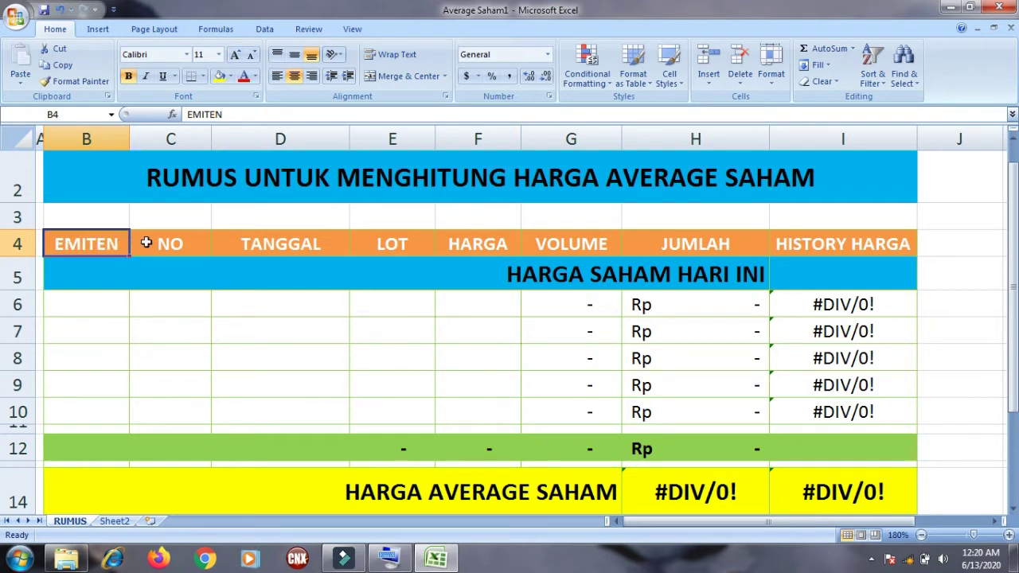
click(179, 245)
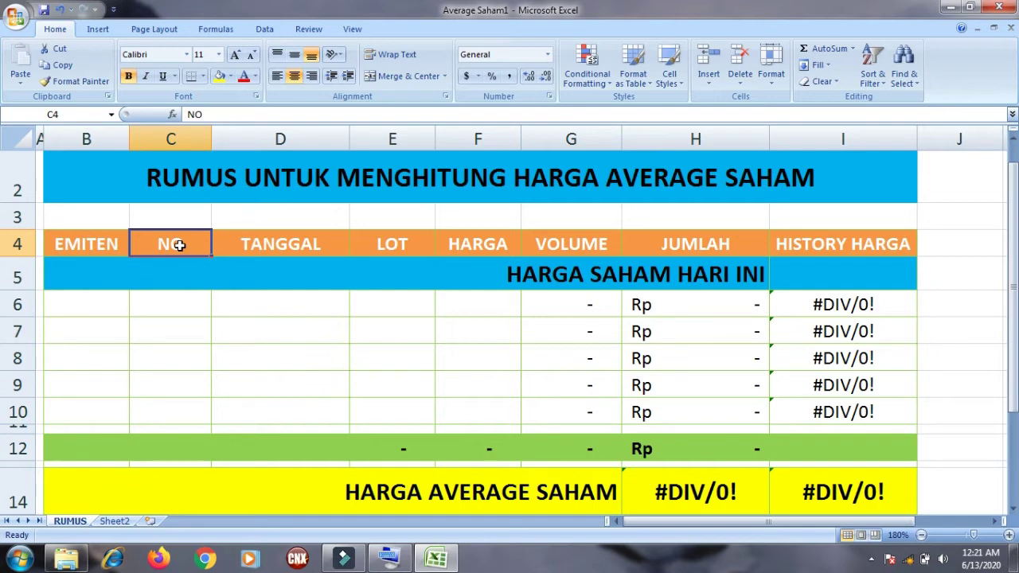
click(276, 244)
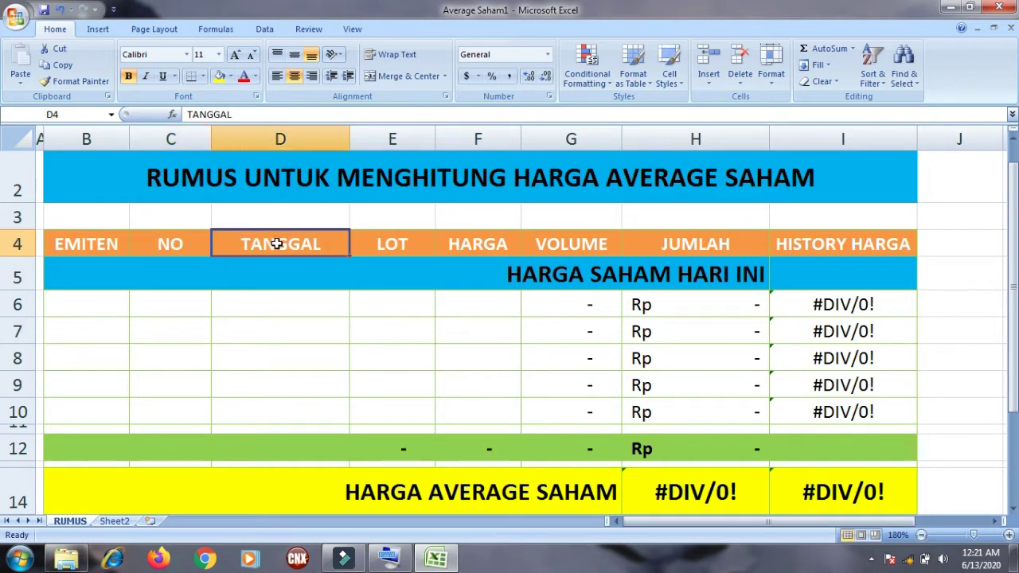
click(396, 247)
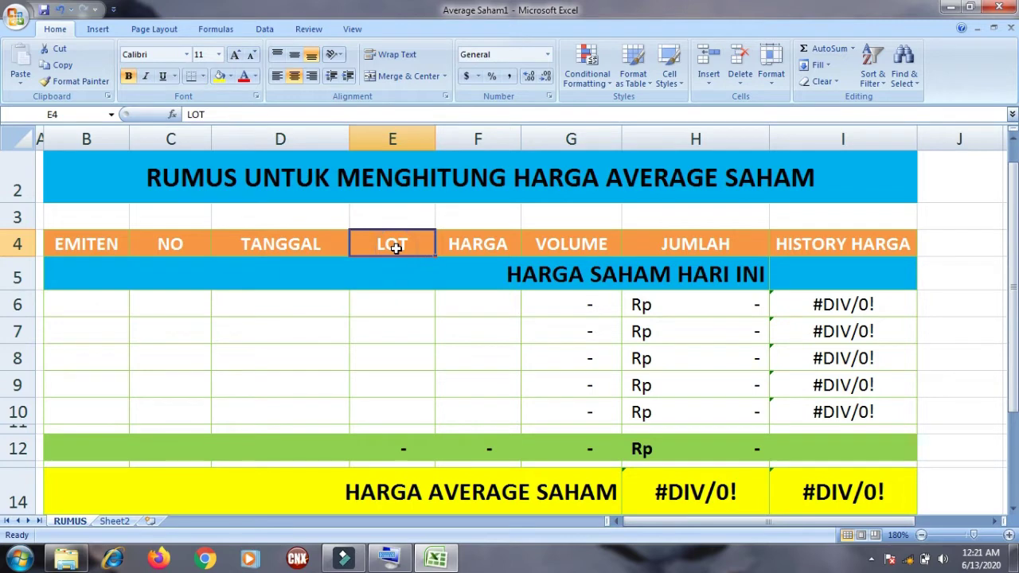
click(475, 246)
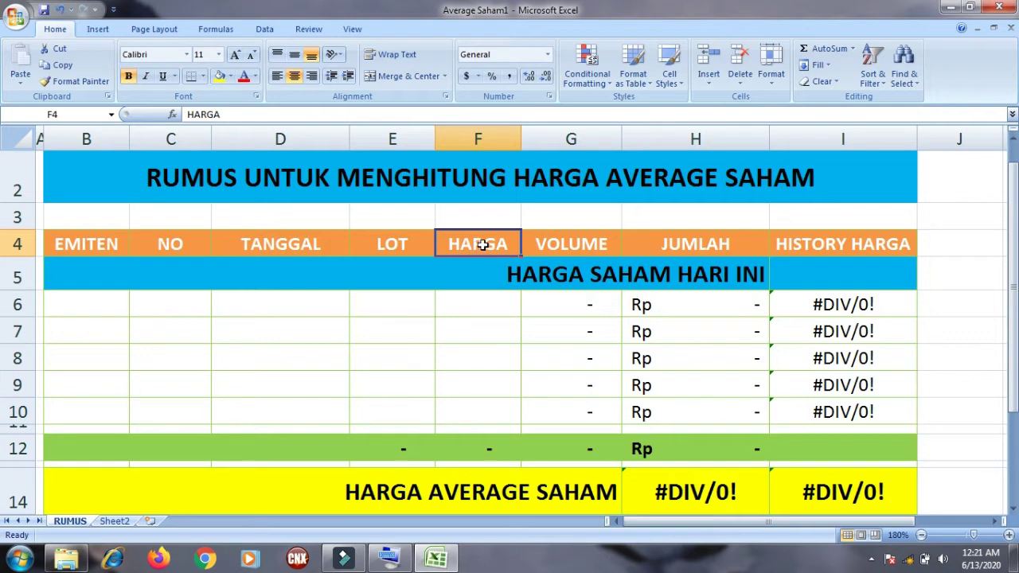
click(569, 244)
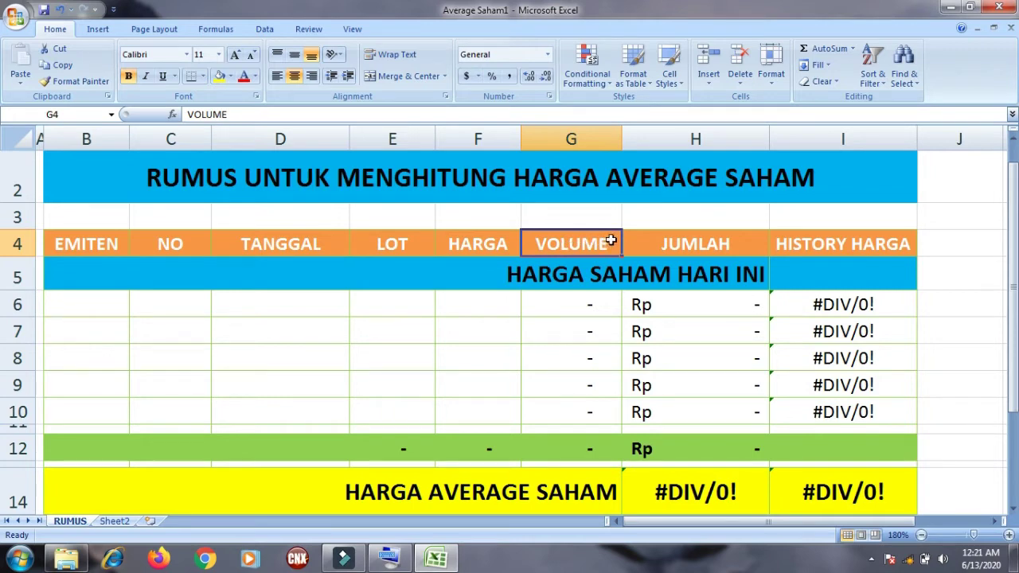
click(678, 243)
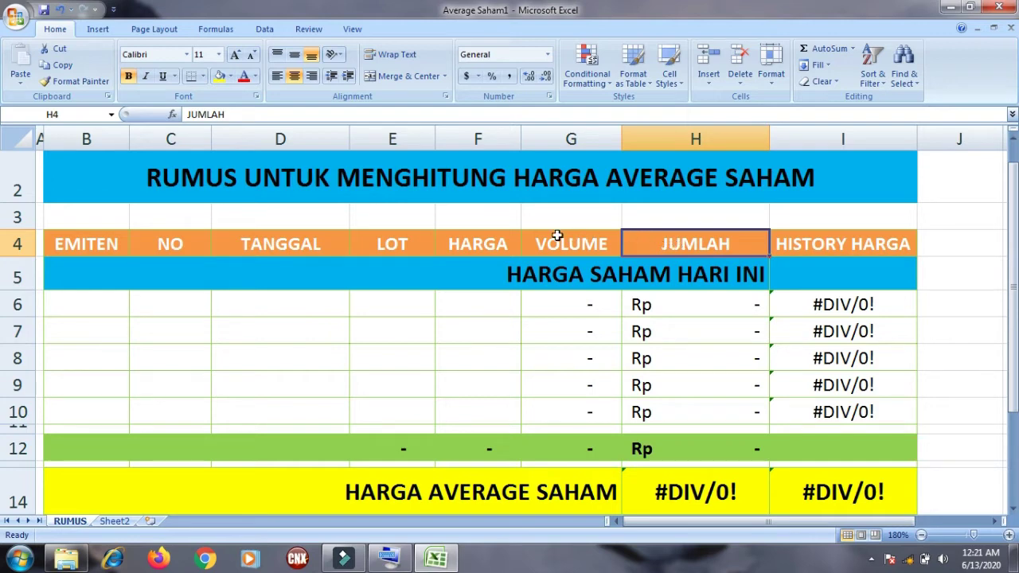
click(395, 244)
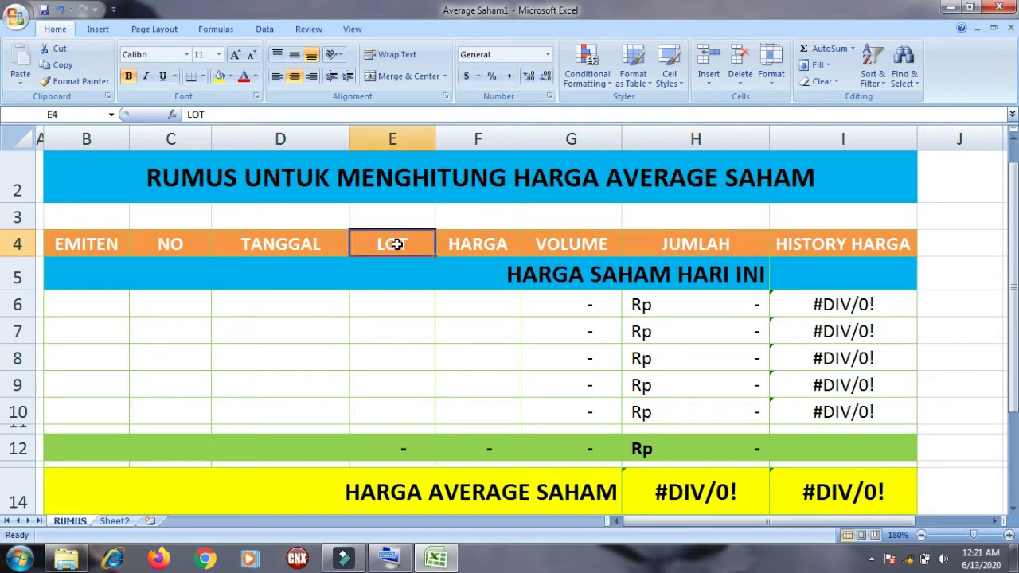
click(570, 245)
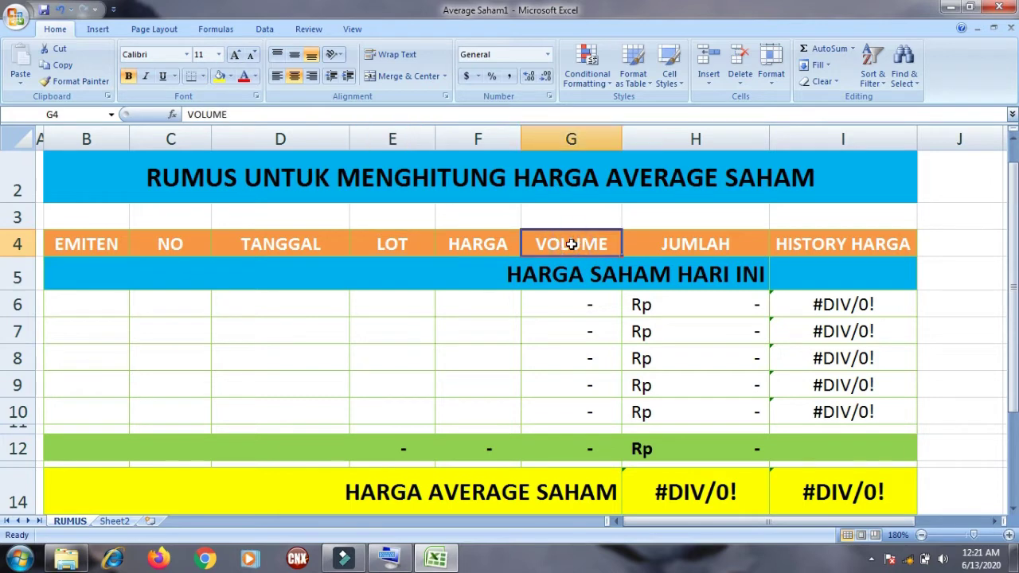
click(809, 240)
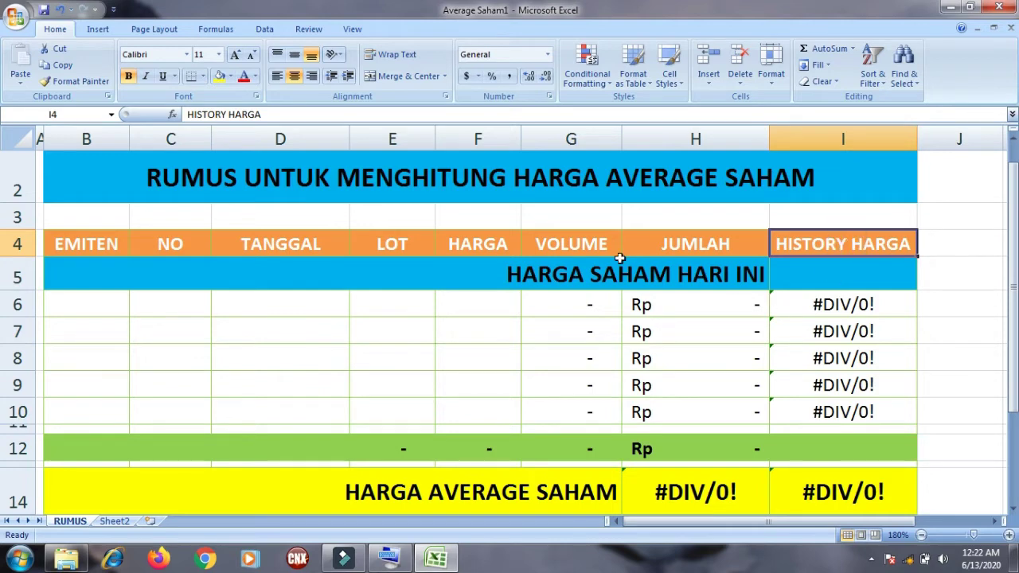
click(597, 273)
click(704, 283)
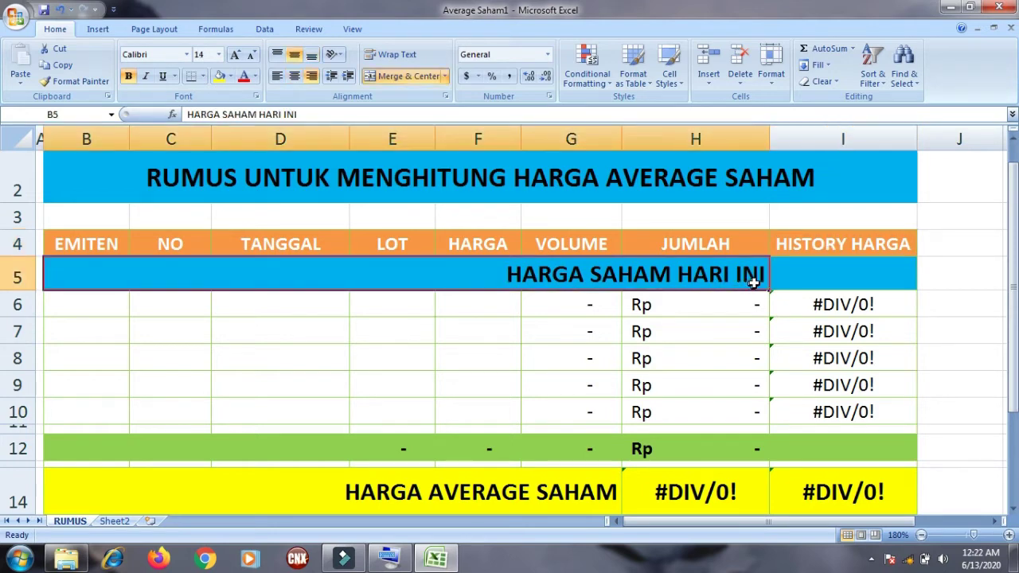
click(800, 272)
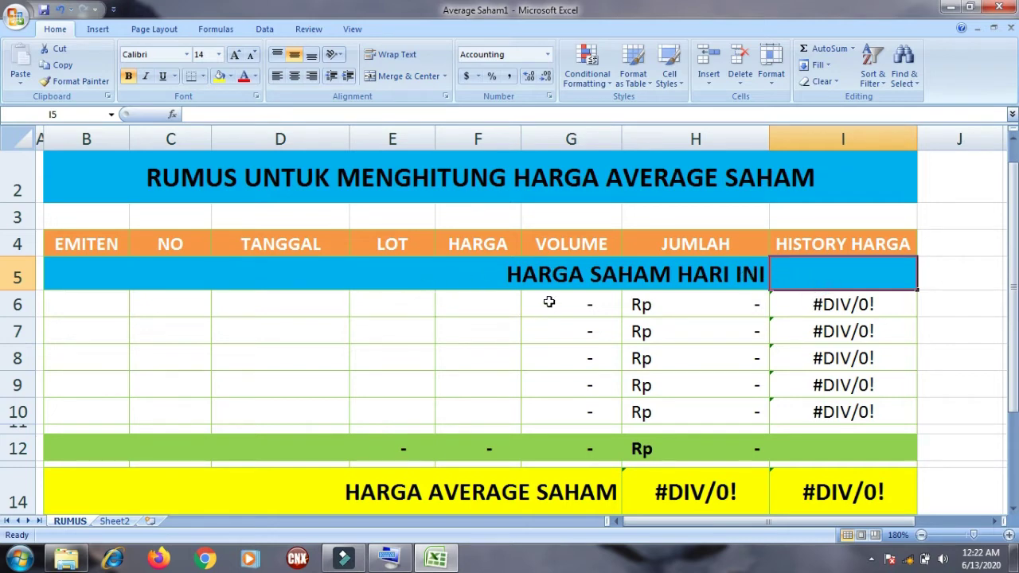
Start the first purchase in row 6 with EMITEN BBRI, NO 1 and the TANGGAL 07/04/2020 entered as text.
click(467, 299)
click(92, 304)
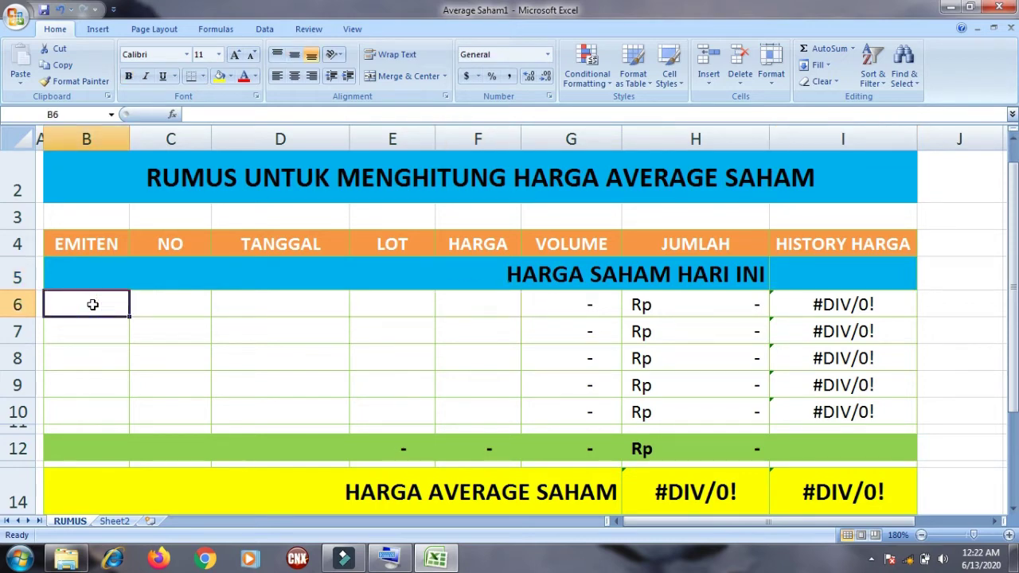
text(BBRI)
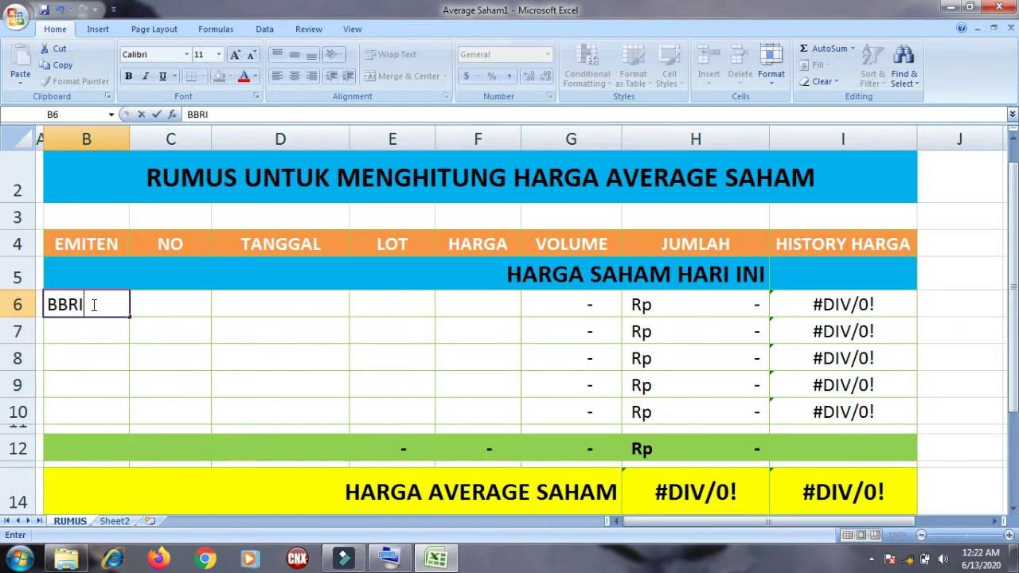
key(Tab)
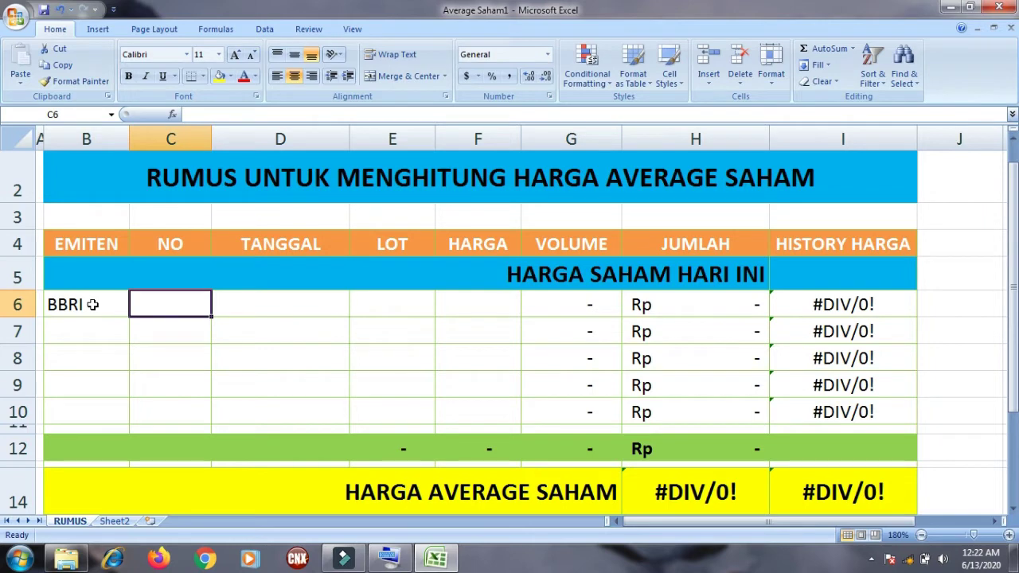
text(1)
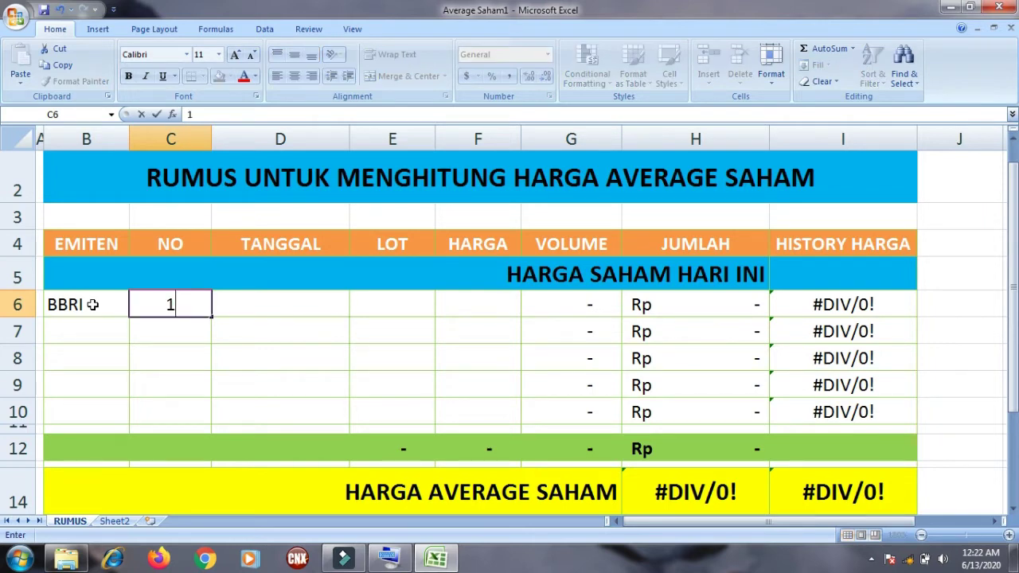
key(Tab)
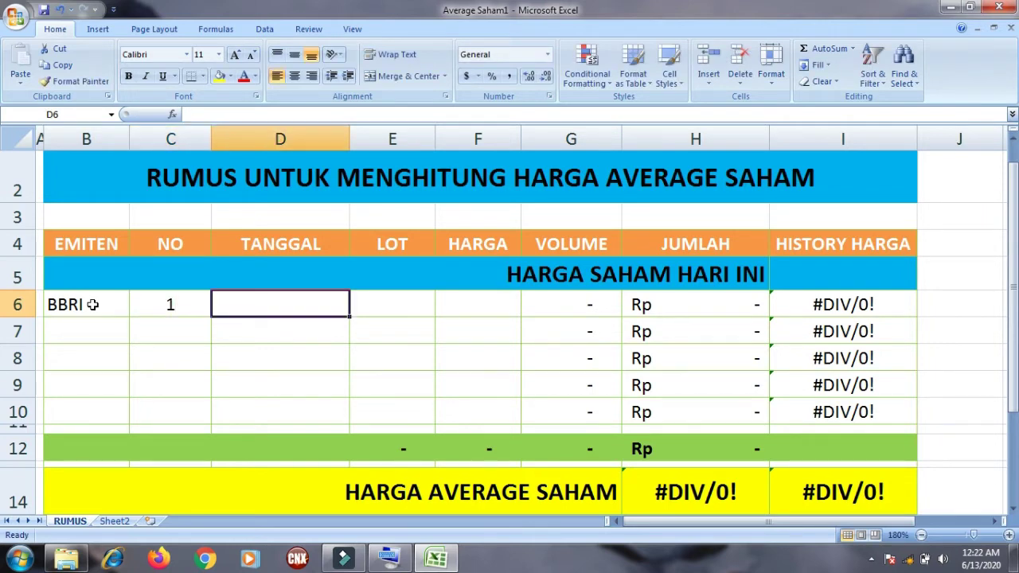
text(')
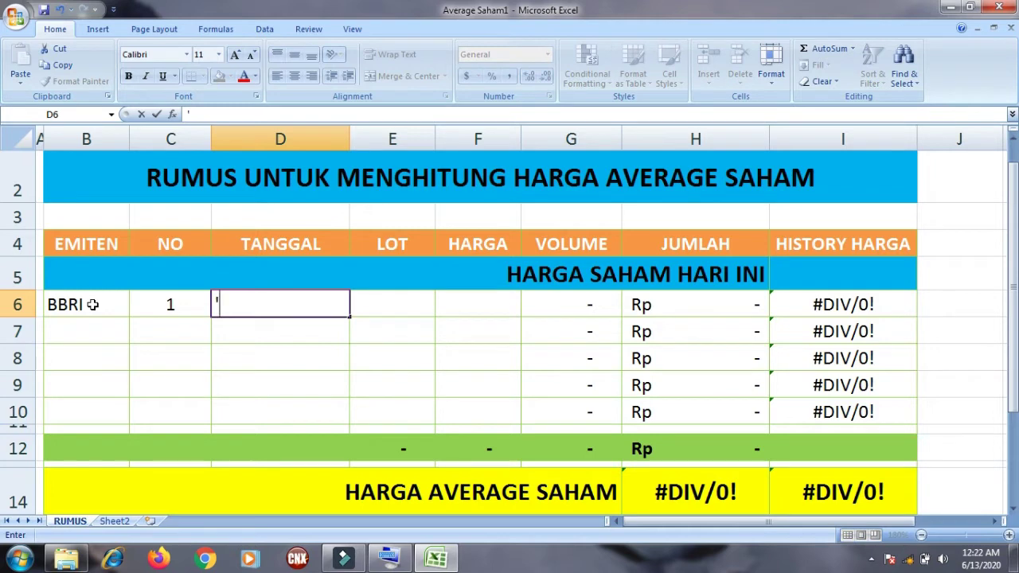
text(07/0)
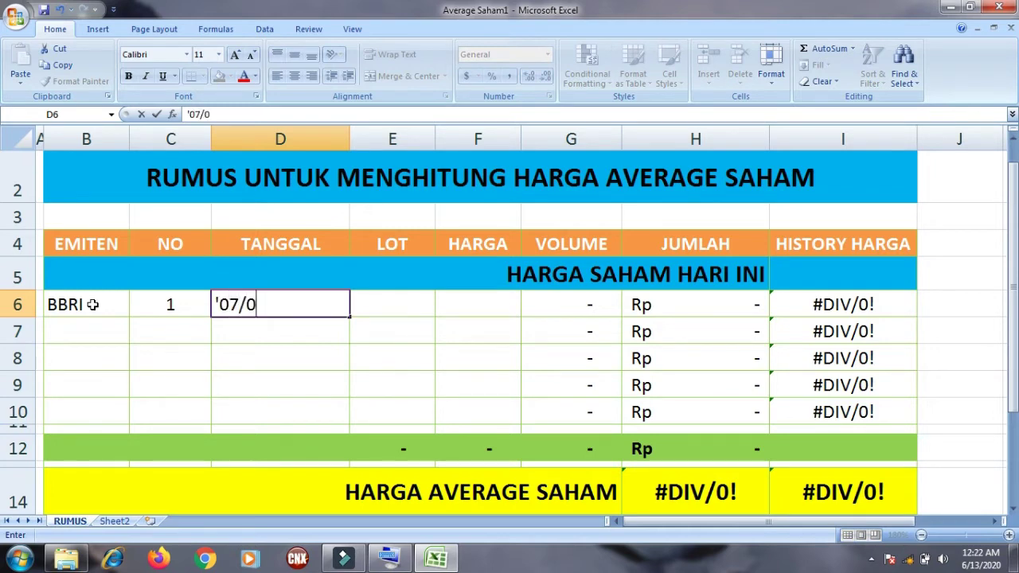
text(4/2020)
key(Tab)
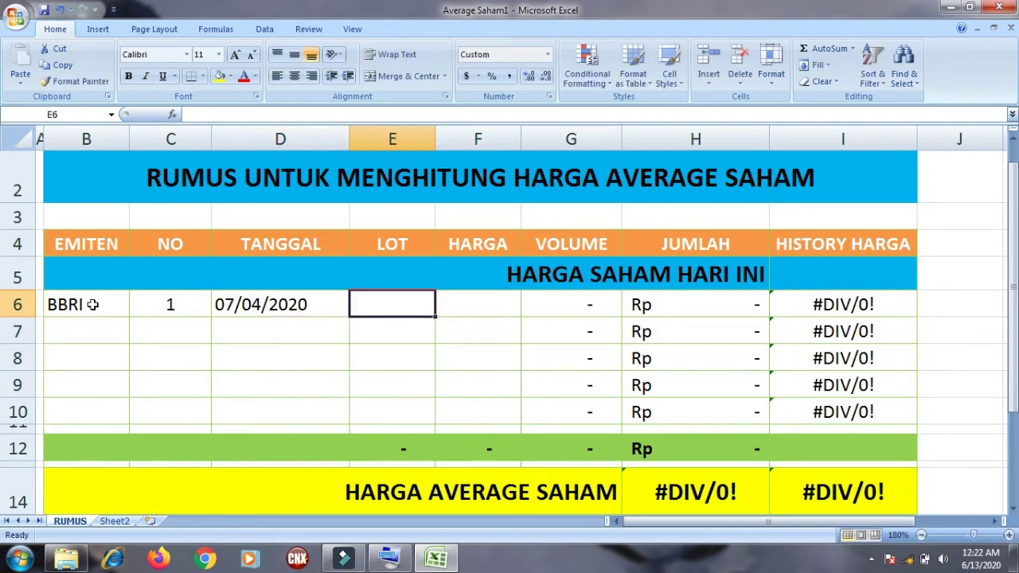
Complete the first BBRI purchase with LOT 10 and HARGA 3240, and check the HARGA AVERAGE SAHAM cell.
text(1)
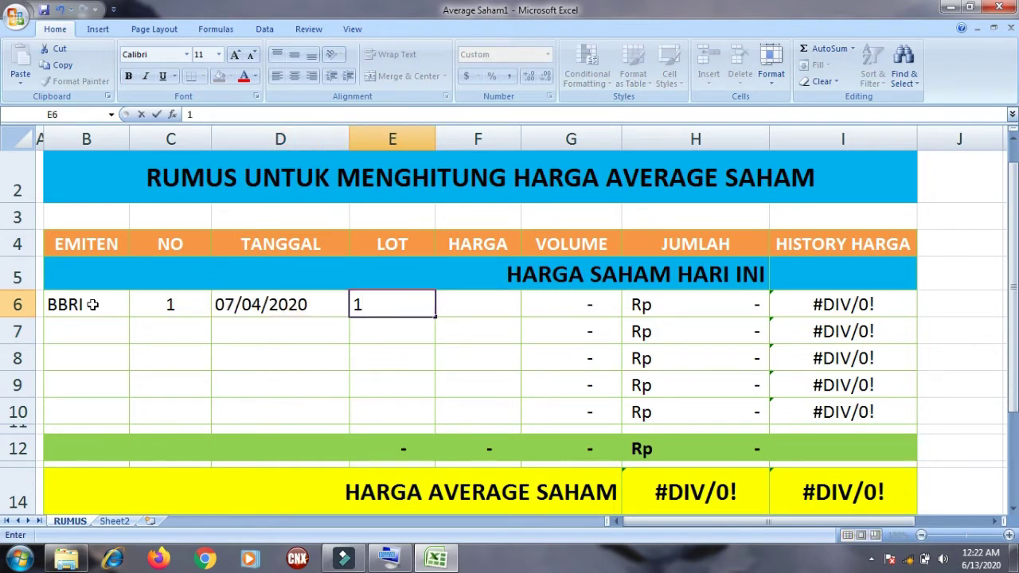
text(0)
key(Tab)
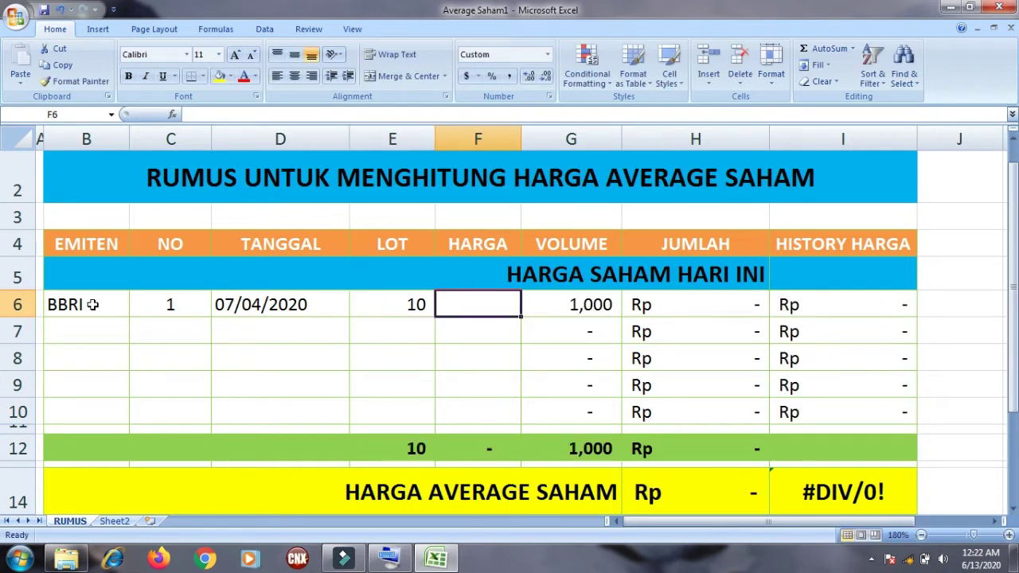
text(3)
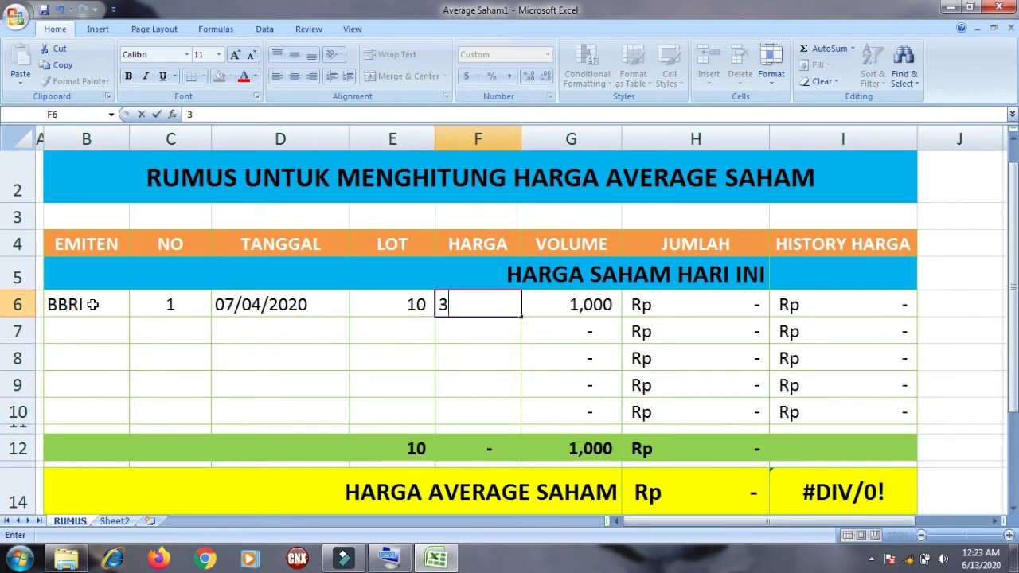
text(240)
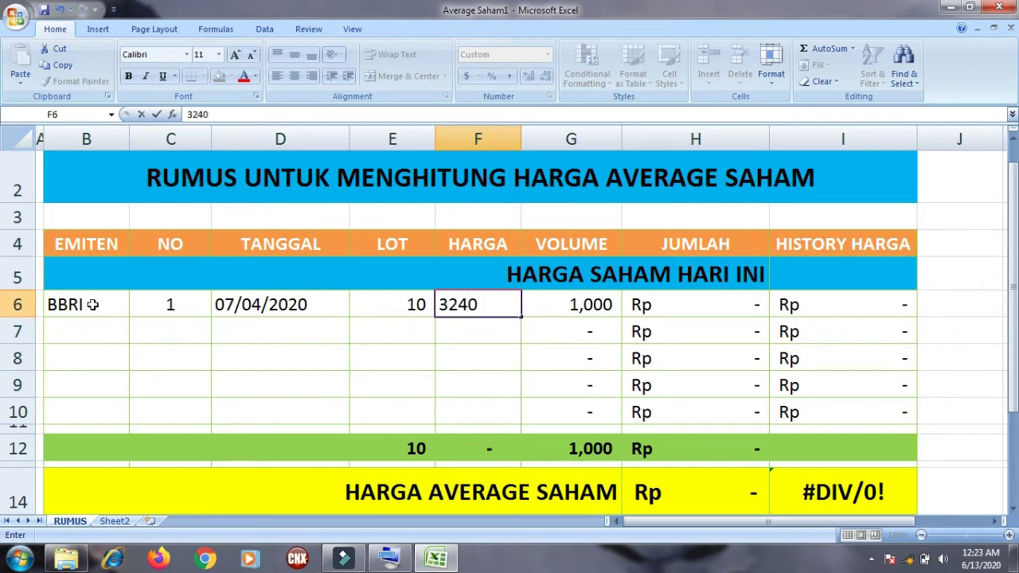
key(Return)
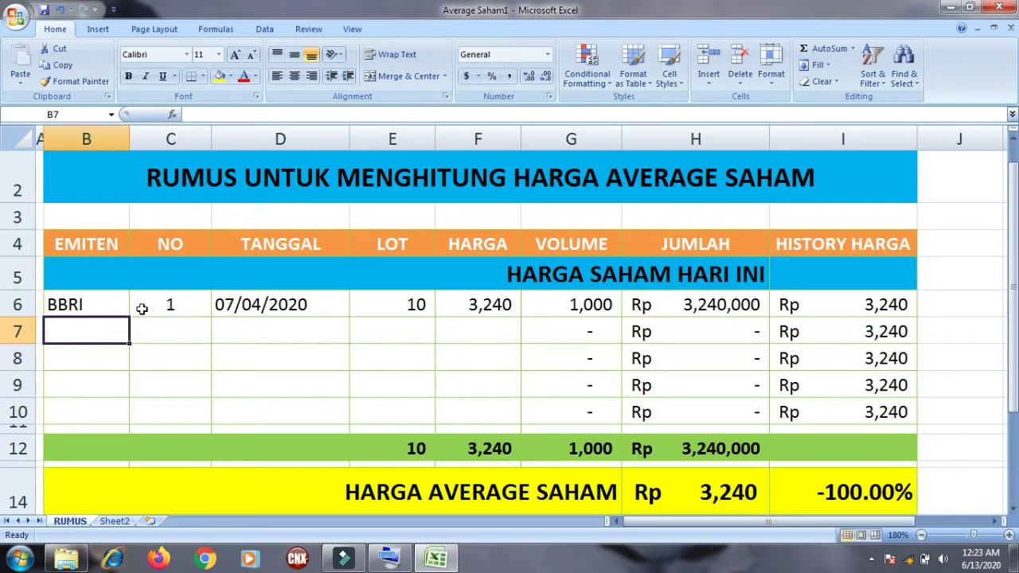
click(471, 308)
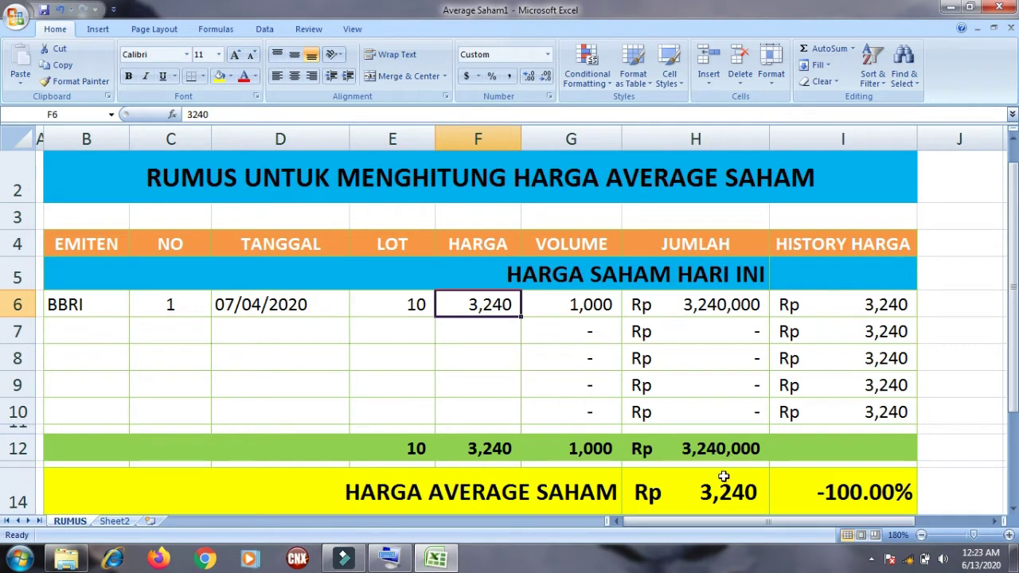
click(712, 499)
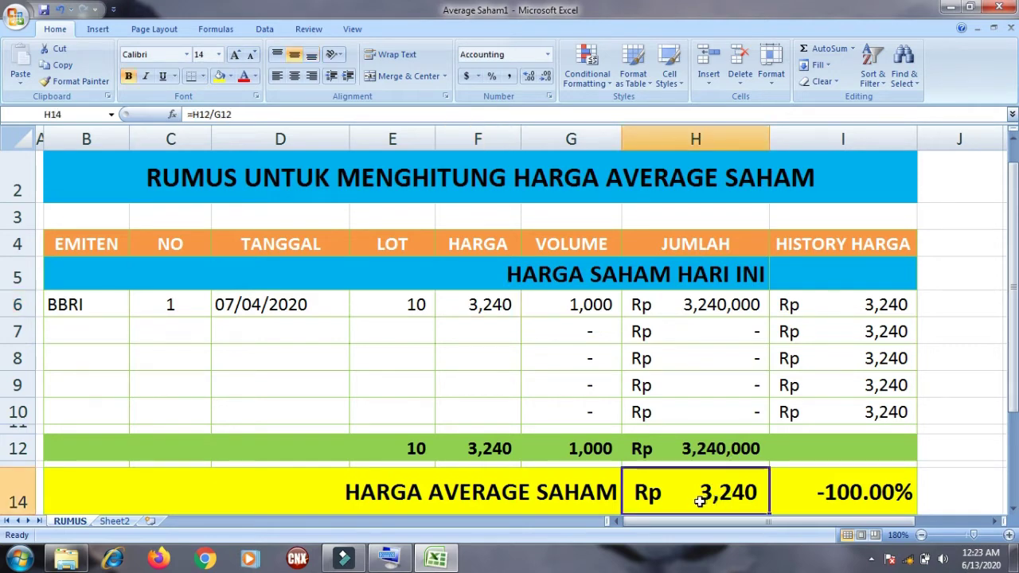
Start the second purchase in row 7 with EMITEN BBRI, NO 2 and the TANGGAL 14/04/2020 entered as text.
click(71, 329)
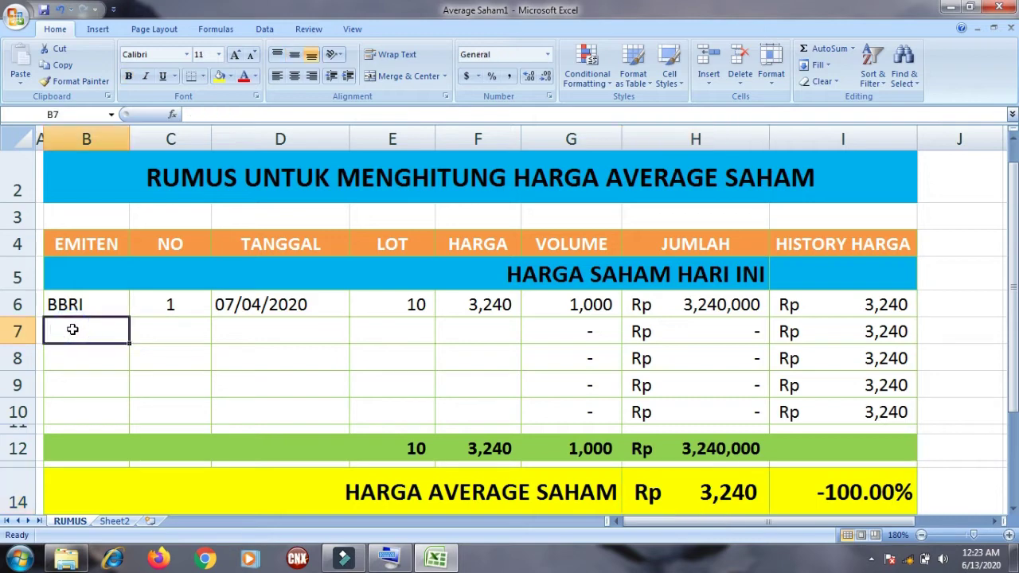
text(BBRI)
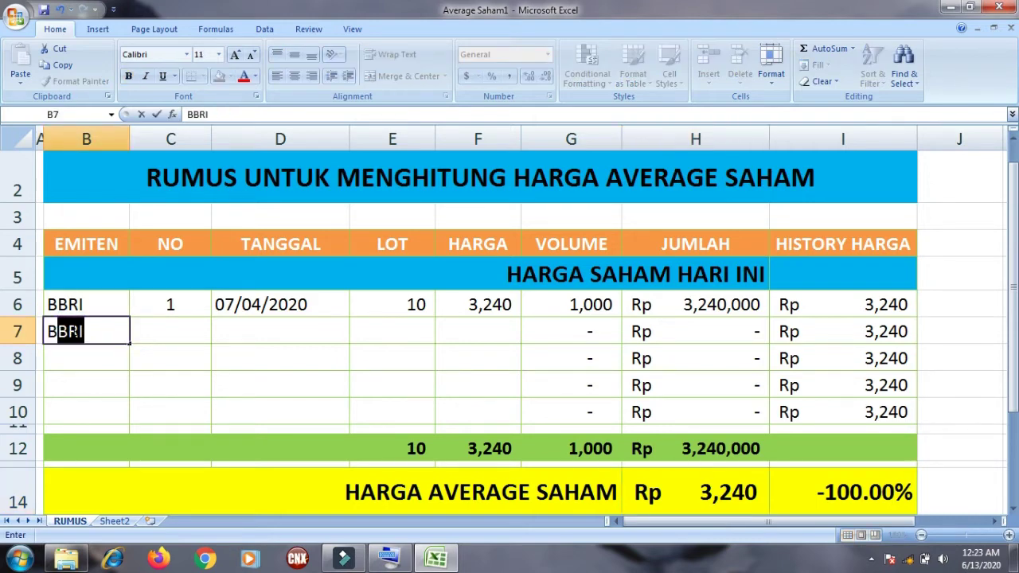
key(Tab)
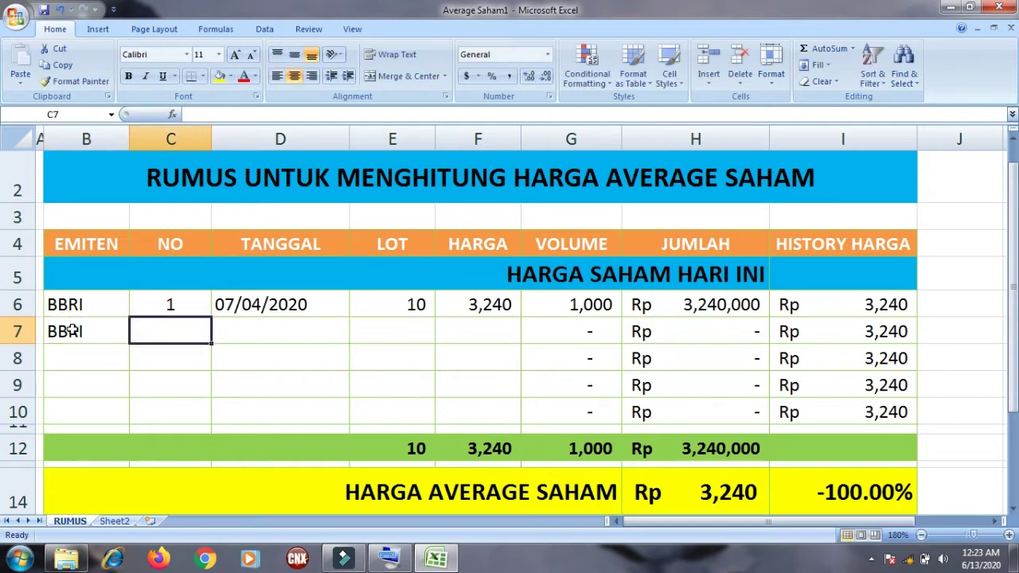
text(2)
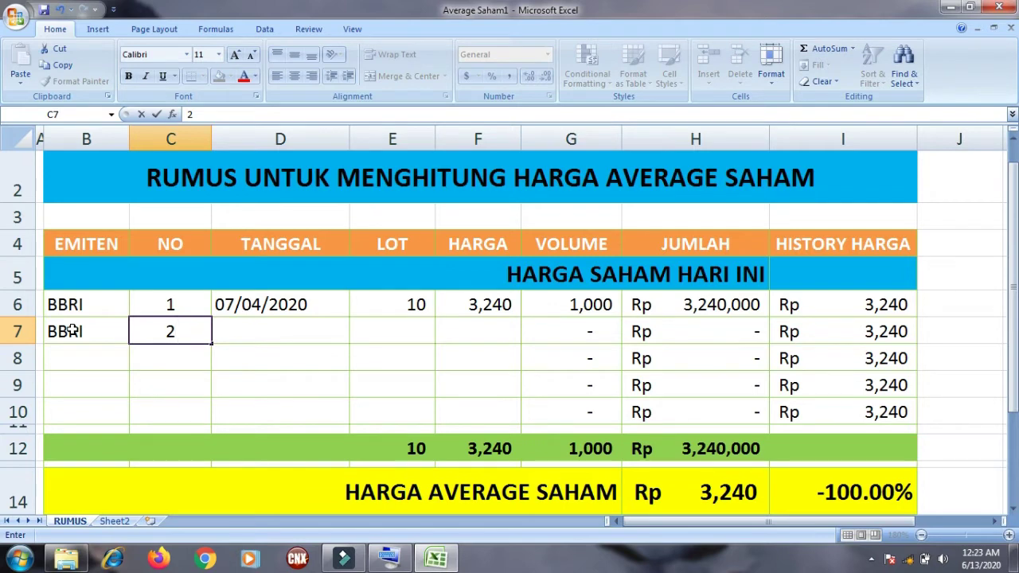
key(Tab)
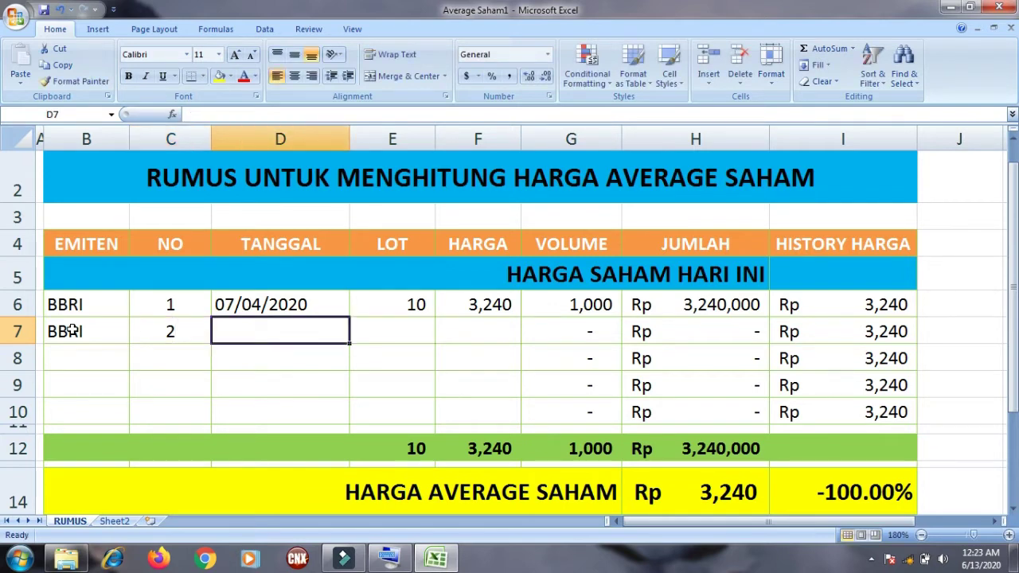
text(')
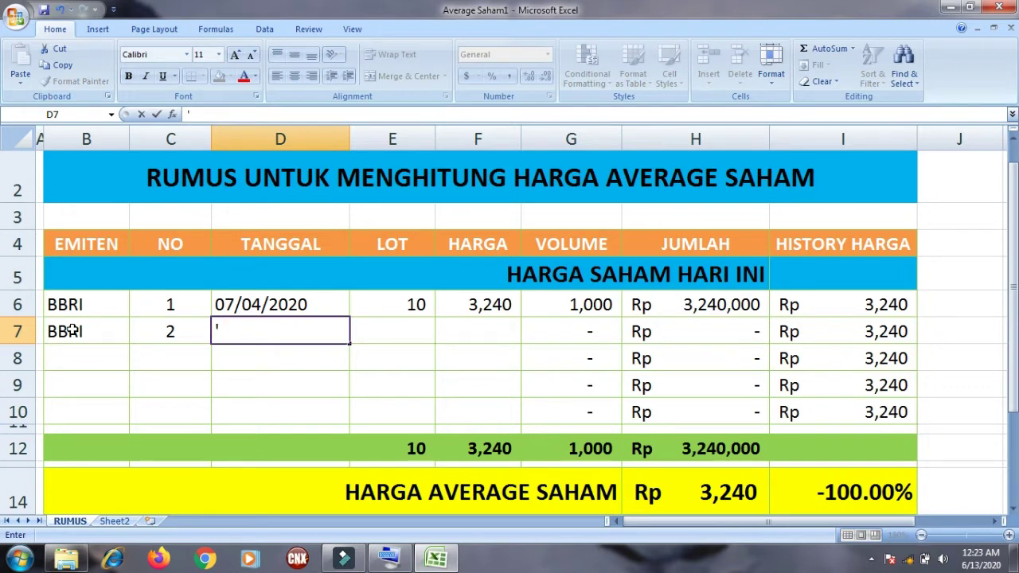
text(14/04/)
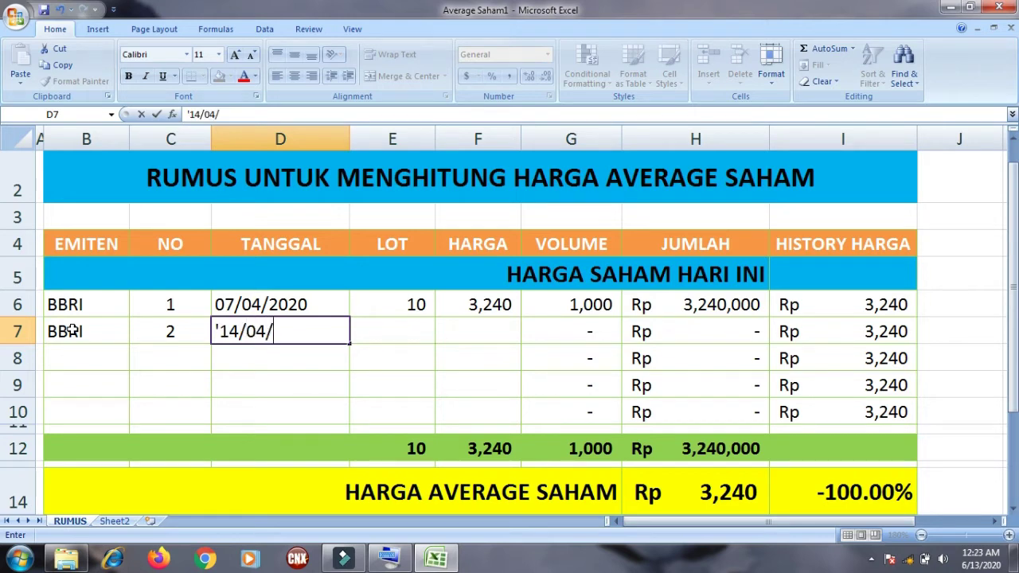
text(2020)
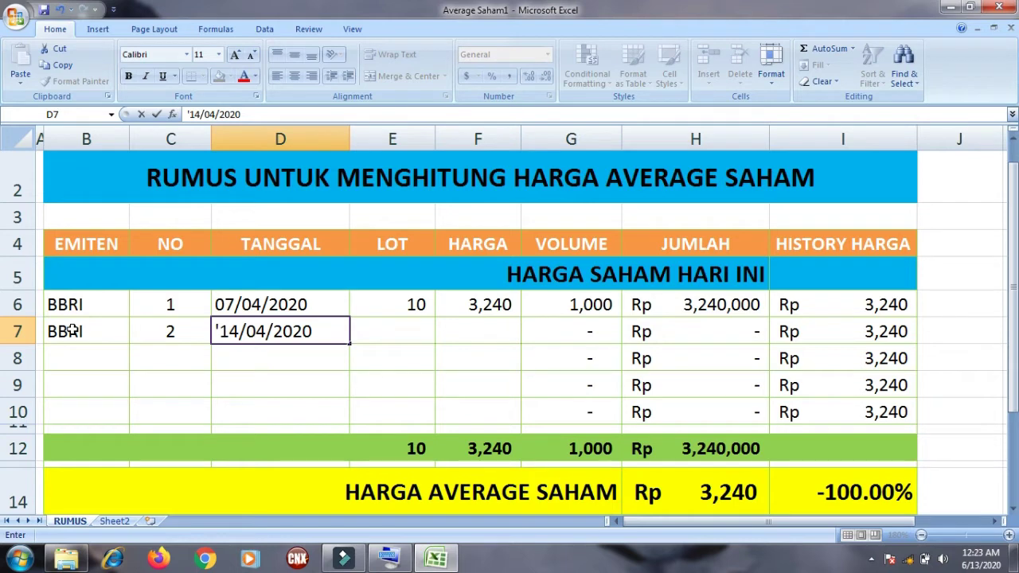
key(Tab)
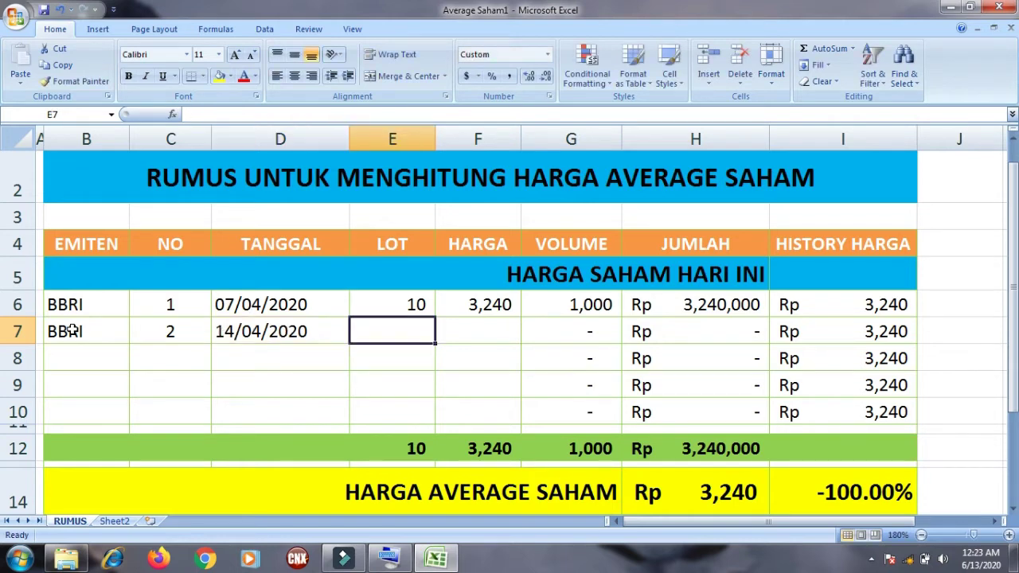
Complete the second BBRI purchase with LOT 10 and HARGA 2900.
text(10)
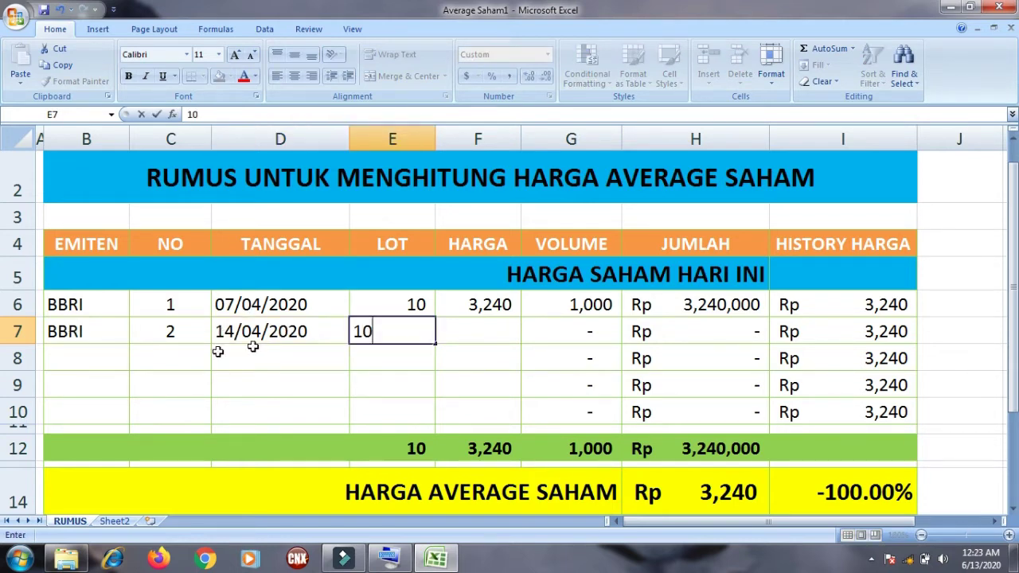
key(Tab)
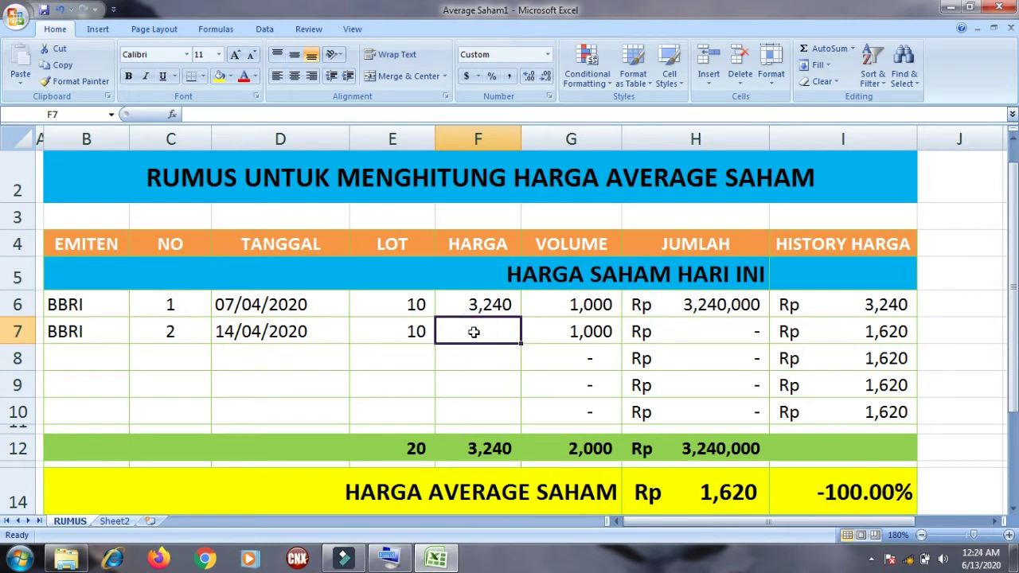
text(2900)
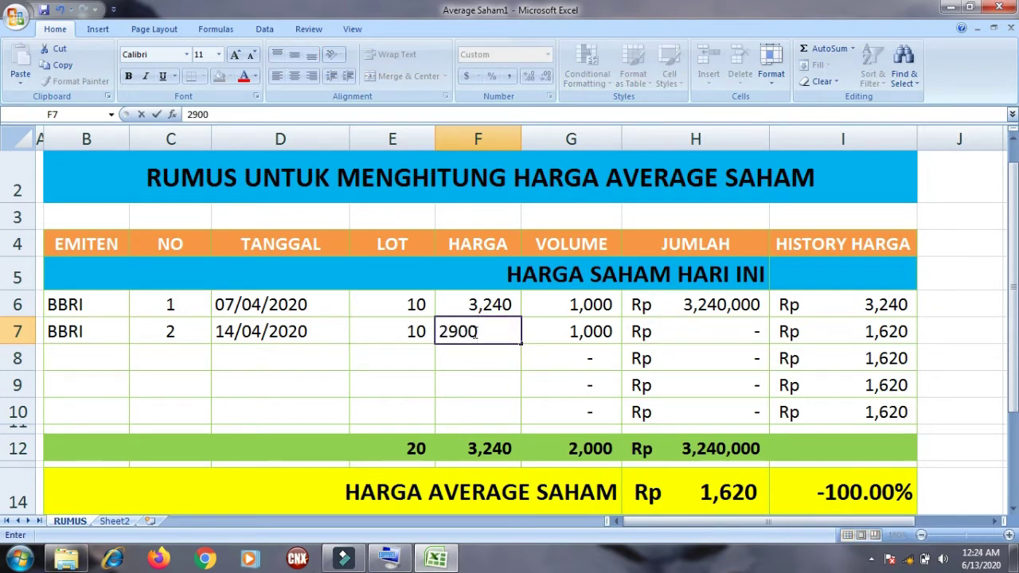
key(Return)
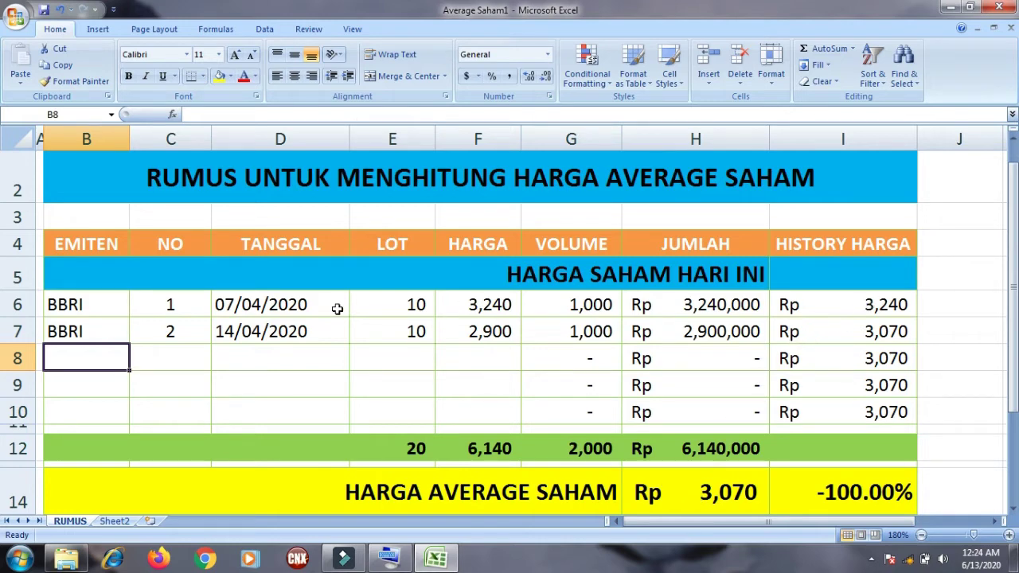
Compare the HISTORY HARGA values of the first and second purchases, and check the HARGA AVERAGE SAHAM cell.
click(840, 306)
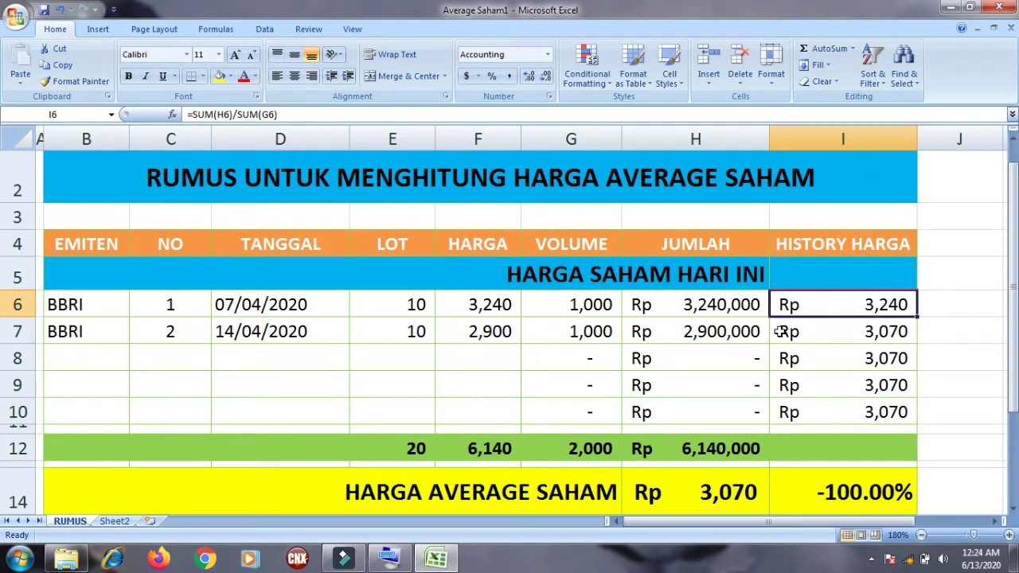
click(839, 335)
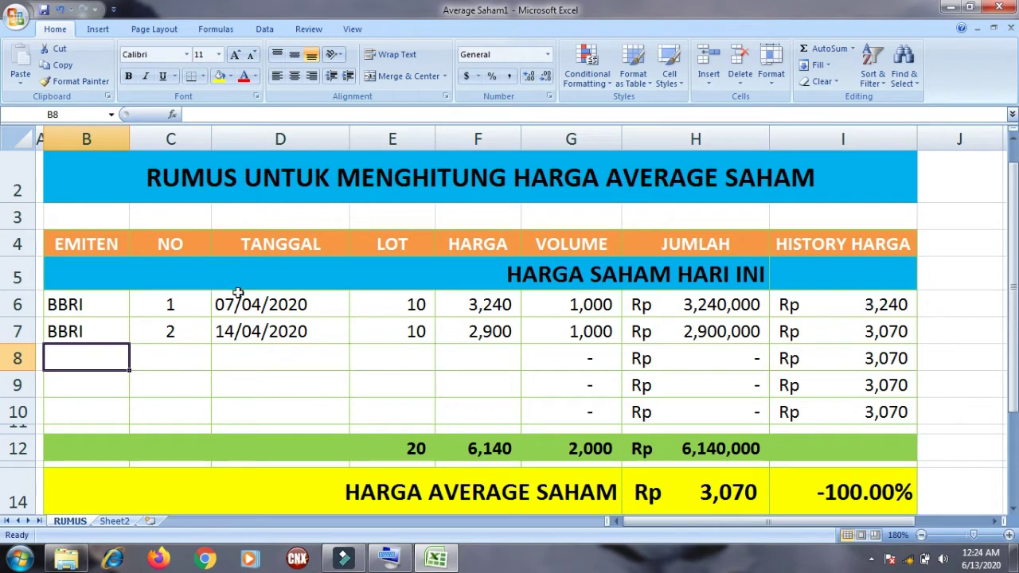
click(839, 305)
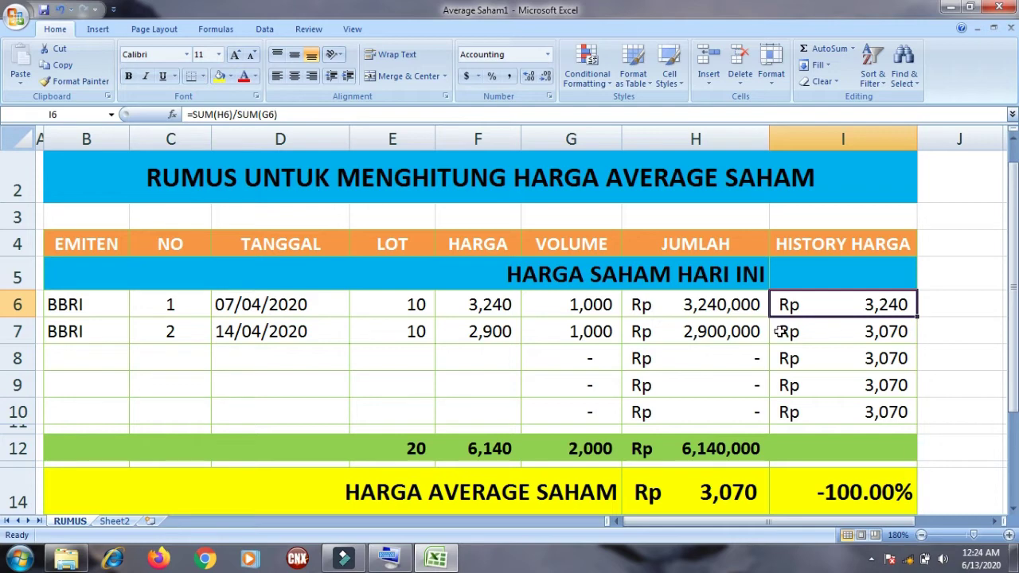
click(839, 335)
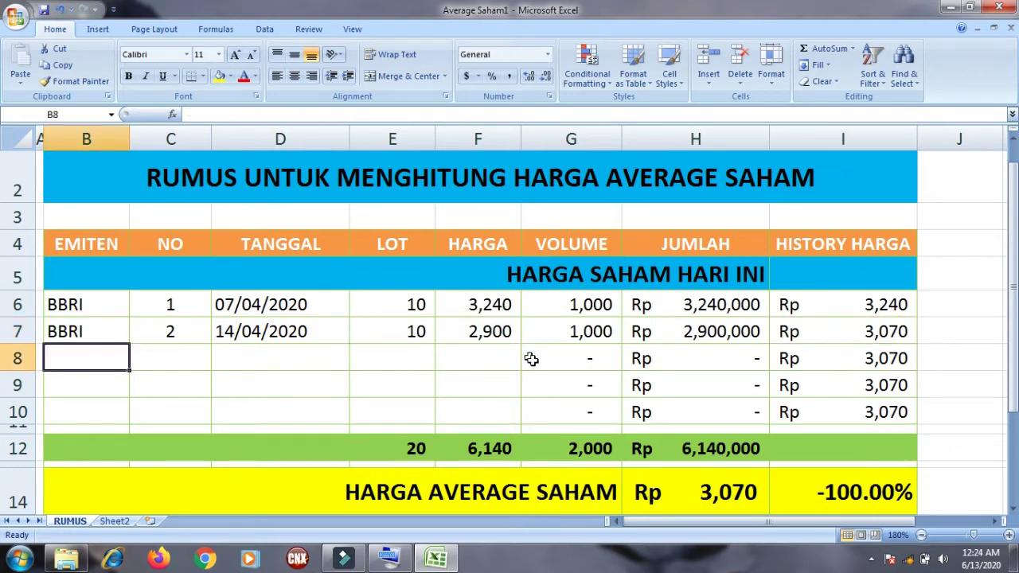
click(698, 497)
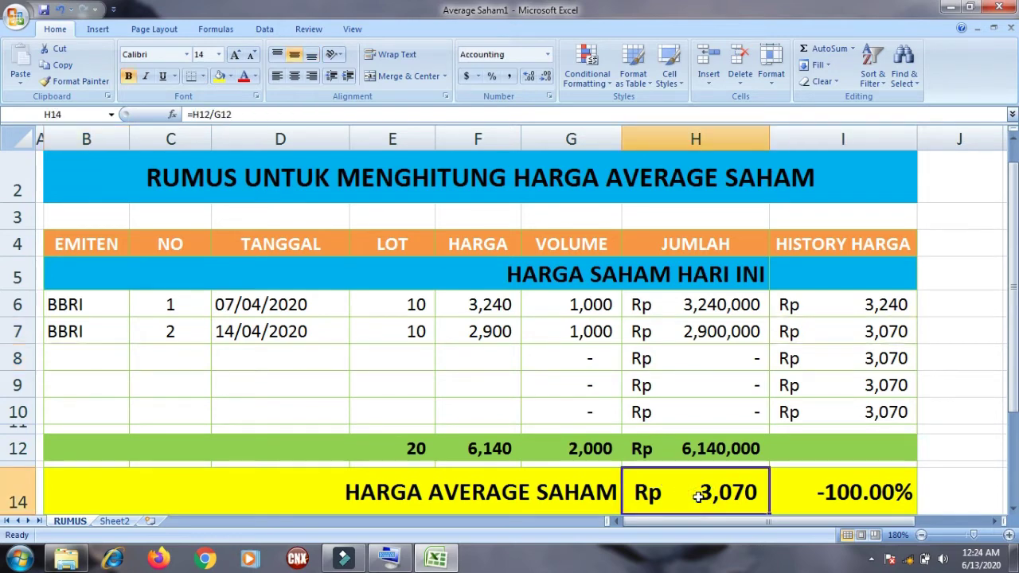
Start the third purchase in row 8 with EMITEN BBRI, NO 3 and the TANGGAL 21/04/2020.
click(82, 353)
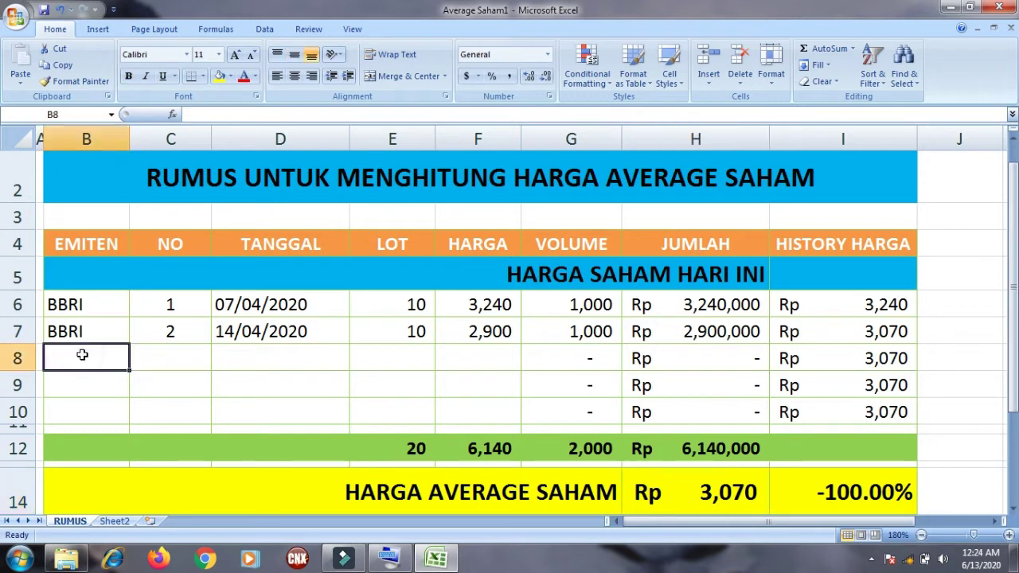
text(B)
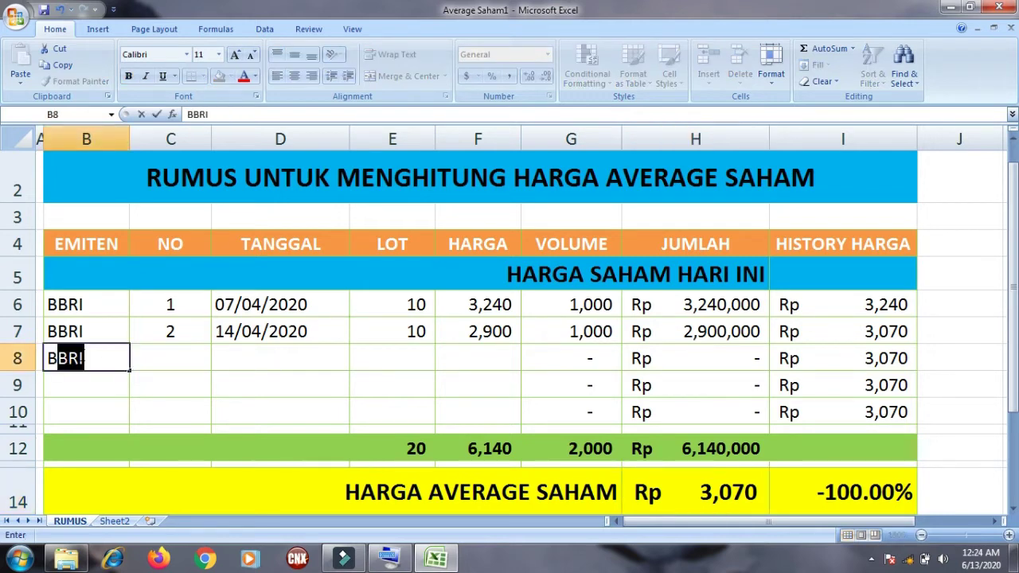
key(Tab)
text(3)
key(Tab)
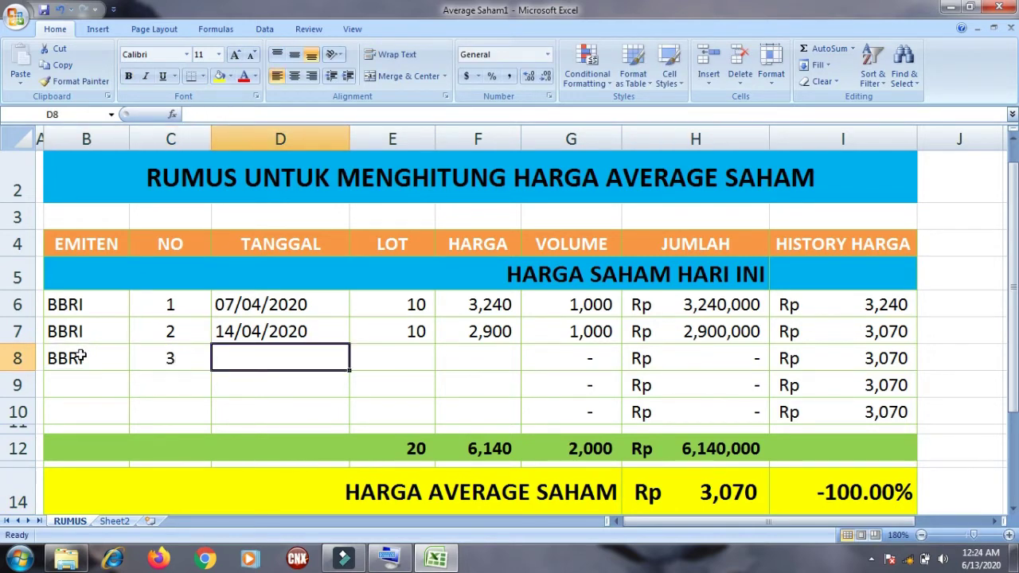
text(21)
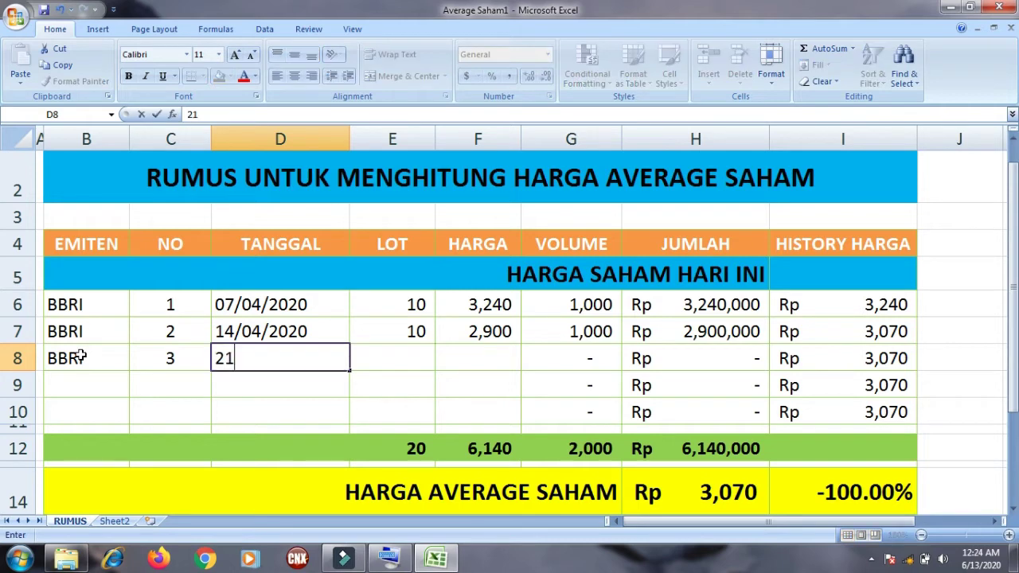
text(/04/2)
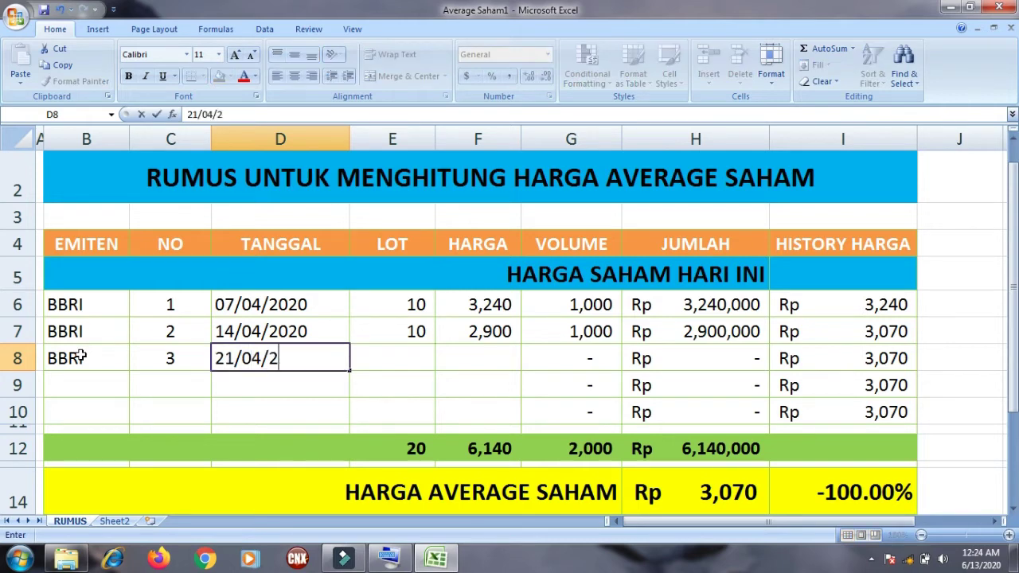
text(020)
key(Tab)
Complete the third BBRI purchase with LOT 10 and HARGA 2750, and check the HARGA AVERAGE SAHAM cell.
text(10)
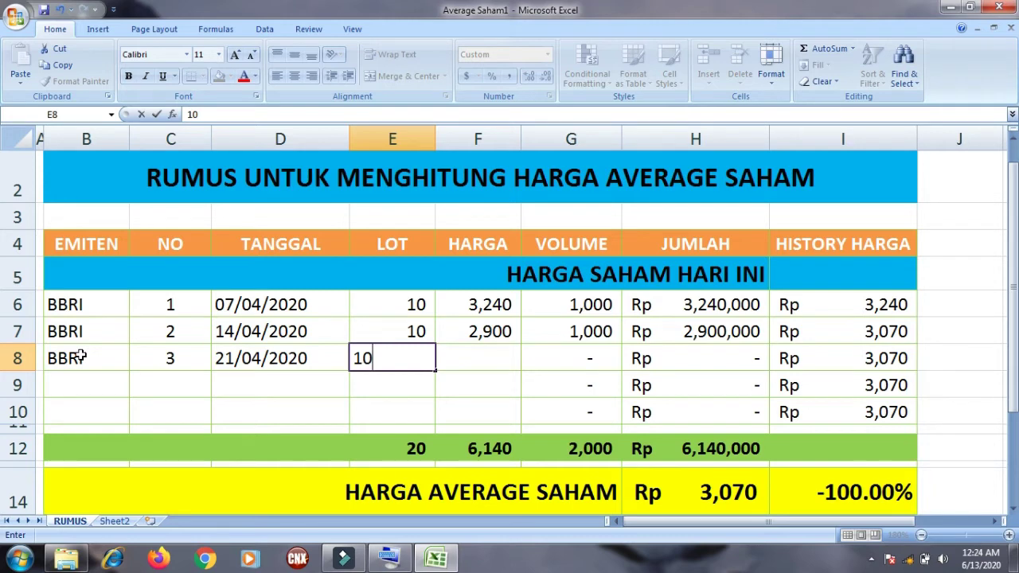
key(Tab)
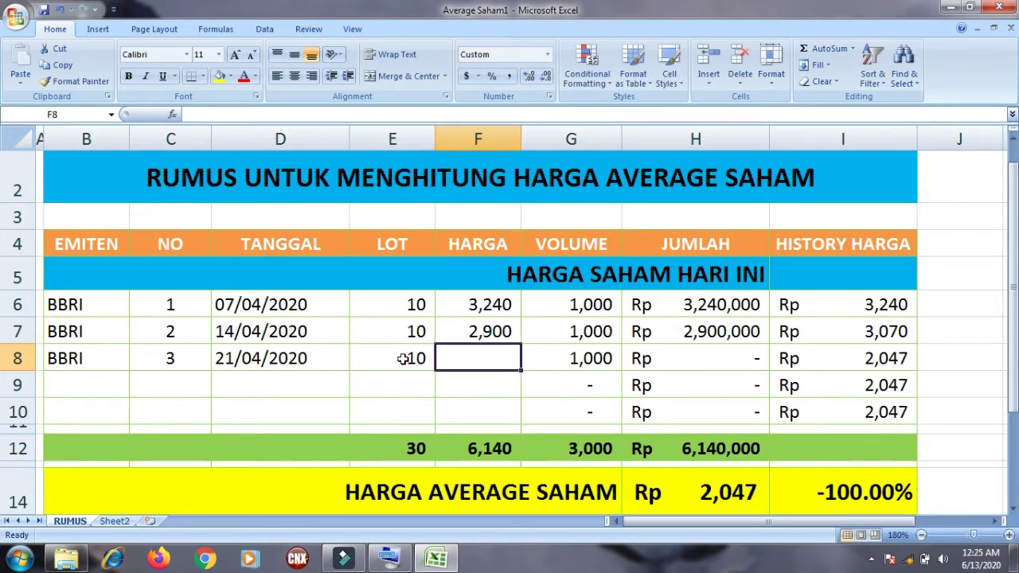
text(2750)
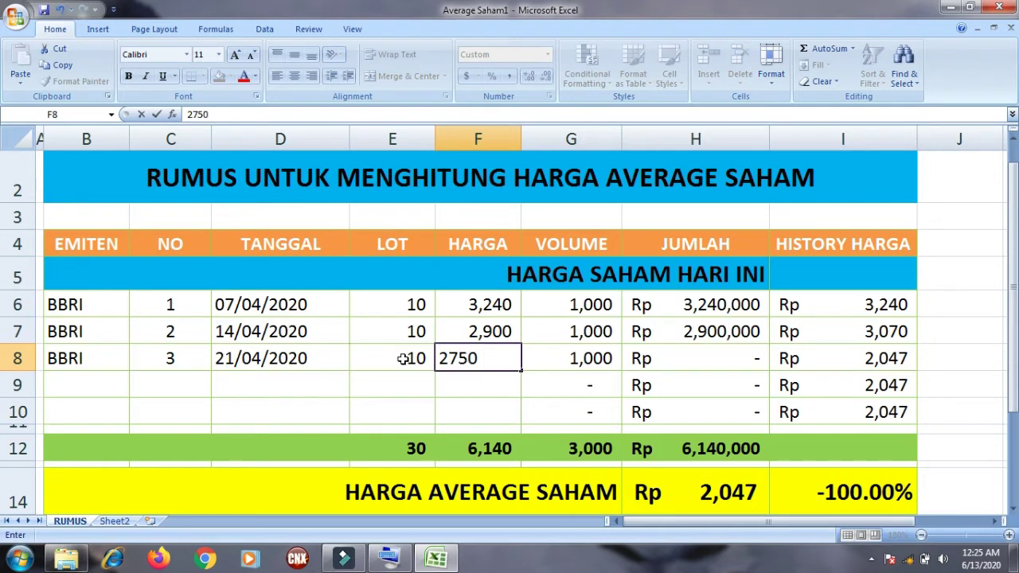
key(Return)
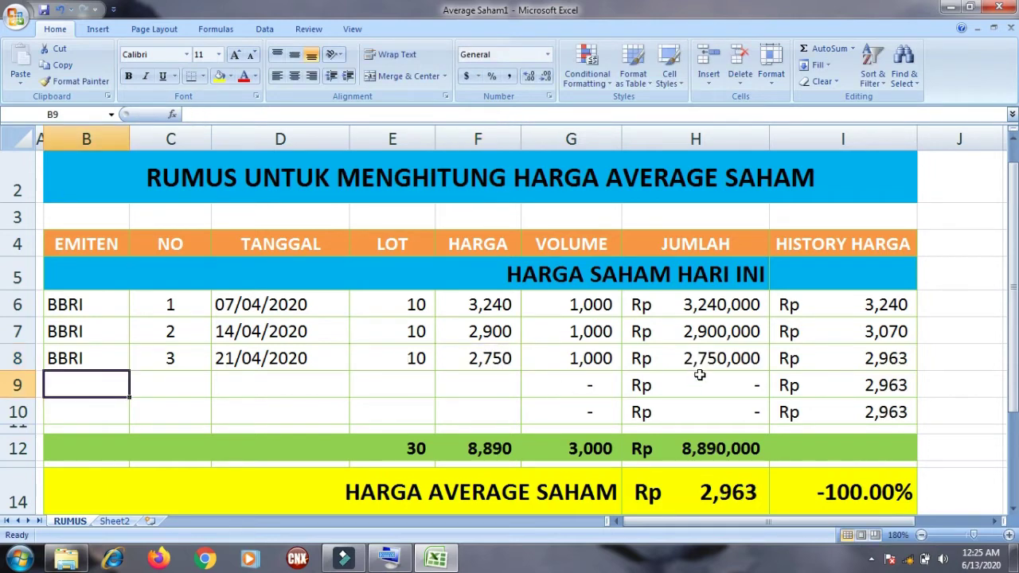
click(722, 493)
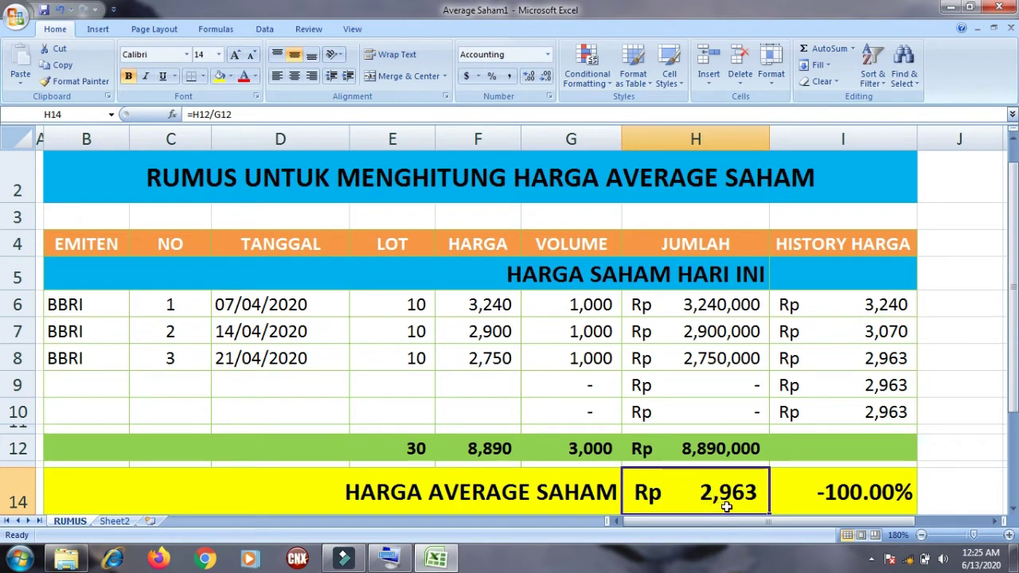
click(726, 495)
Set HARGA SAHAM HARI INI to 3030 and examine the percentage cell beside the average share price.
click(814, 274)
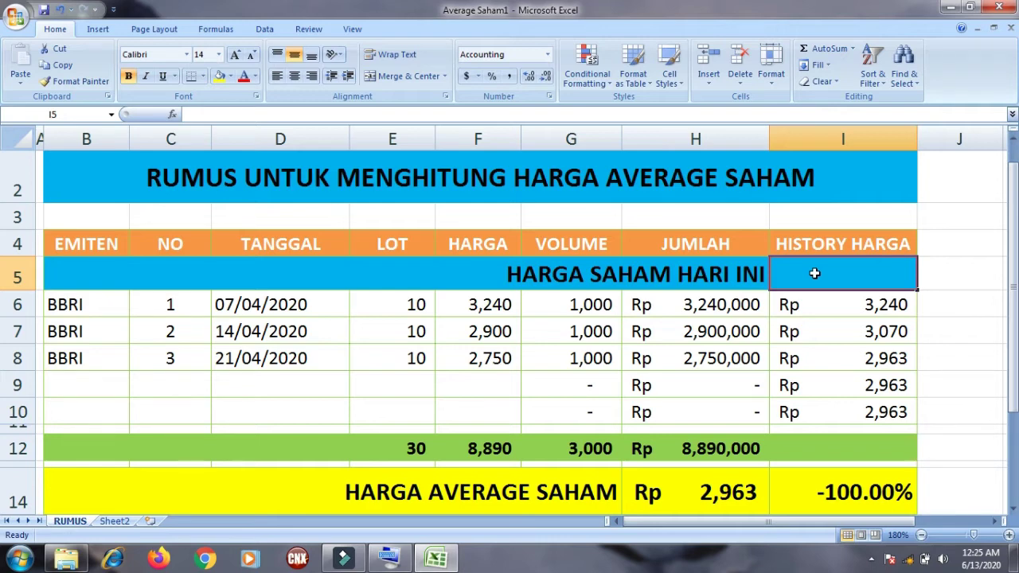
text(30)
key(Escape)
text(303)
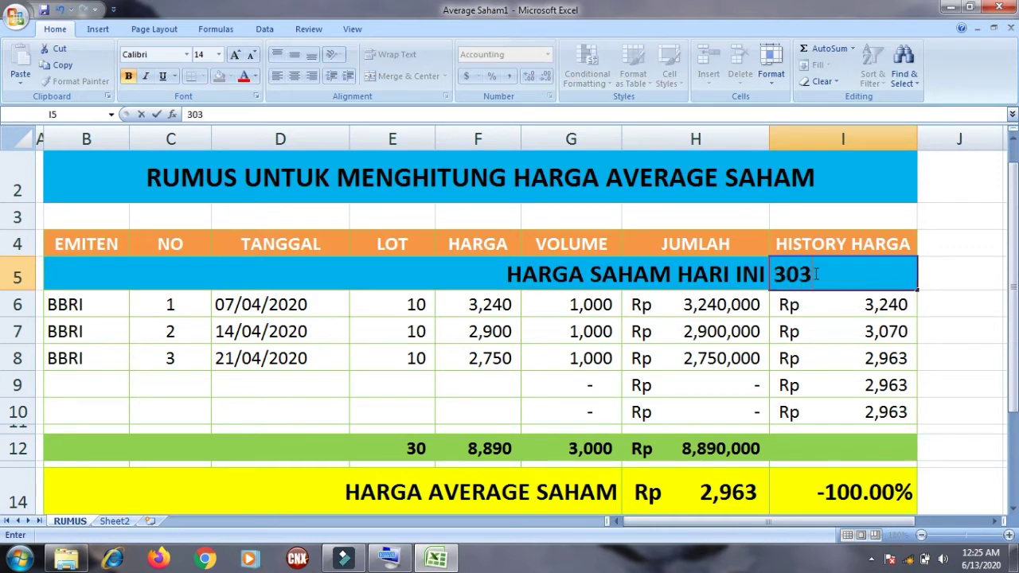
text(0)
key(Return)
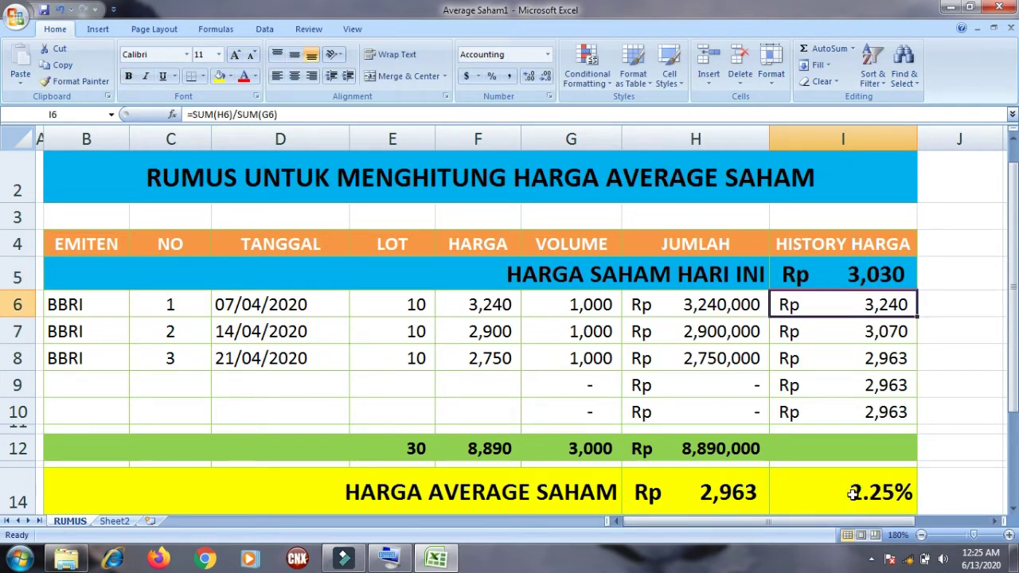
click(872, 509)
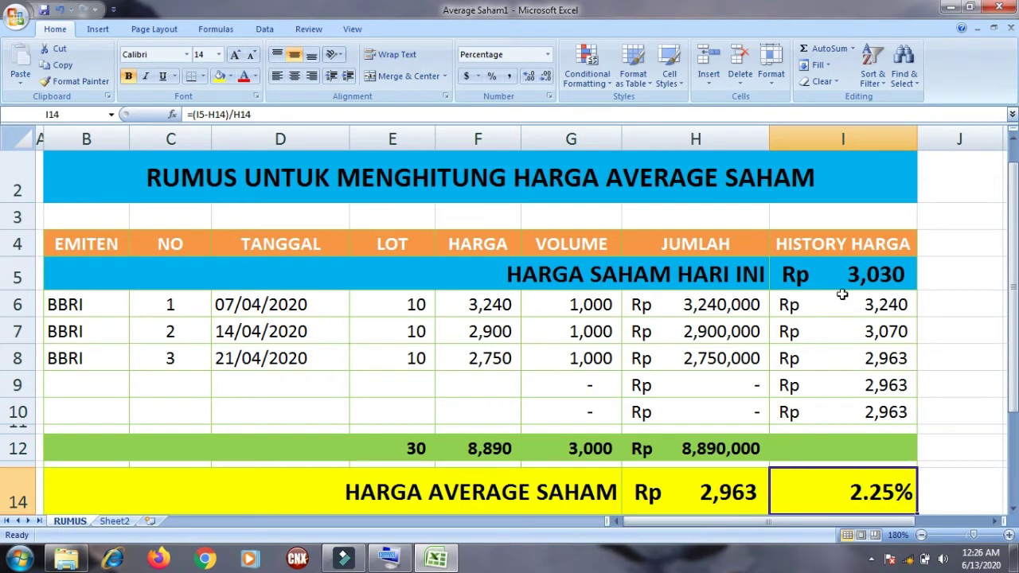
Try clearing the HARGA SAHAM HARI INI price, undo the clearing, and check the percentage cell again.
click(835, 277)
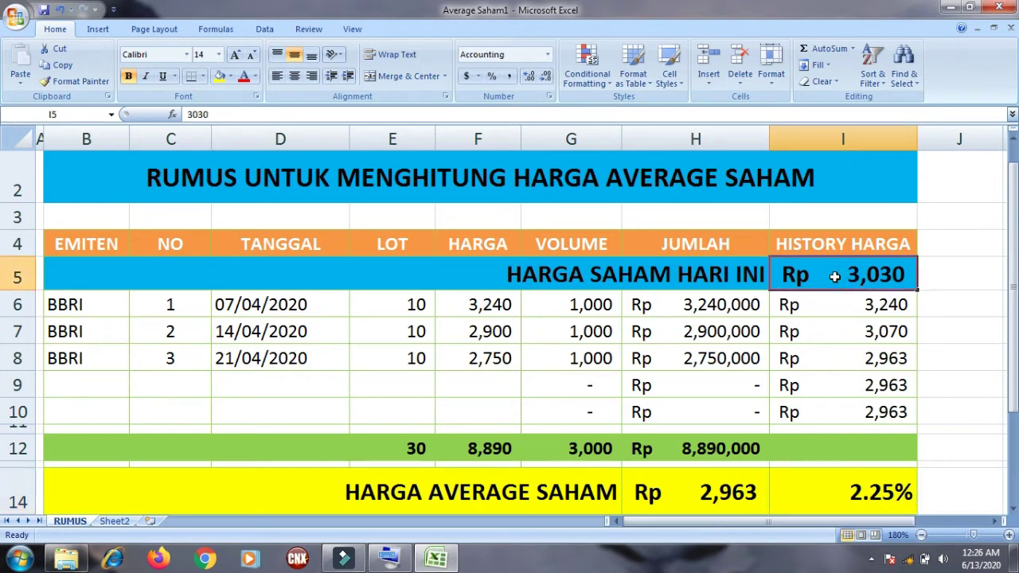
key(Delete)
key(ctrl+z)
click(883, 502)
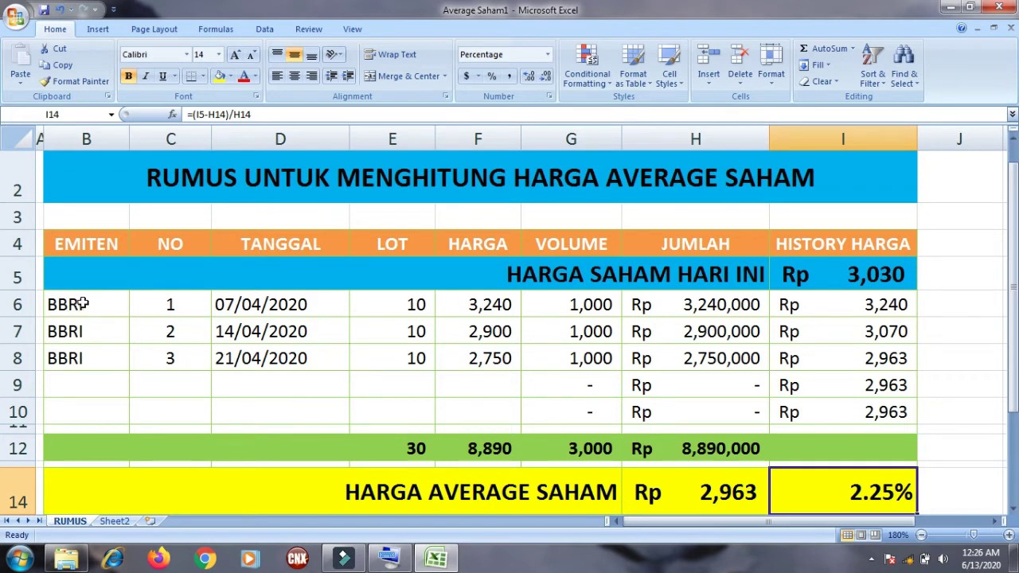
Clear the EMITEN to HARGA entries of the three purchases in rows 6 to 8, along with the HARGA SAHAM HARI INI price.
drag(82, 304, 460, 359)
key(Delete)
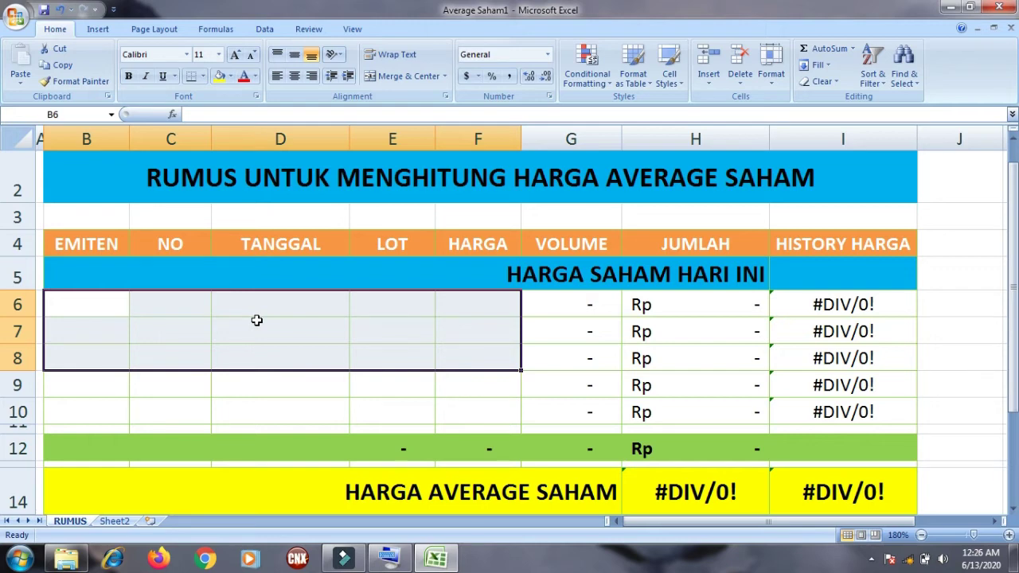
Start the first purchase in row 6 with EMITEN BBRI, NO 1 and the TANGGAL 08/05/20 entered as text.
click(94, 304)
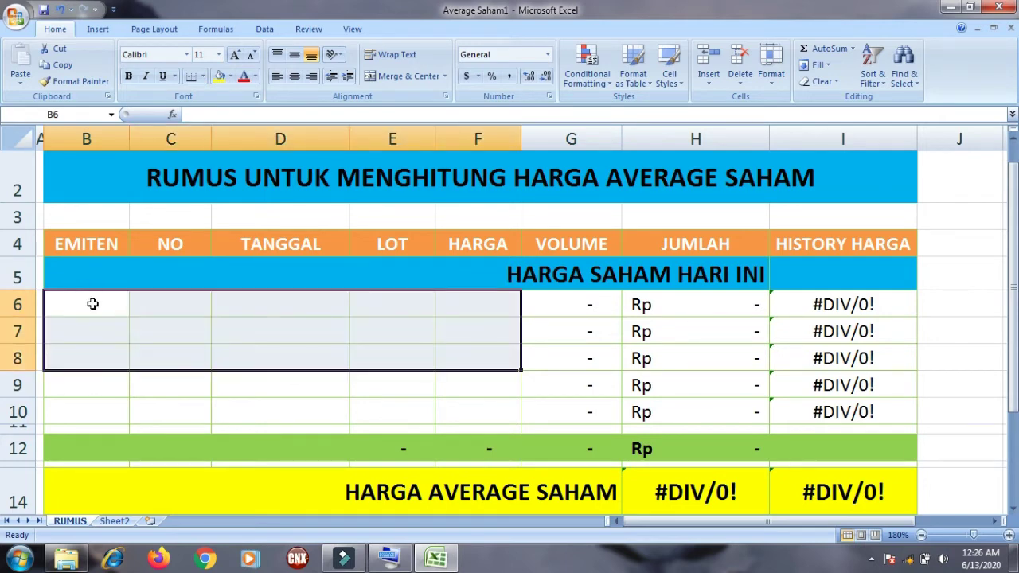
click(94, 304)
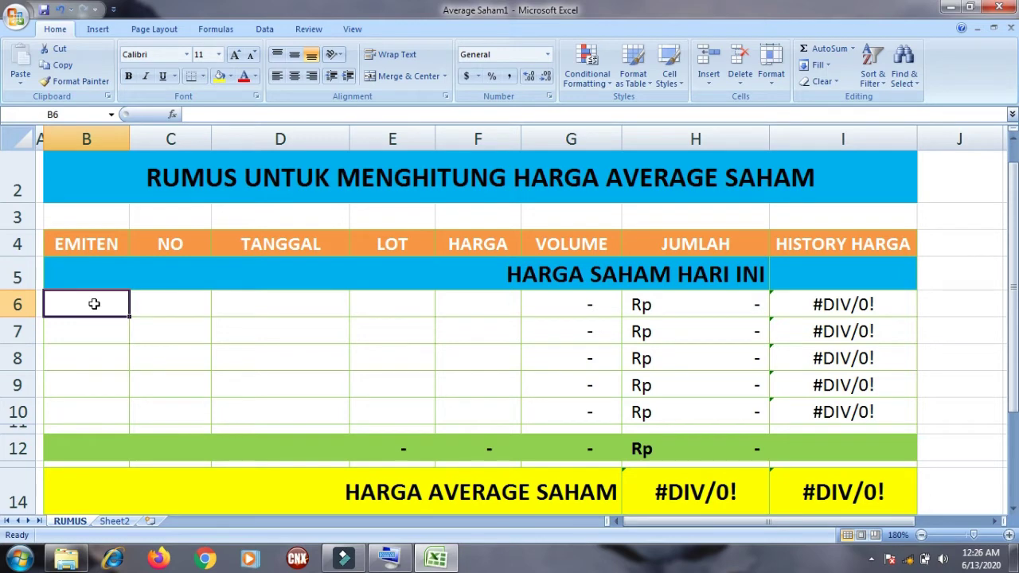
text(BB)
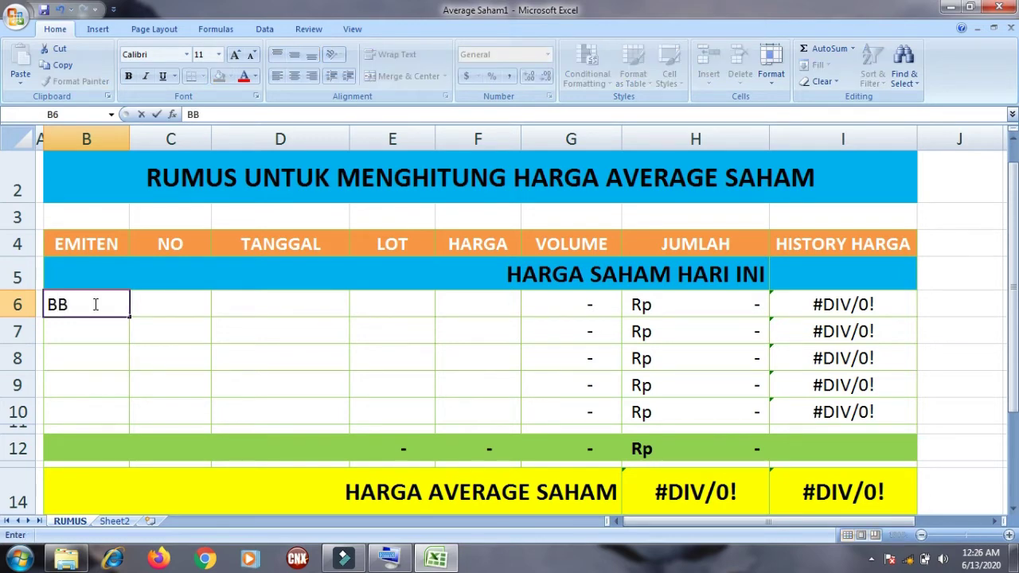
text(RI)
key(Tab)
text(1)
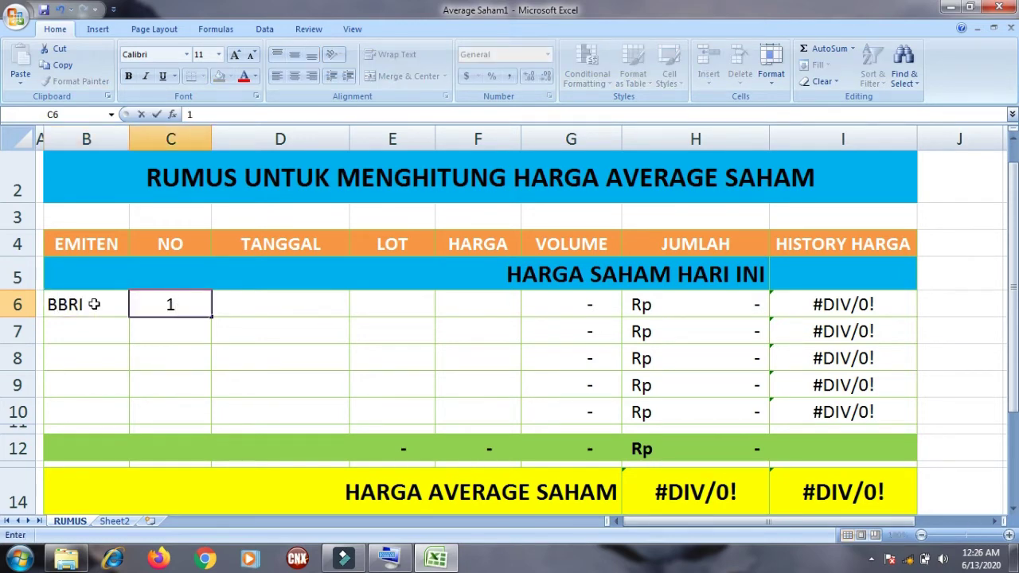
key(Tab)
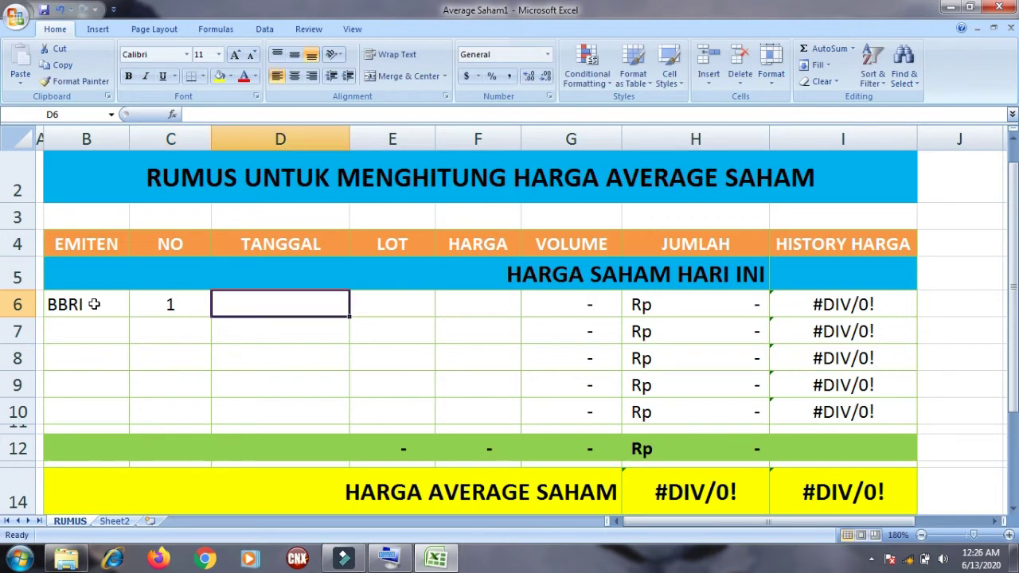
text('08)
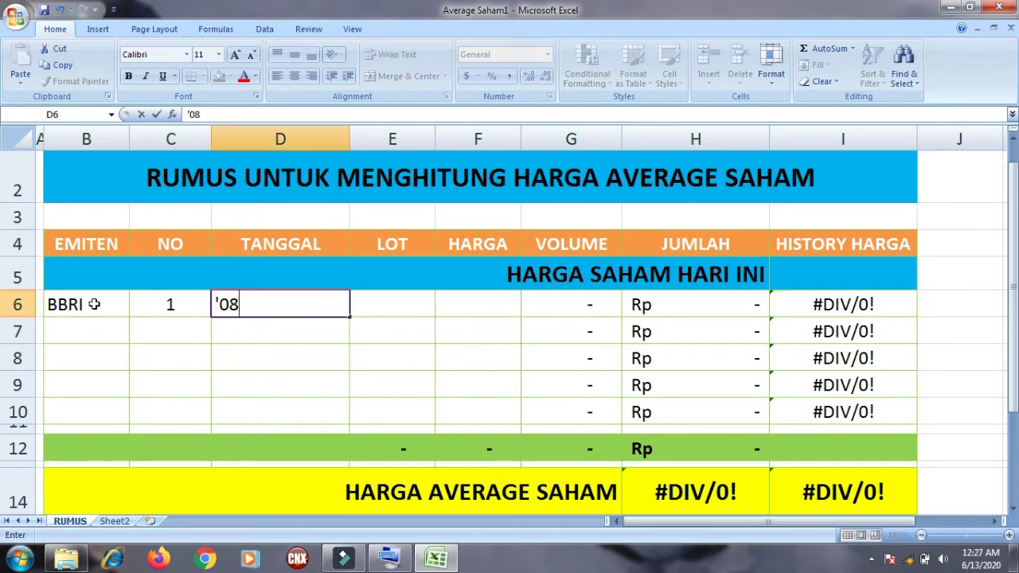
text(/05/20)
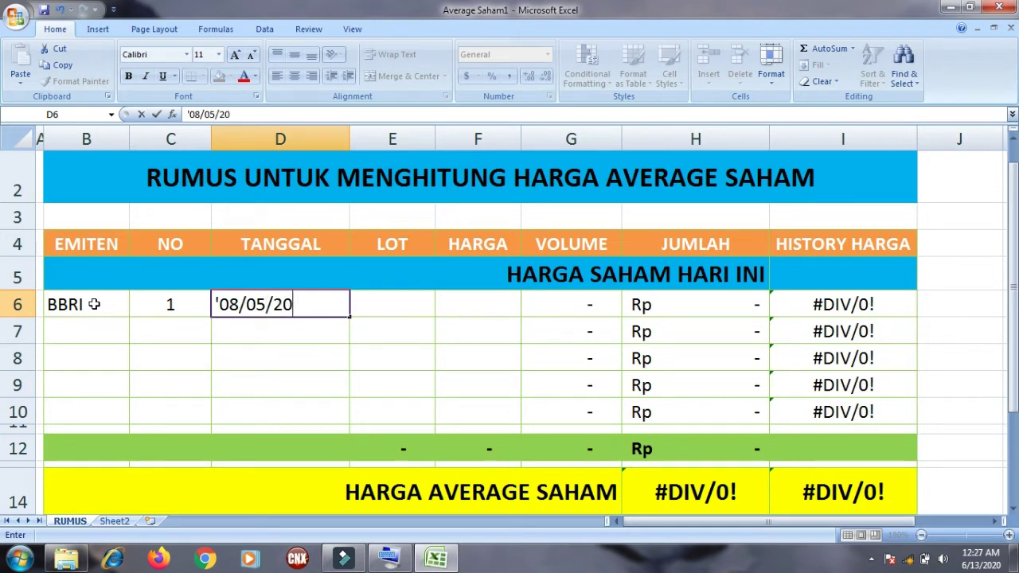
key(Tab)
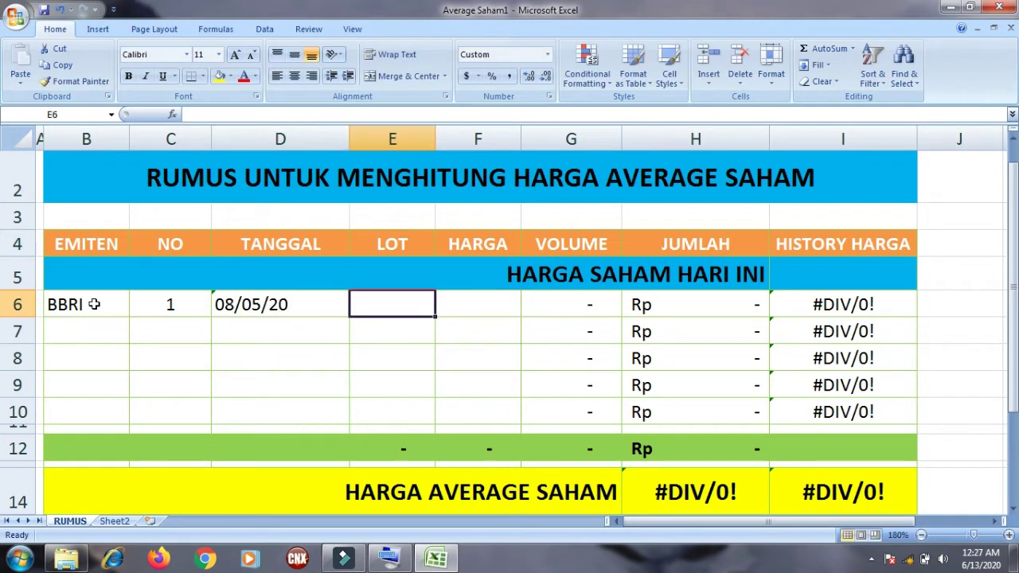
Complete the first BBRI purchase with LOT 10 and HARGA 2,250.
text(10)
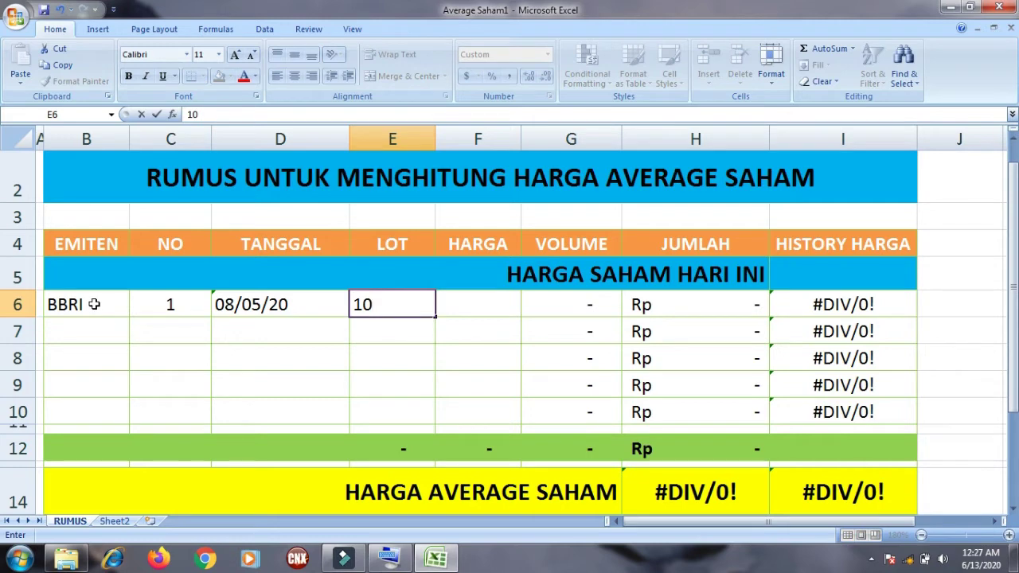
key(Tab)
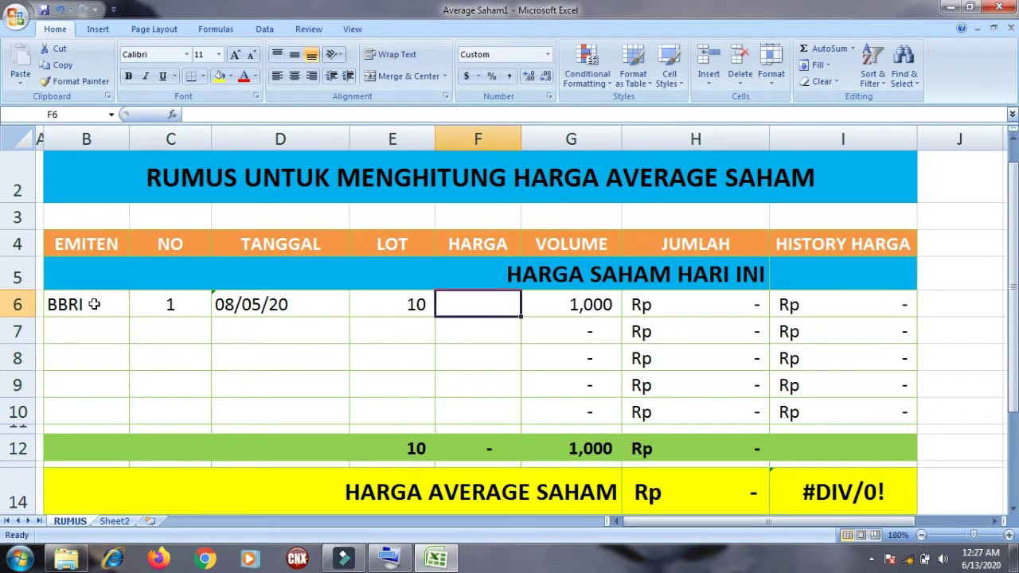
text(2)
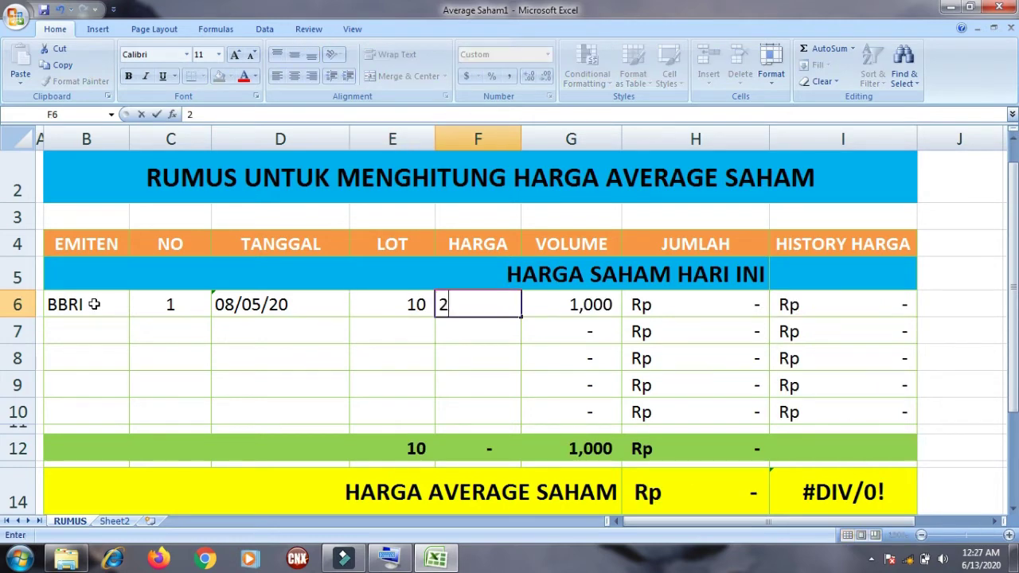
text(,250)
key(Return)
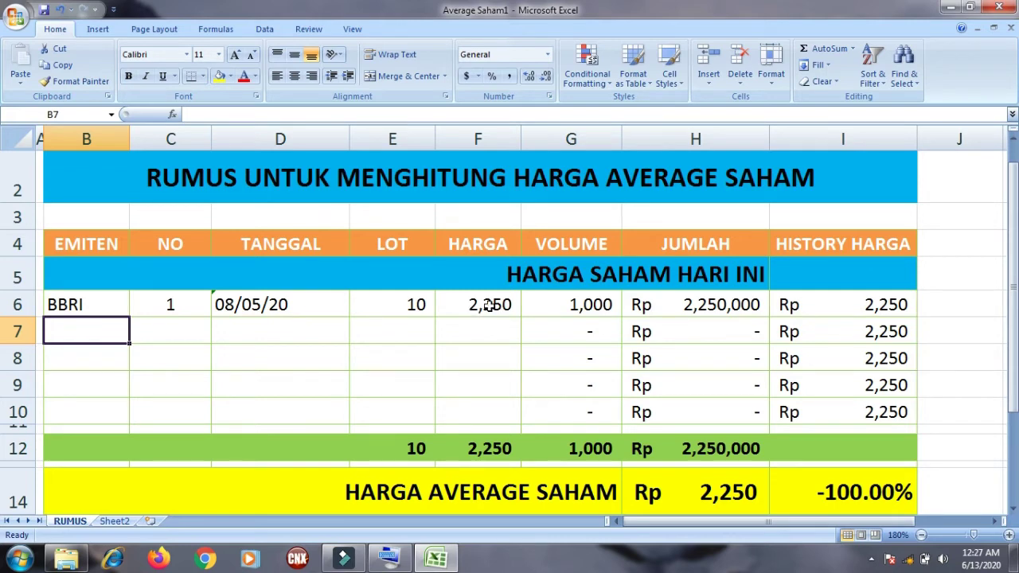
Start the second purchase in row 7 with EMITEN BBRI, NO 2 and the TANGGAL 20/05/20 entered as text.
text(BBRI)
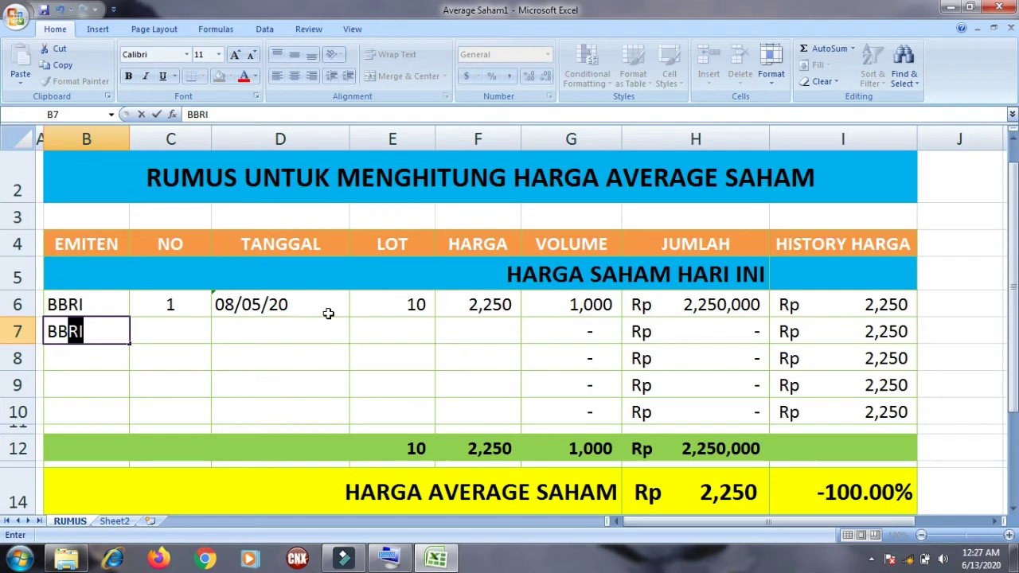
key(Tab)
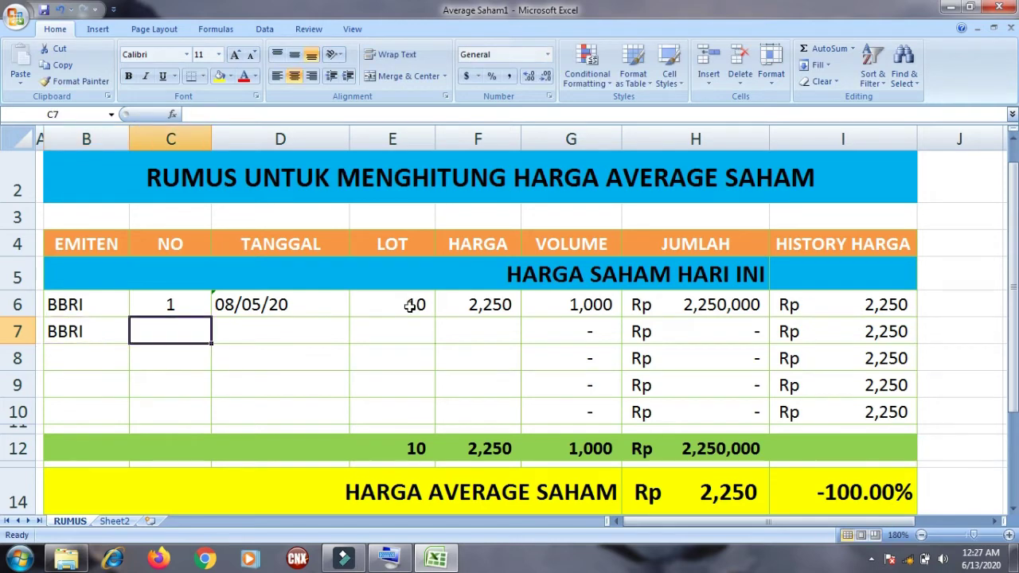
text(2)
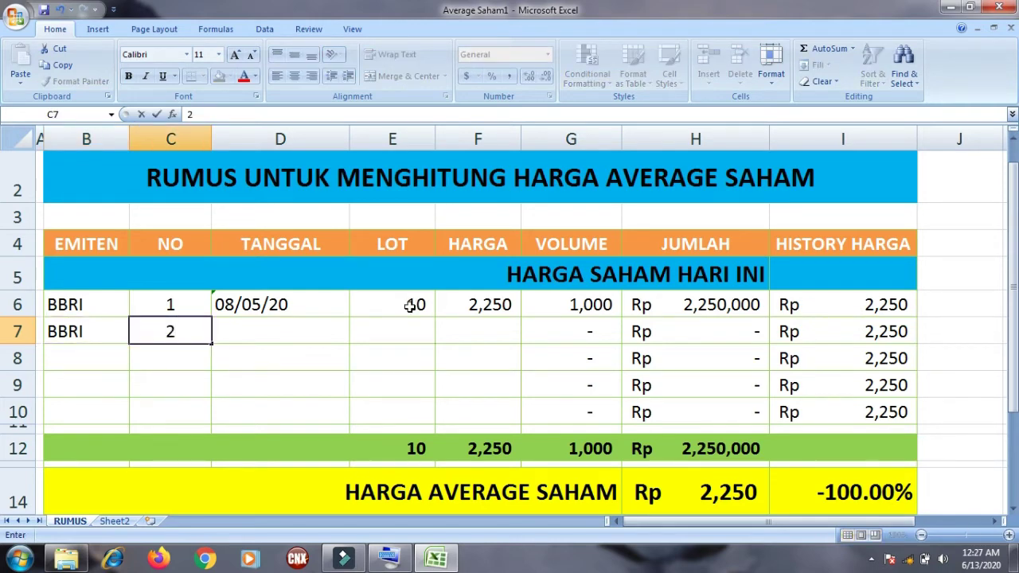
key(Tab)
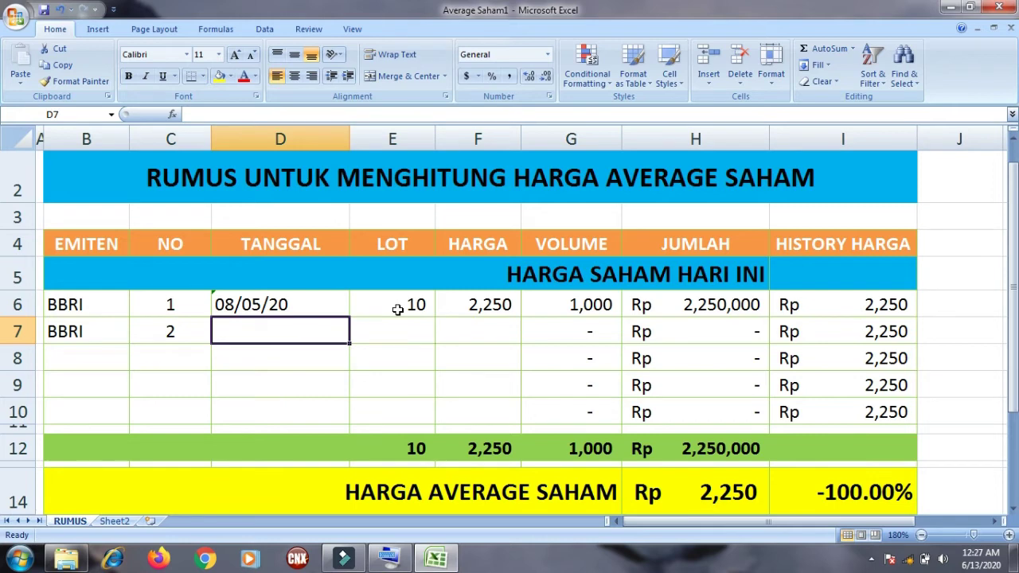
text(')
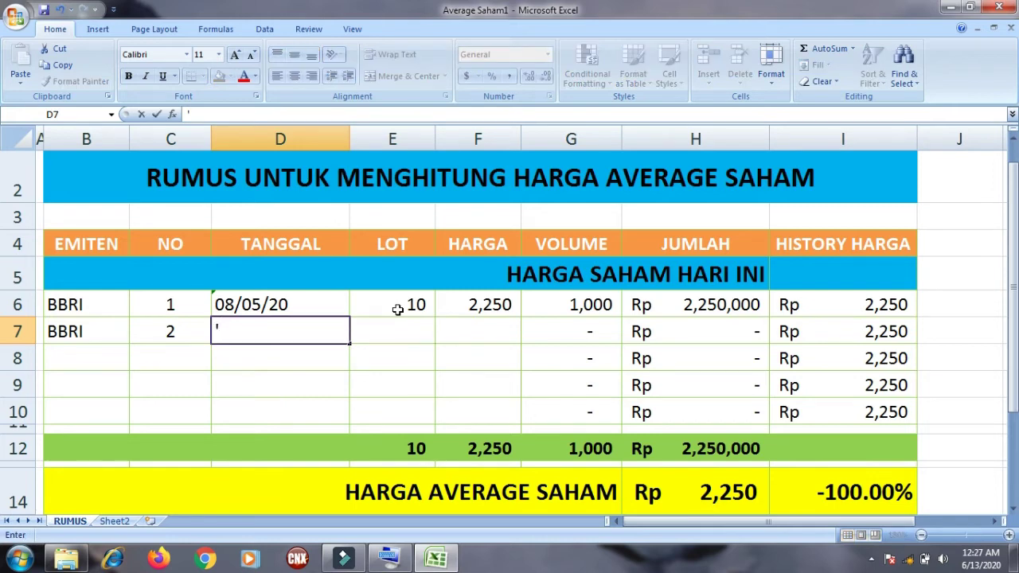
text(20/05)
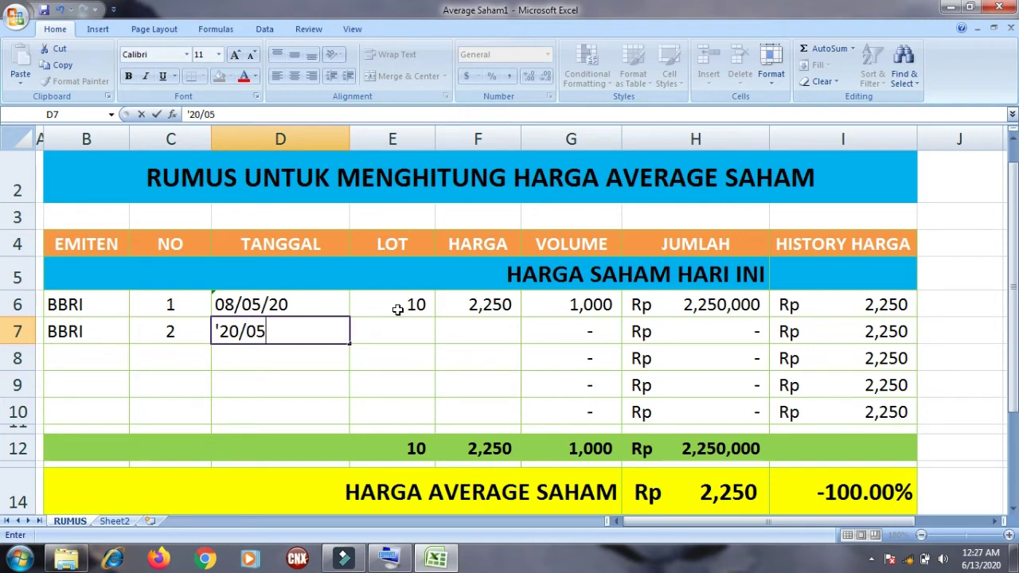
text(/20)
key(Tab)
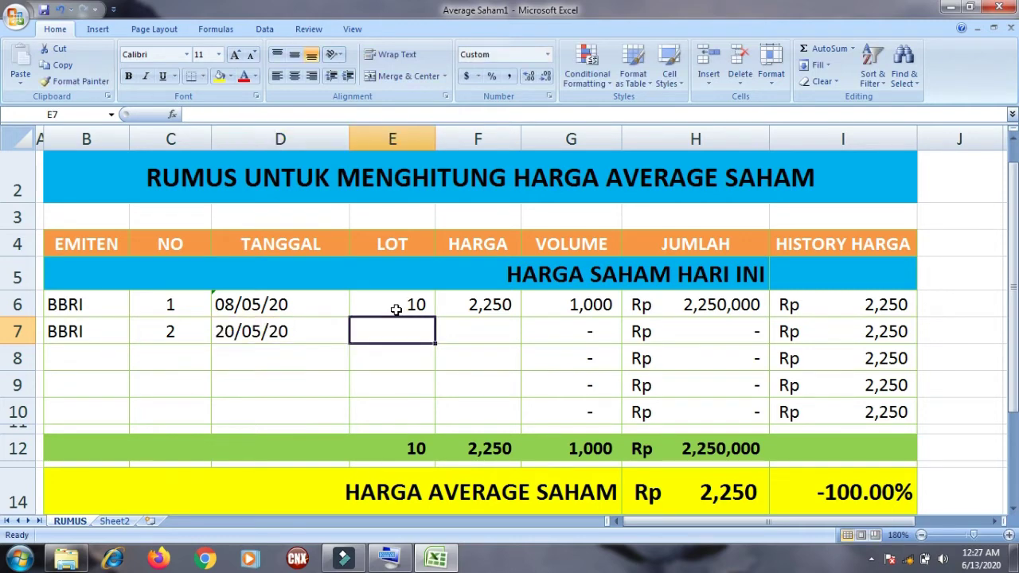
Complete the second BBRI purchase with LOT 10 and HARGA 2500.
text(10)
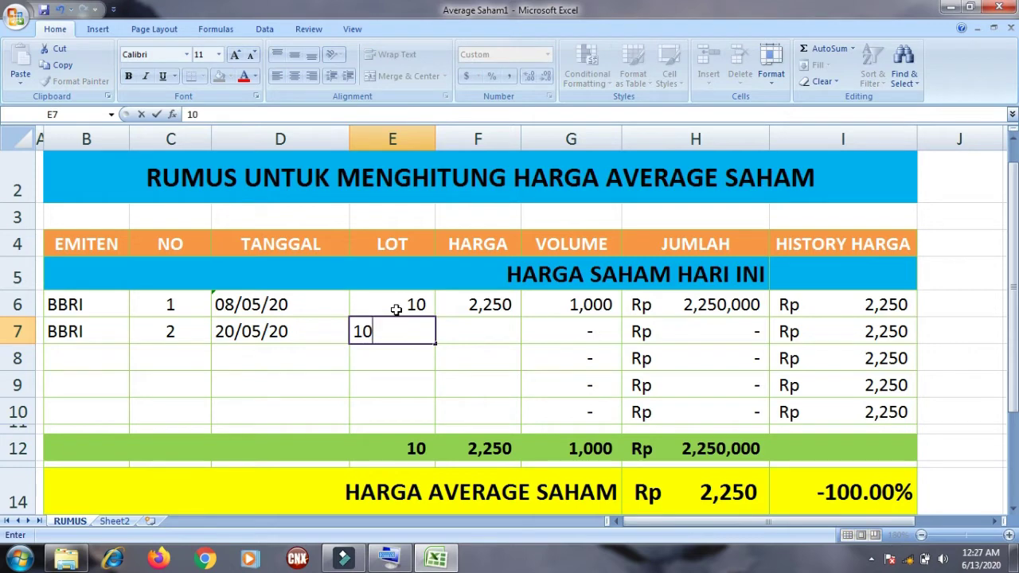
key(Tab)
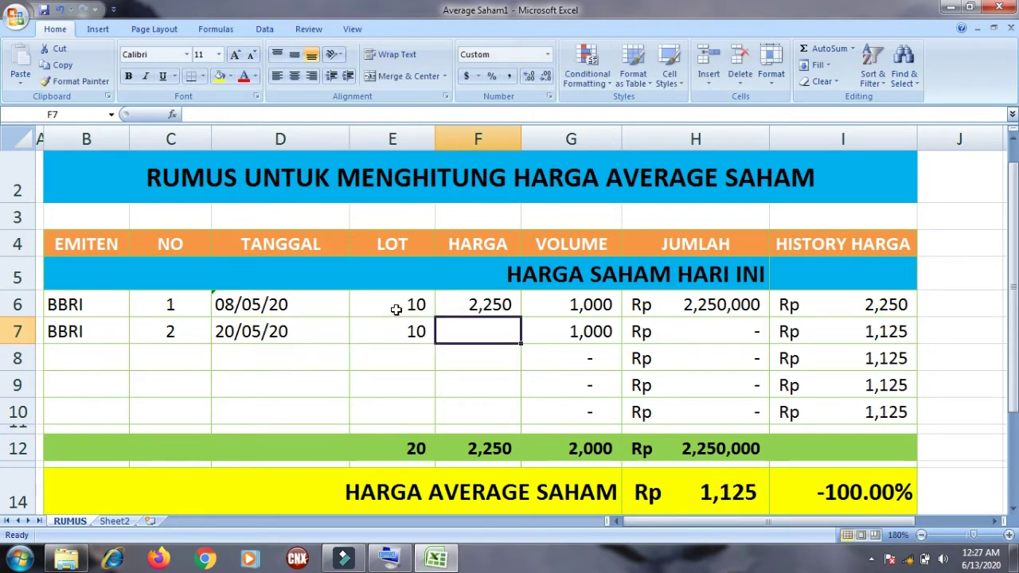
text(2500)
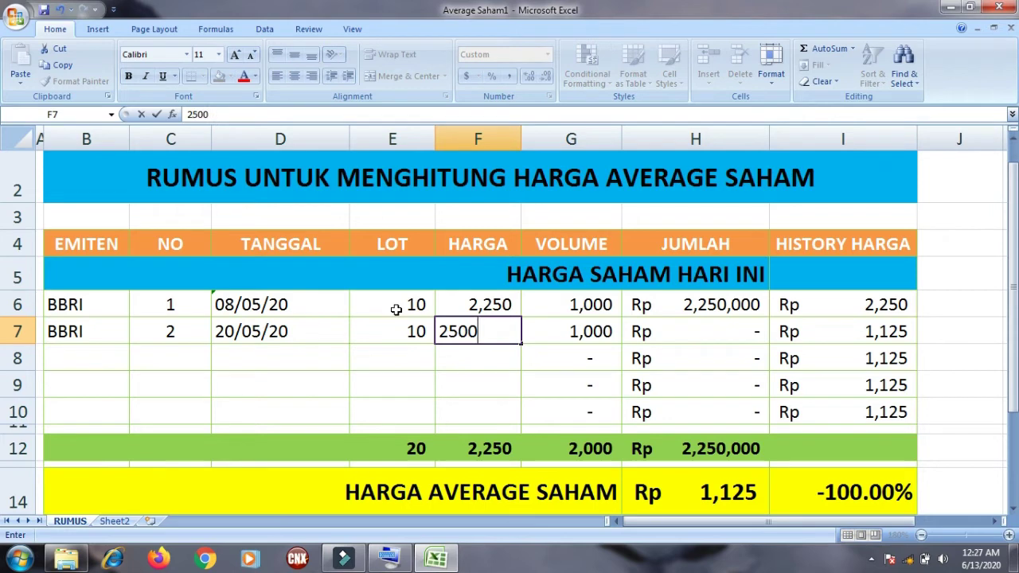
key(Return)
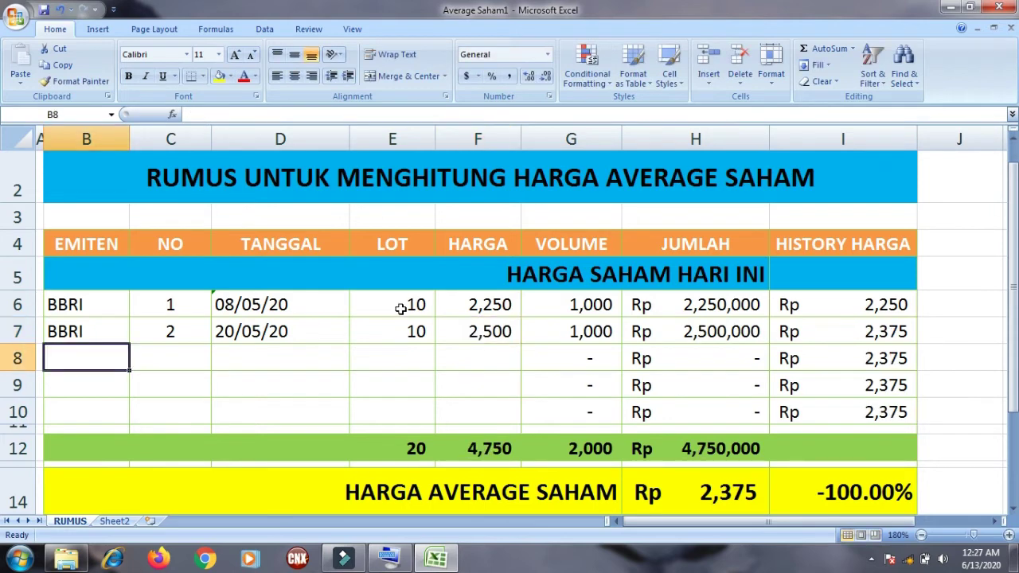
Compare the HARGA of the first two purchases with their HISTORY HARGA cells and examine the formulas there.
click(494, 307)
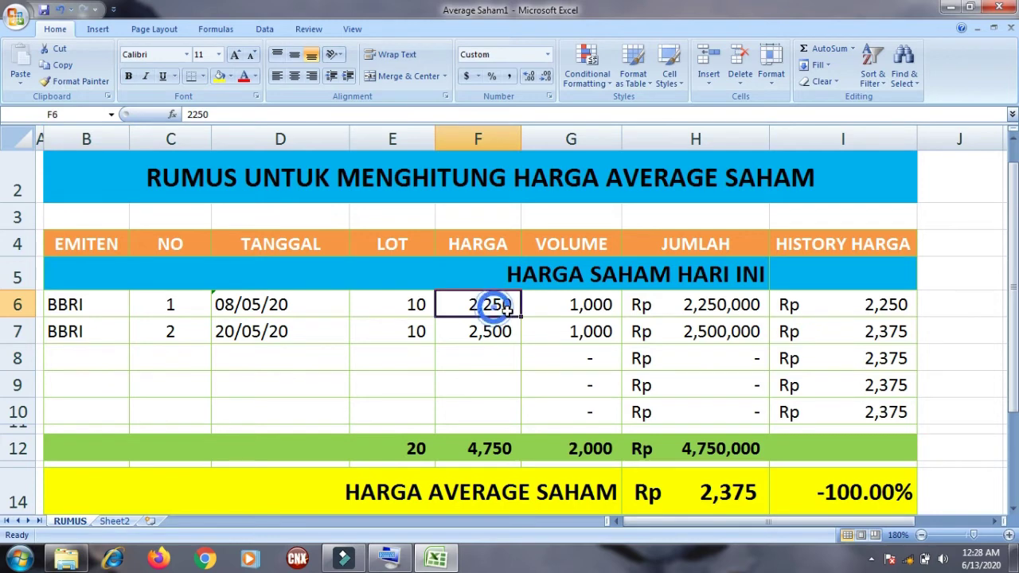
click(809, 304)
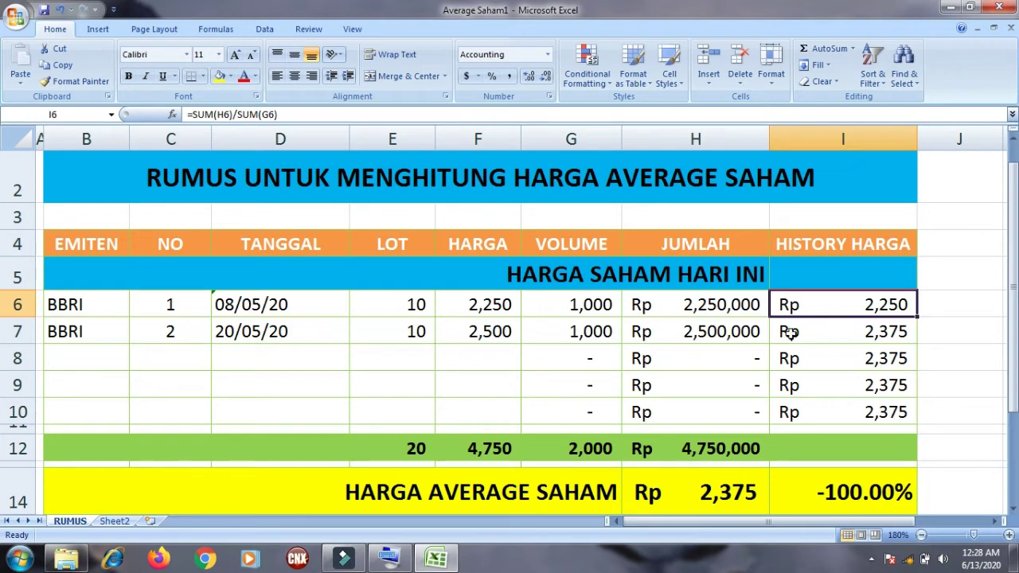
click(485, 334)
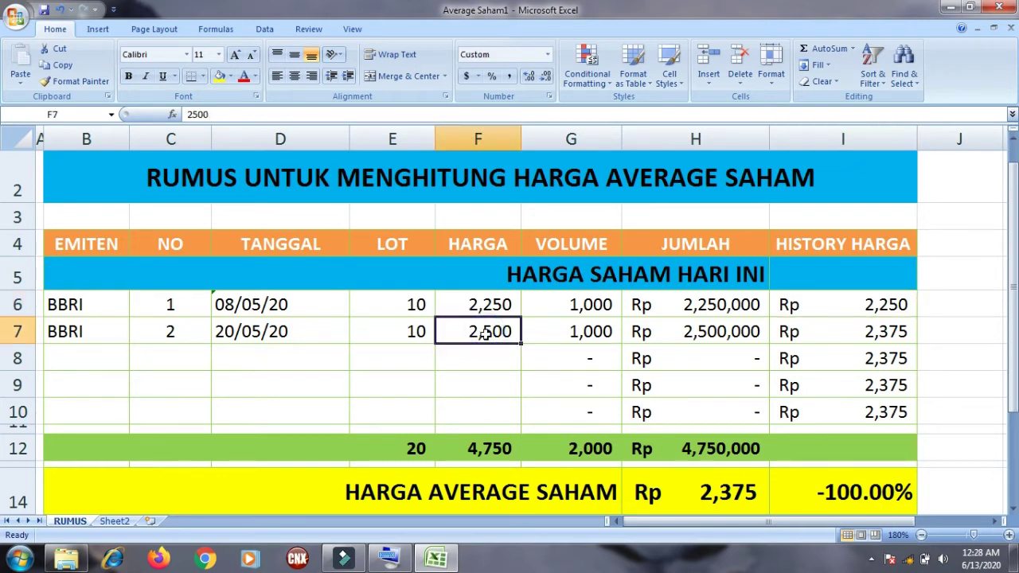
click(839, 333)
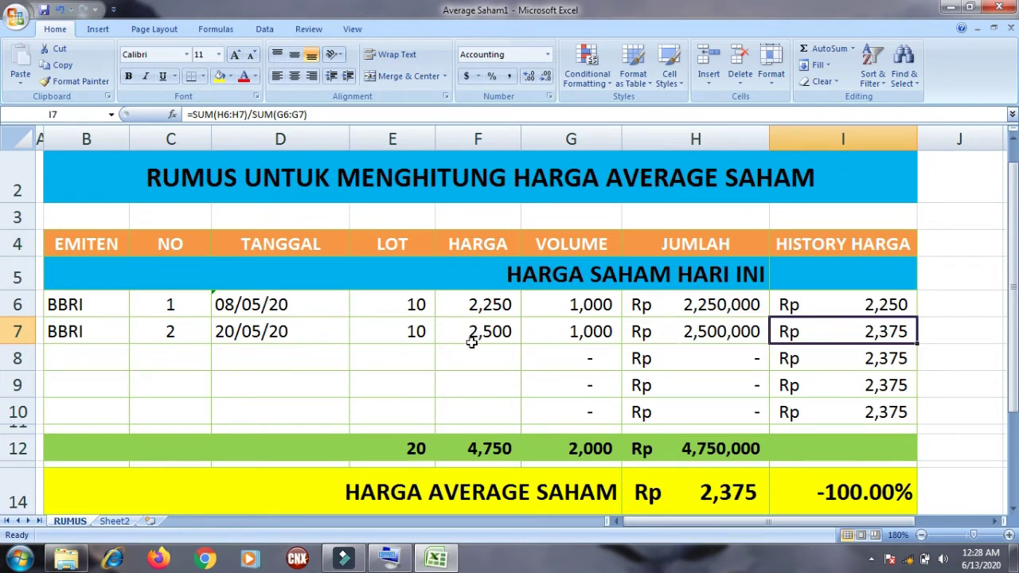
click(832, 308)
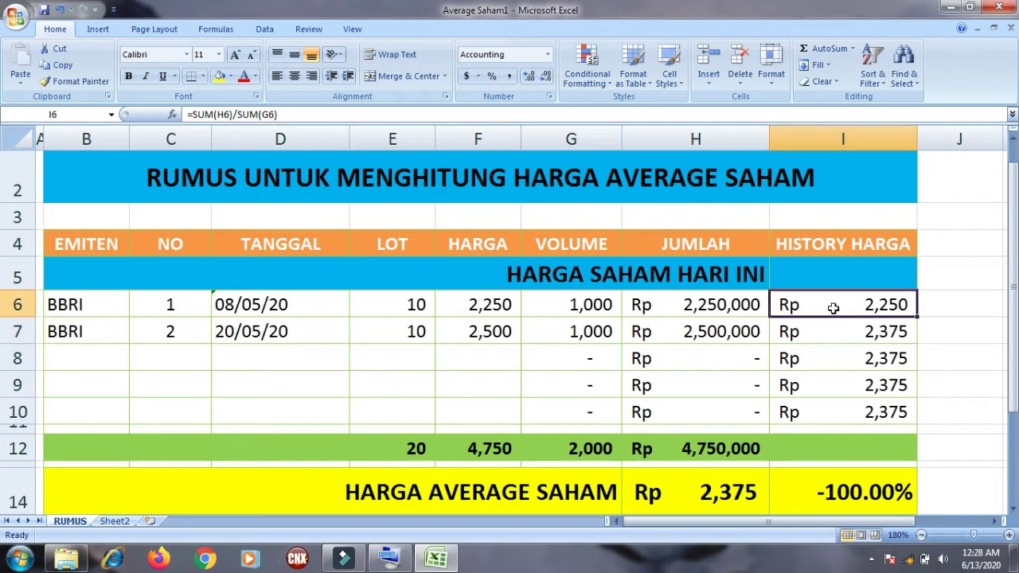
click(483, 335)
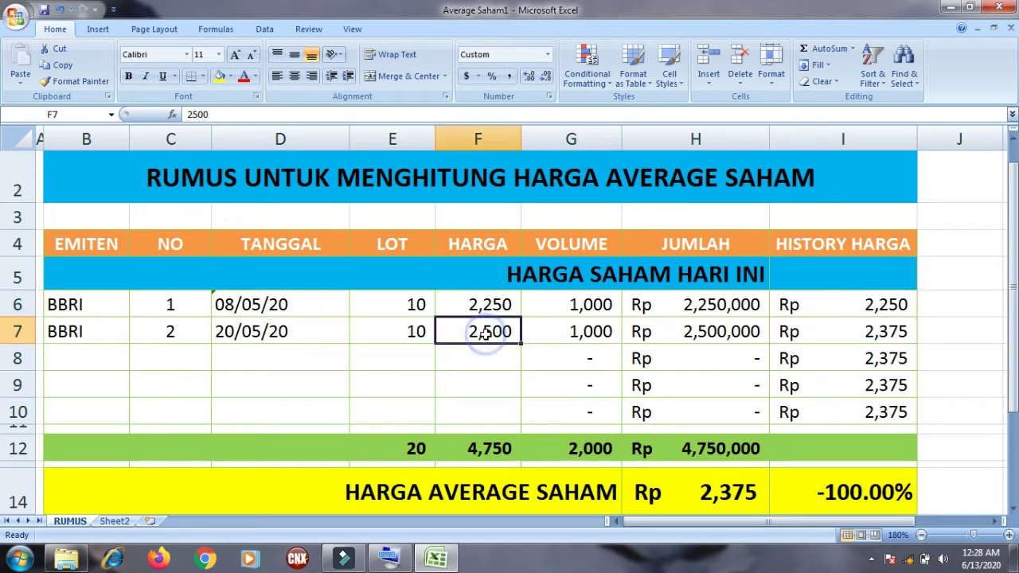
click(839, 333)
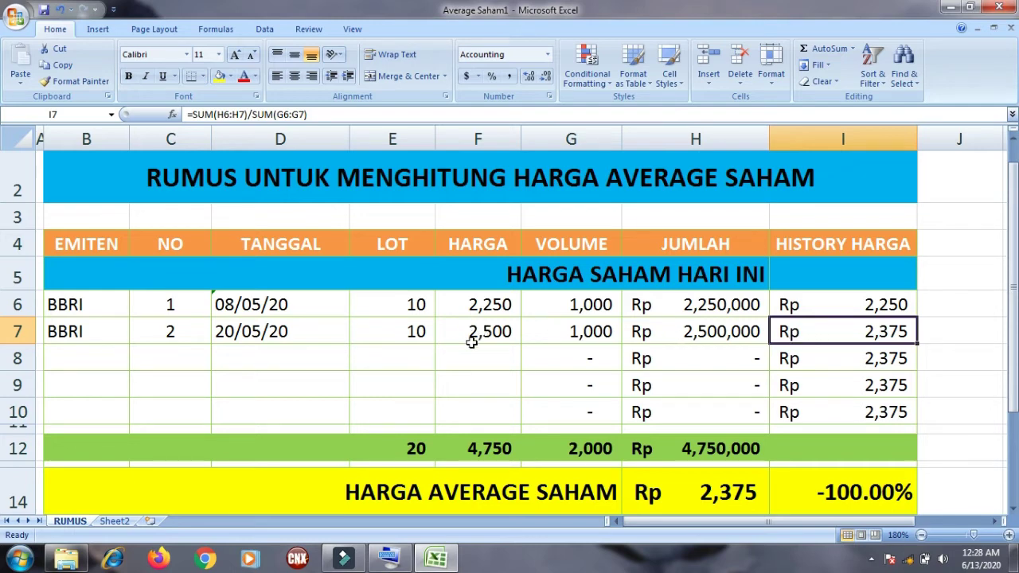
Start the third purchase in row 8 with EMITEN BBRI, NO 3 and the TANGGAL 27/05/20 entered as text.
click(69, 356)
click(69, 356)
text(BBRI)
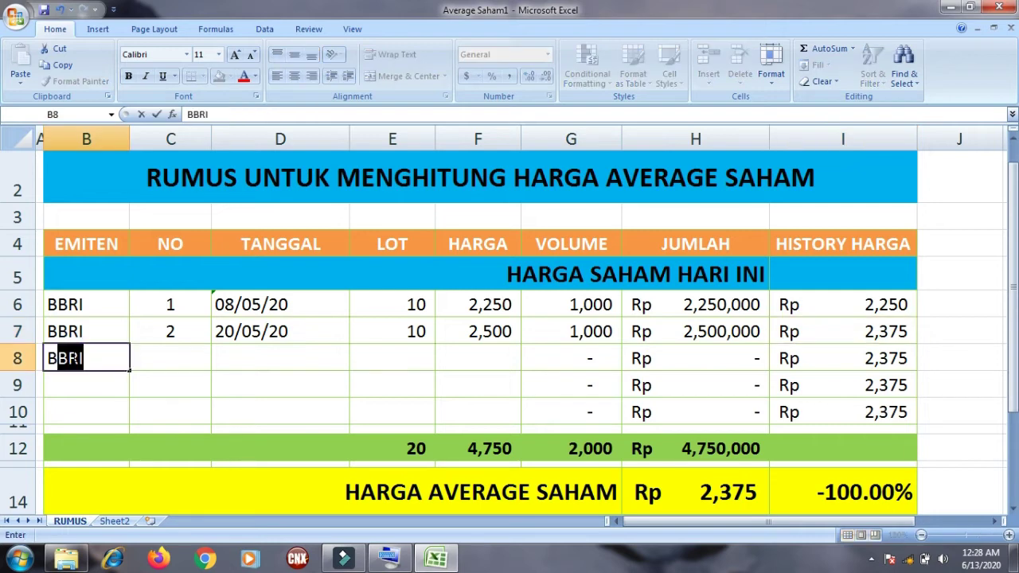
key(Tab)
text(3)
key(Tab)
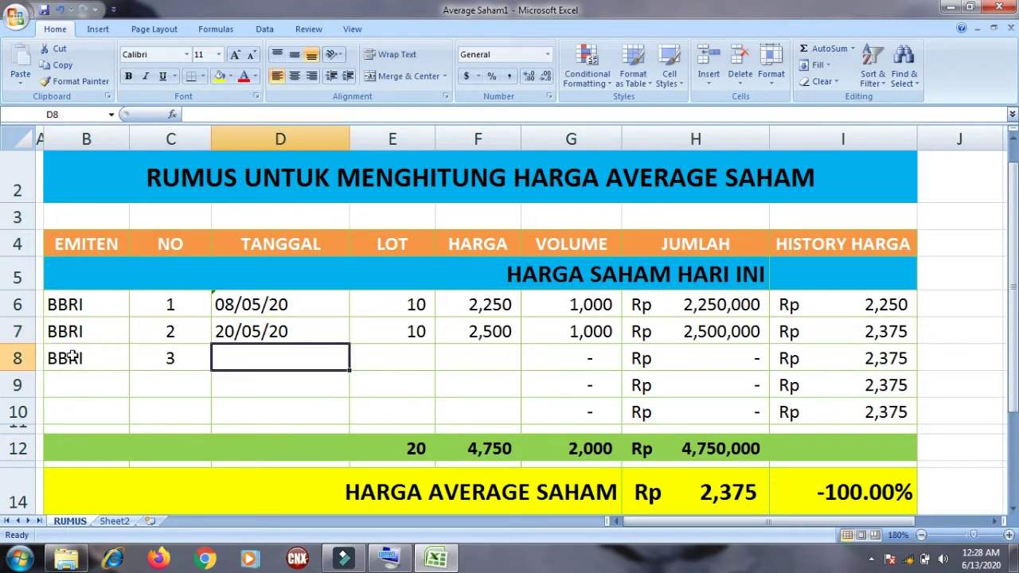
text('27)
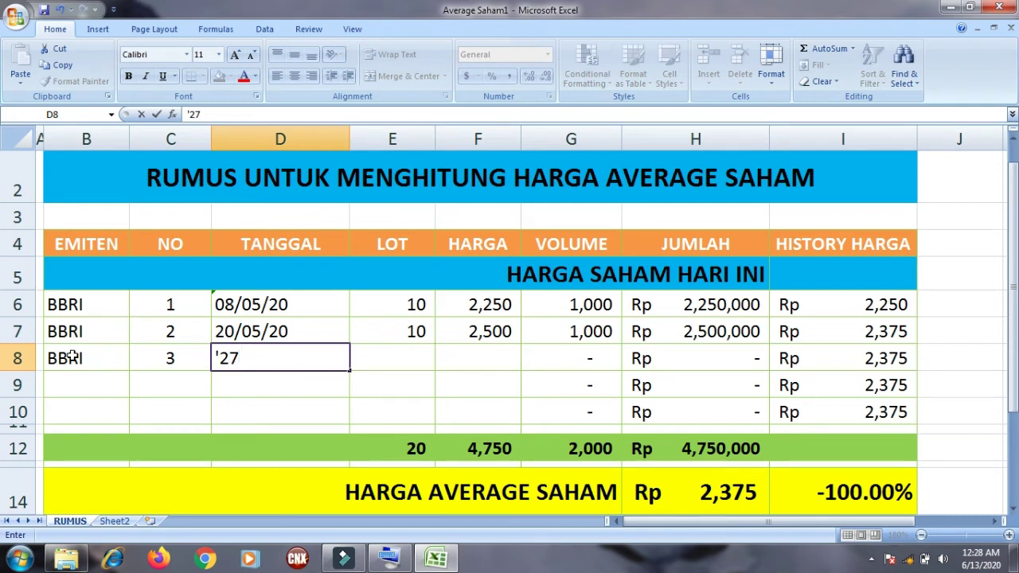
text(/05/20)
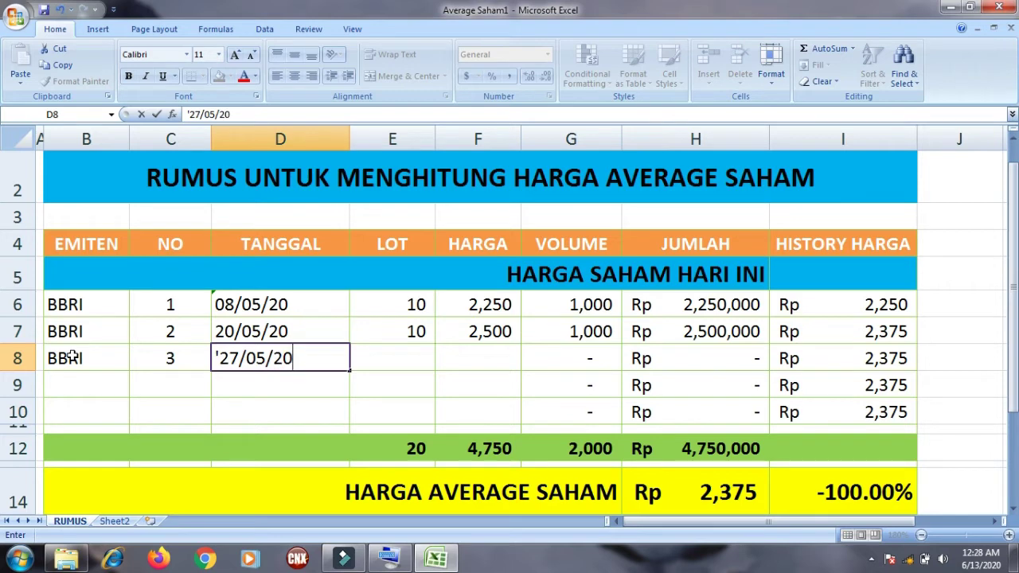
Complete the third BBRI purchase with LOT 10 and HARGA 2600.
key(Tab)
text(10)
key(Tab)
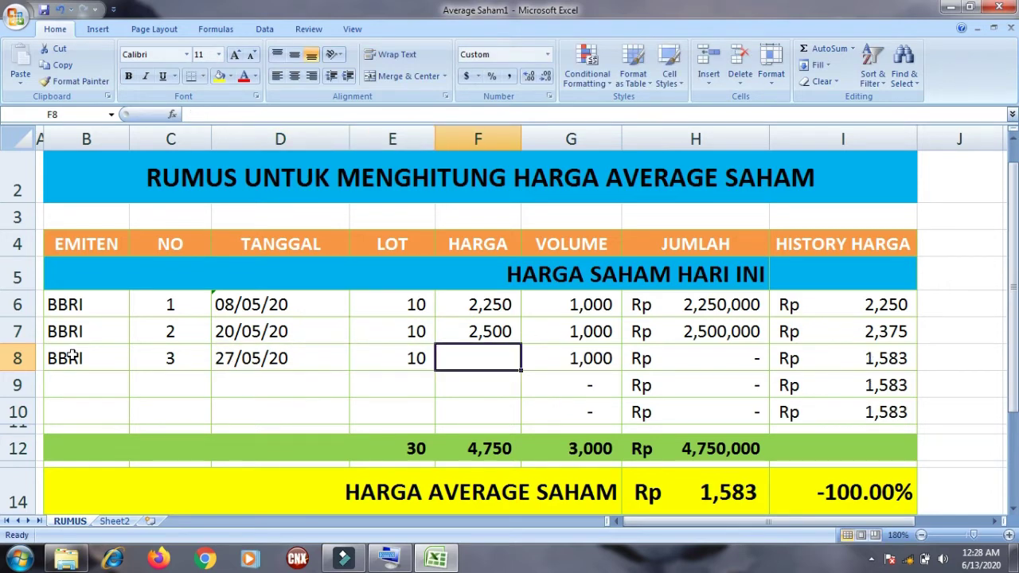
text(2600)
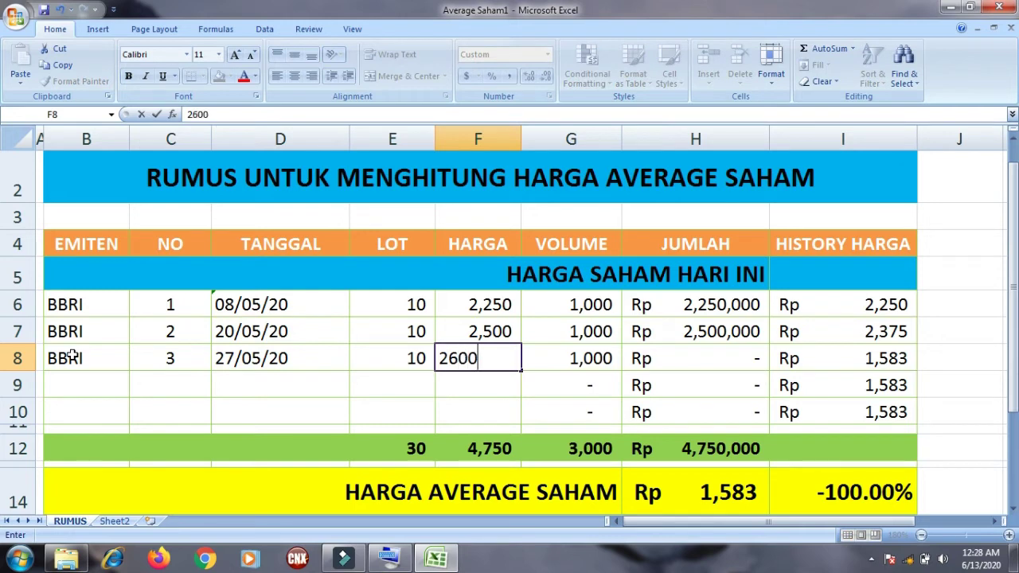
key(Return)
Compare the third purchase's HARGA with its HISTORY HARGA cell and the HARGA AVERAGE SAHAM result in row 14.
click(475, 358)
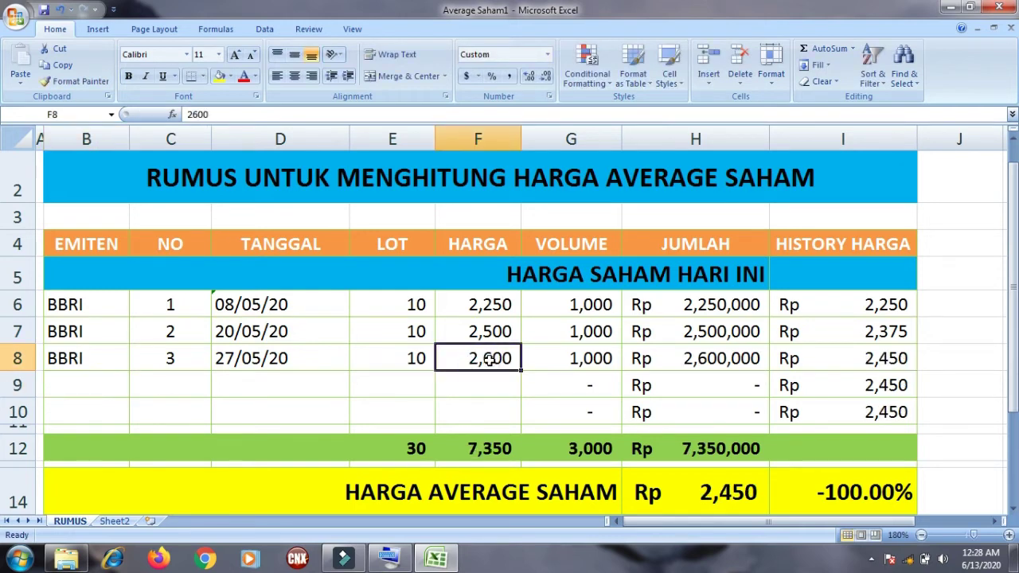
click(846, 361)
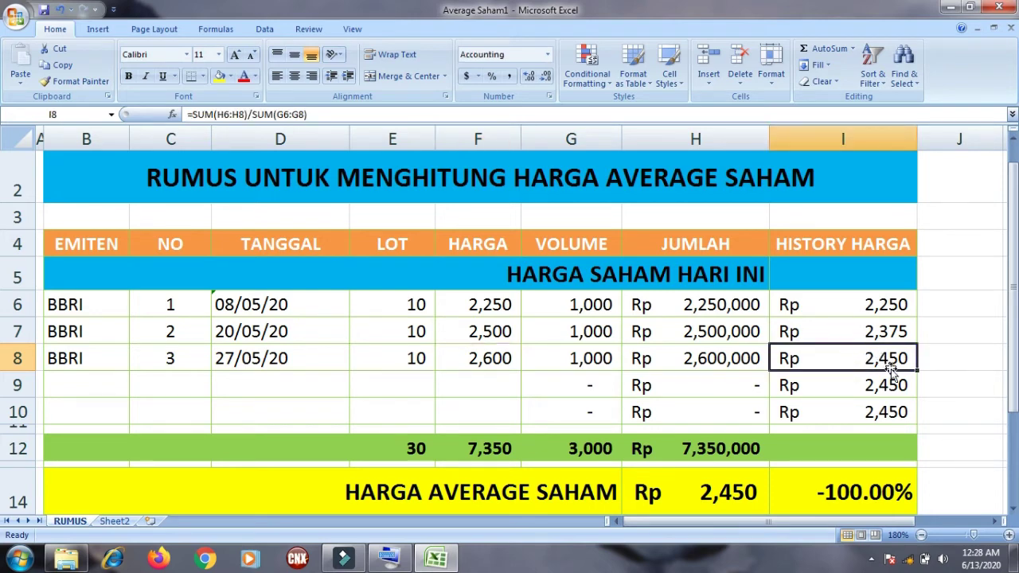
click(711, 489)
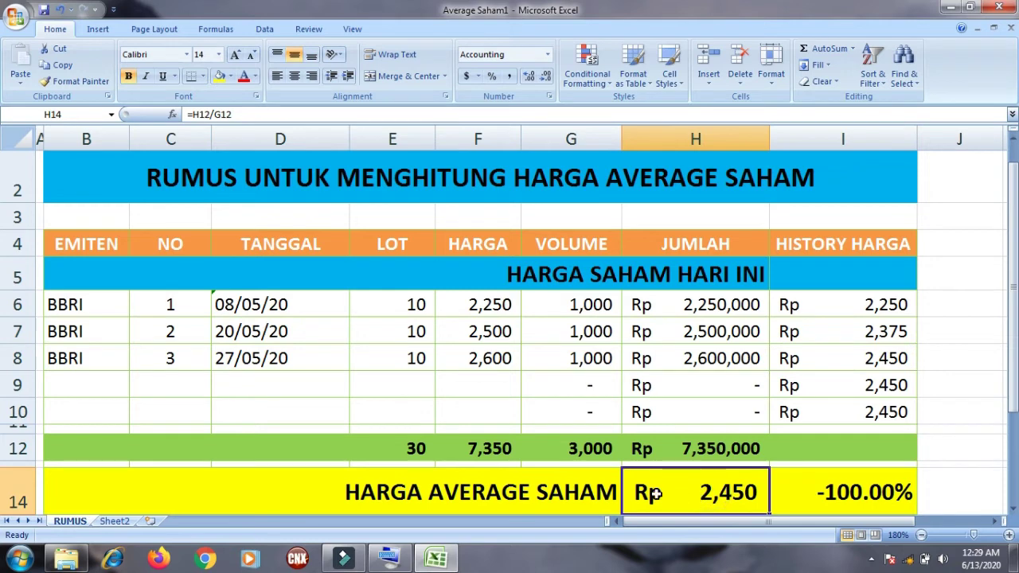
drag(472, 491, 707, 491)
click(684, 494)
click(793, 273)
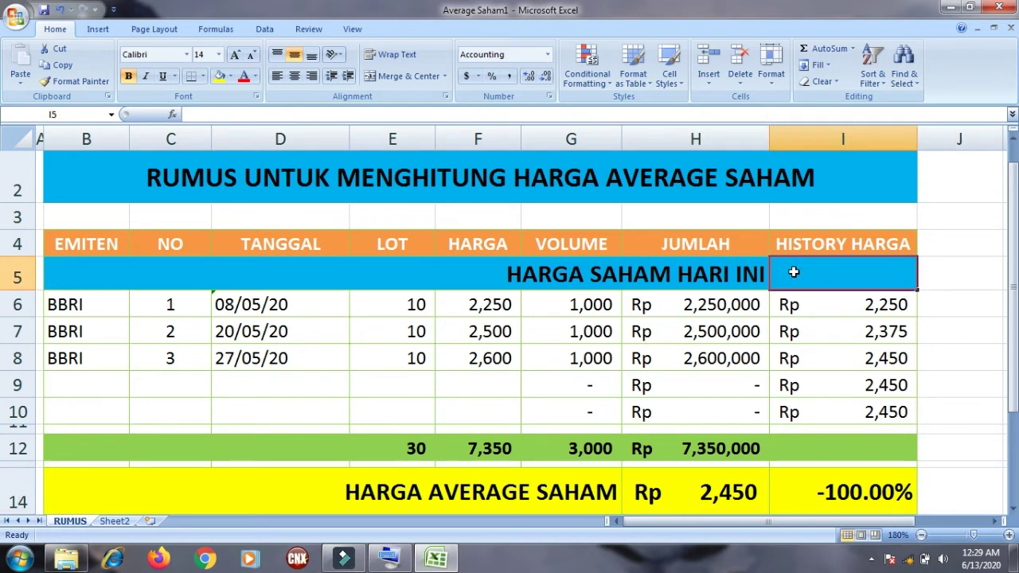
click(692, 494)
drag(478, 486, 648, 485)
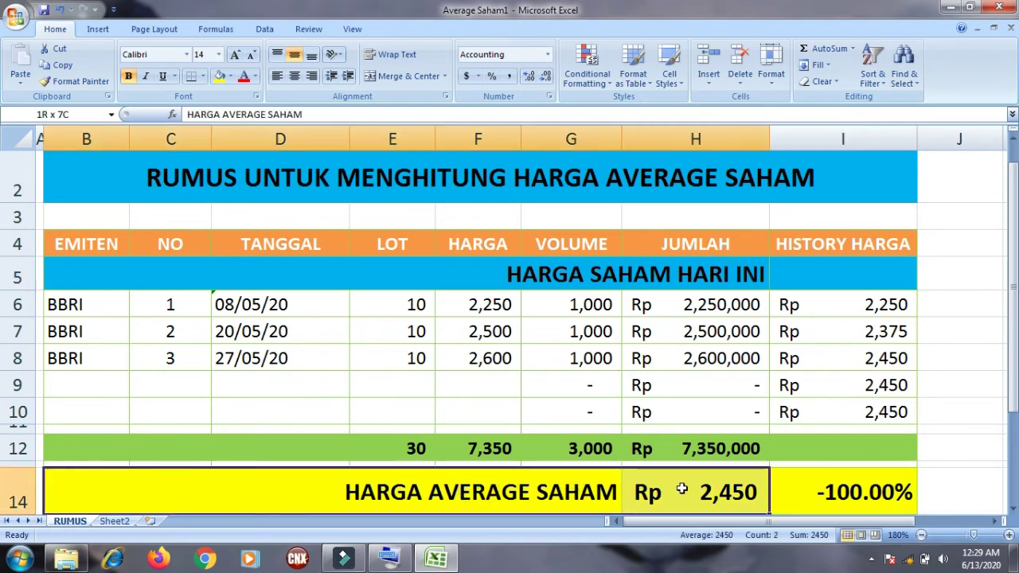
click(680, 494)
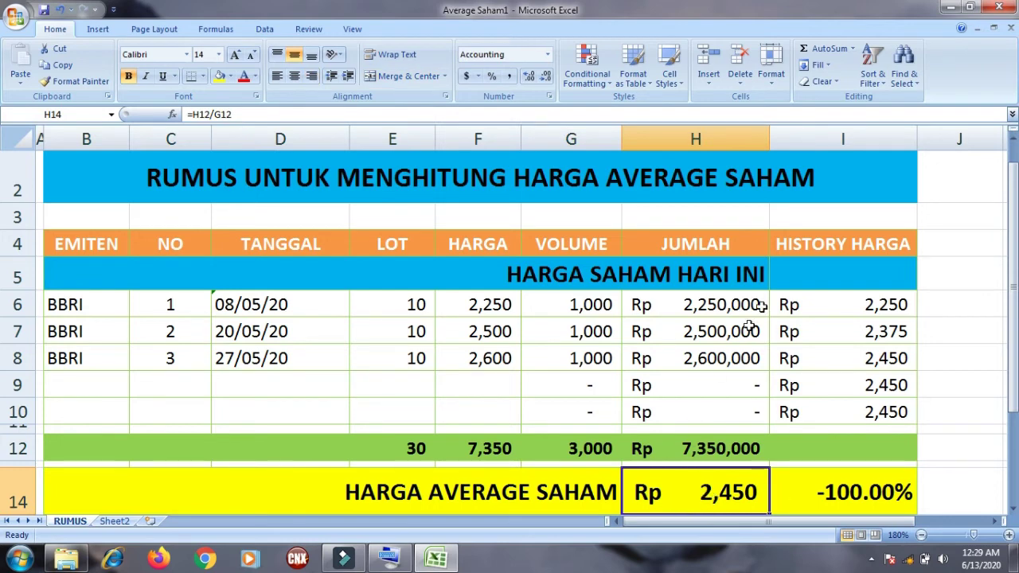
Set HARGA SAHAM HARI INI in cell I5 to 3030.
click(794, 273)
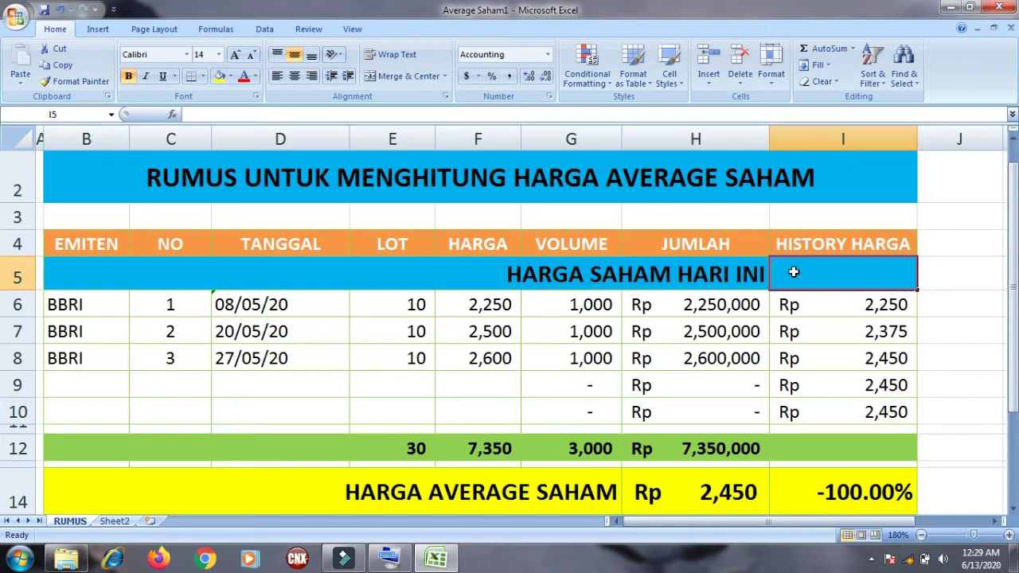
text(3030)
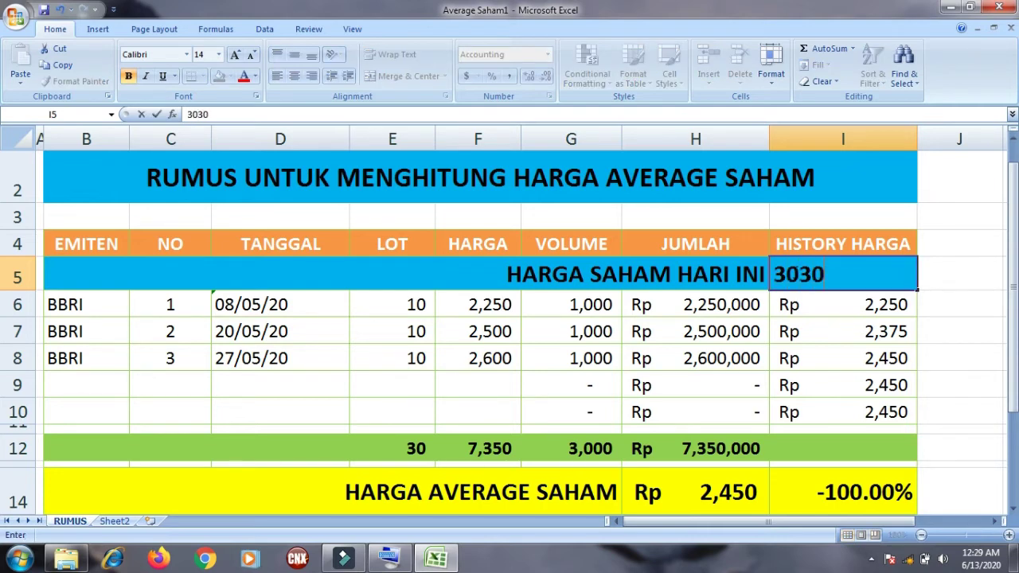
key(Return)
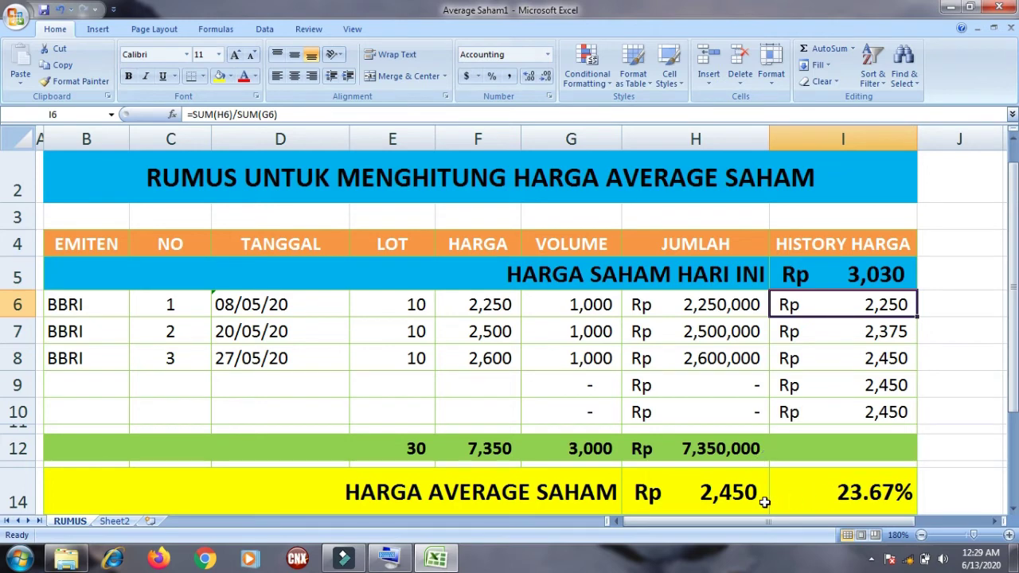
Examine the percentage gain formula in I14 and the average price formula in H14 that it refers to.
click(807, 499)
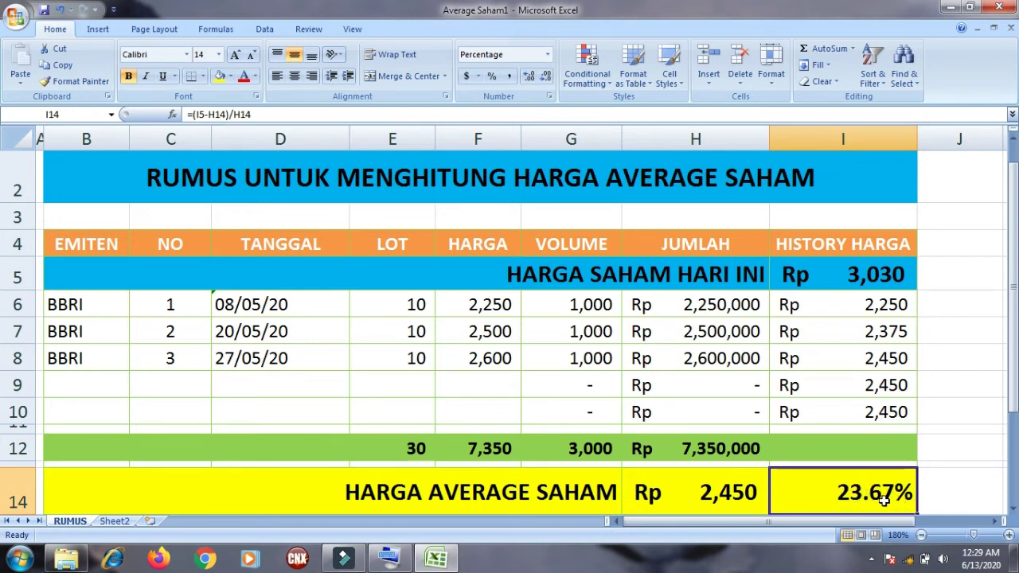
click(747, 496)
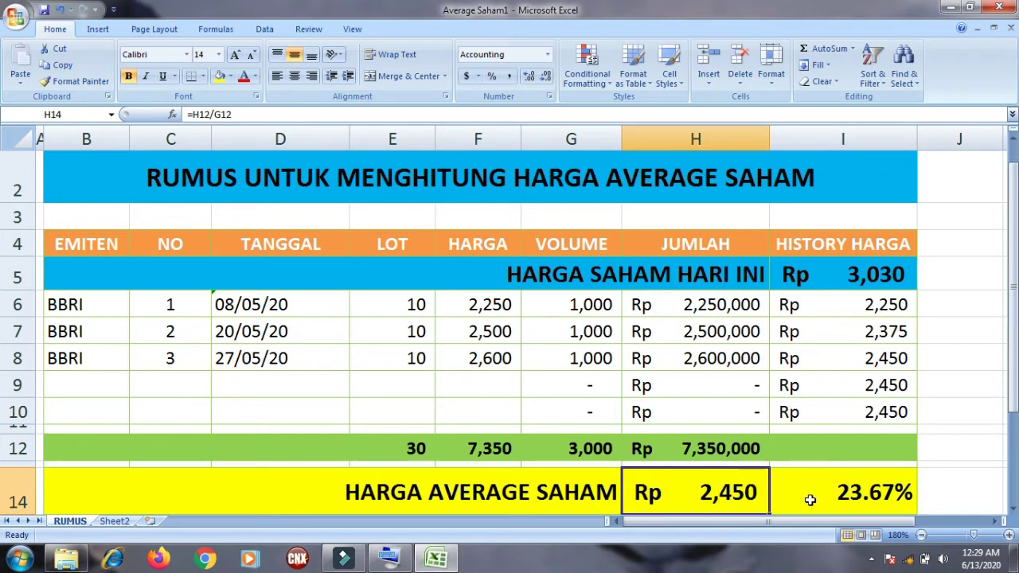
click(807, 499)
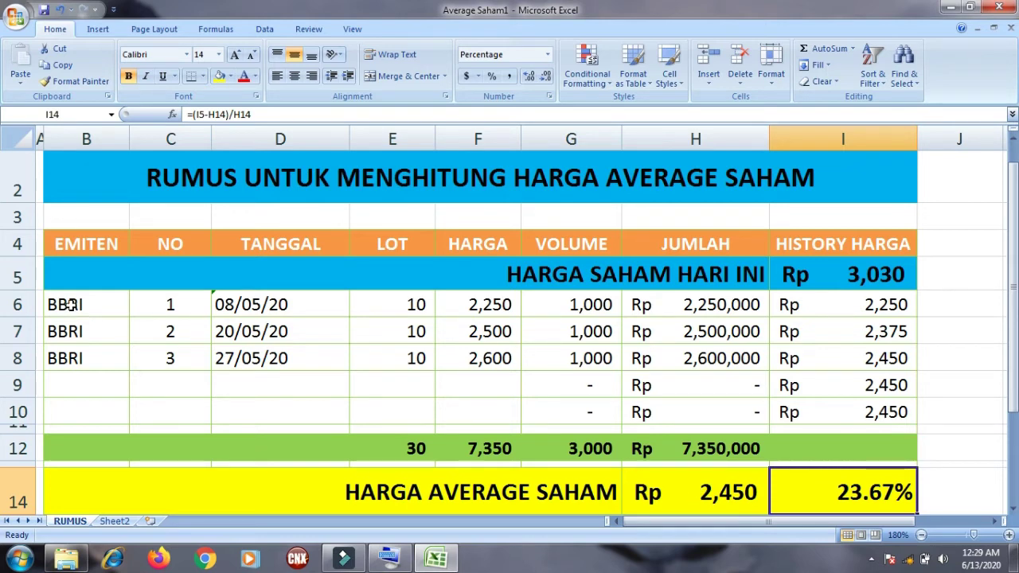
Clear the three purchase entries in B6:F8 and the HARGA SAHAM HARI INI value in I5.
drag(70, 304, 448, 359)
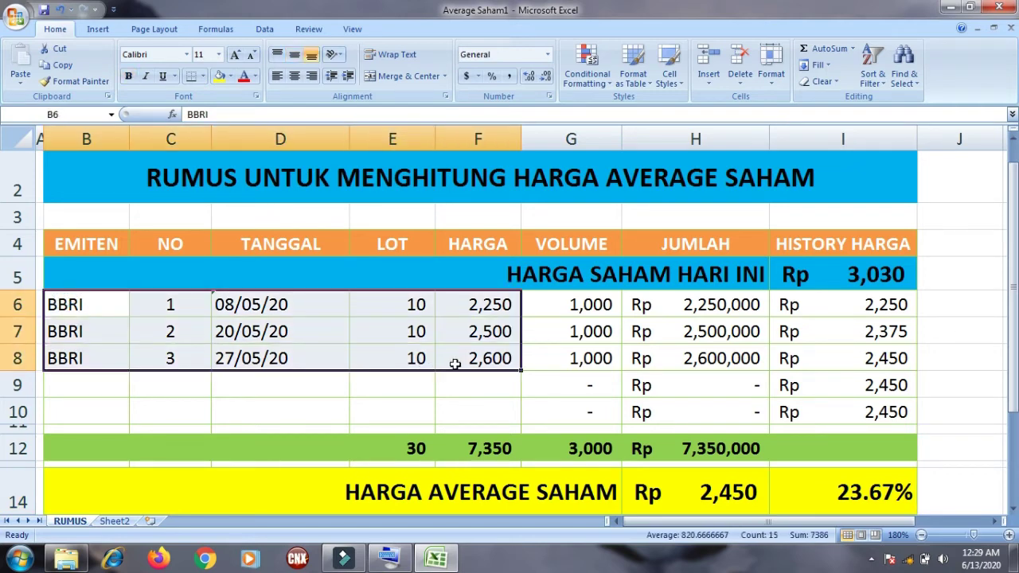
key(Delete)
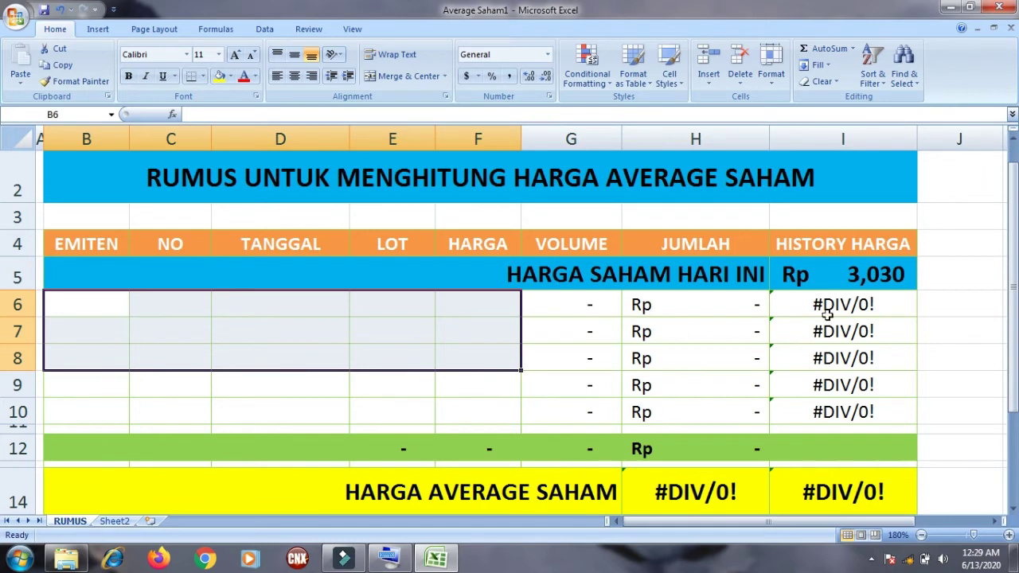
click(836, 277)
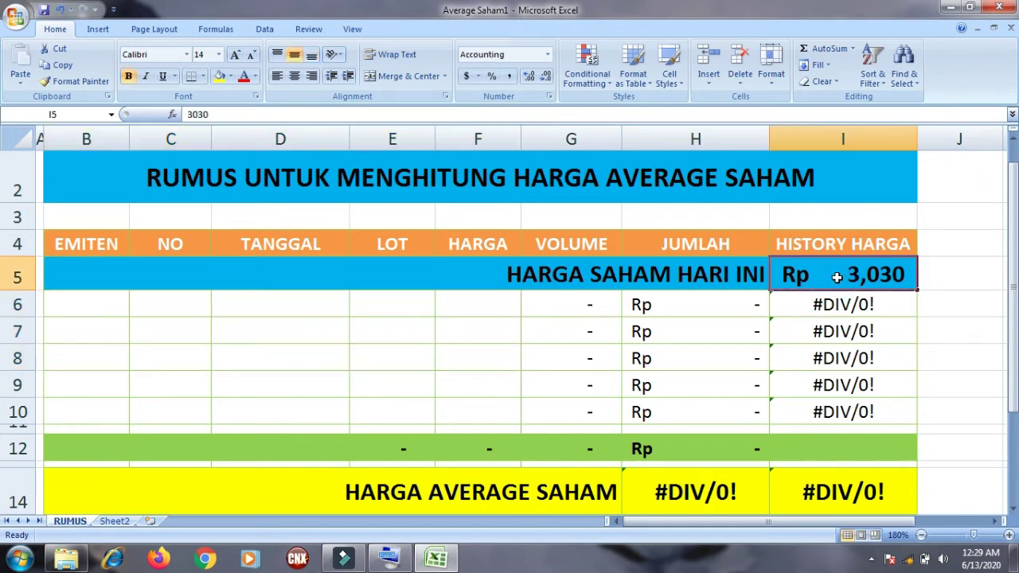
key(Delete)
Examine the VOLUME formula in G6 and the LOT cell it references.
click(713, 306)
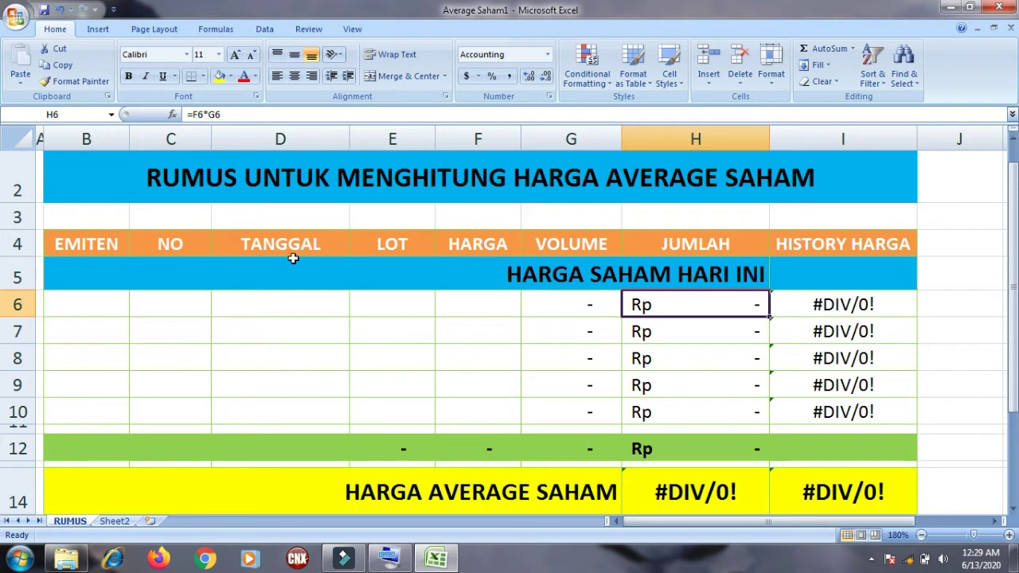
click(535, 299)
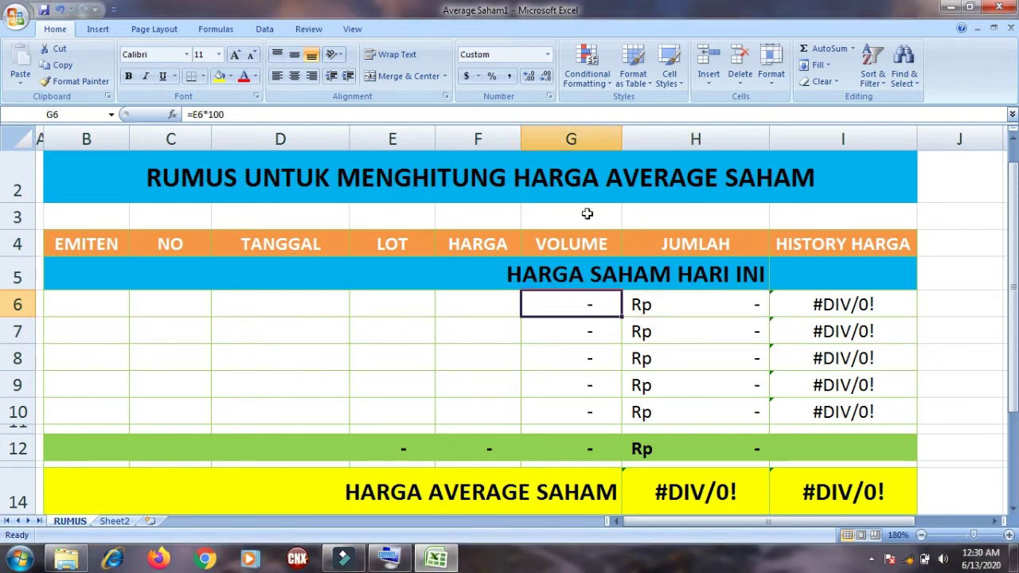
double_click(561, 305)
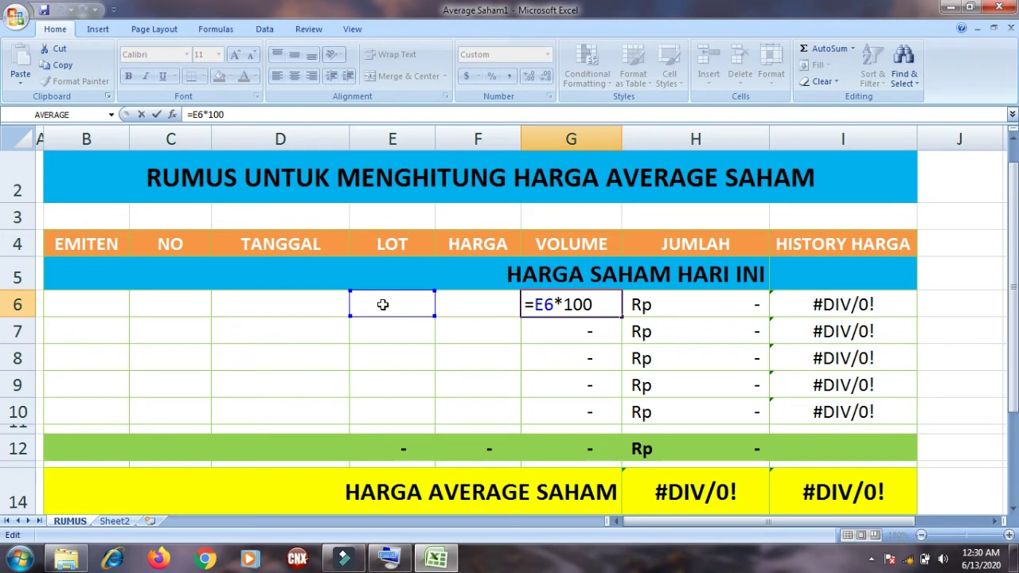
key(Return)
double_click(541, 306)
key(Return)
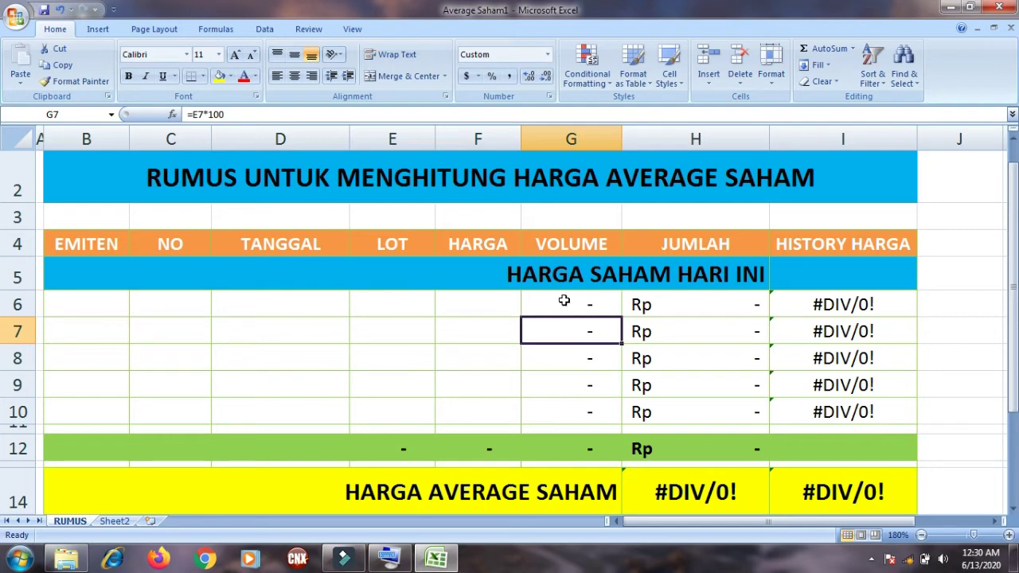
Copy the VOLUME formula from G6 into the remaining purchase rows, G7:G10.
click(565, 302)
right_click(566, 303)
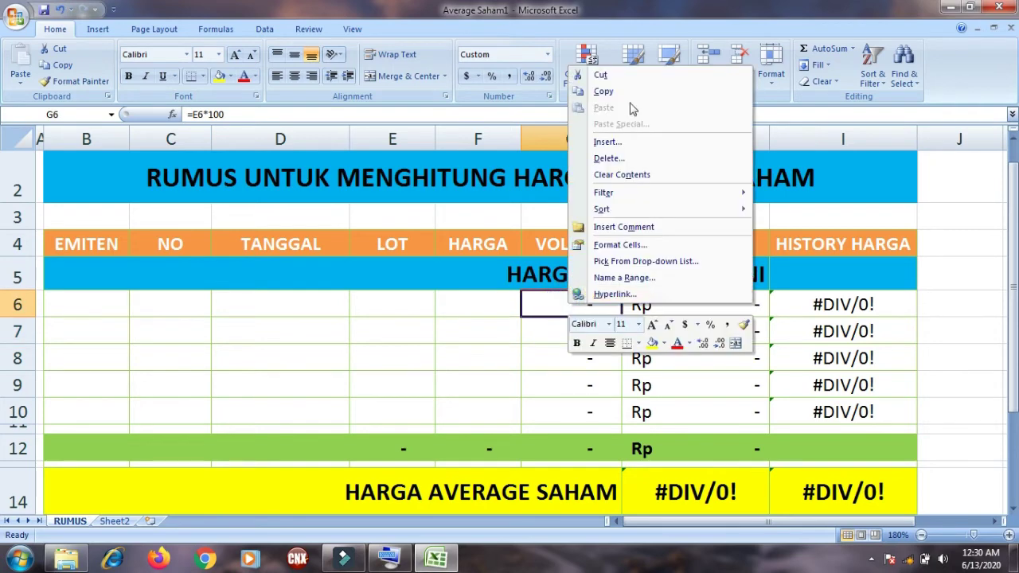
click(625, 91)
click(551, 328)
drag(558, 350, 564, 402)
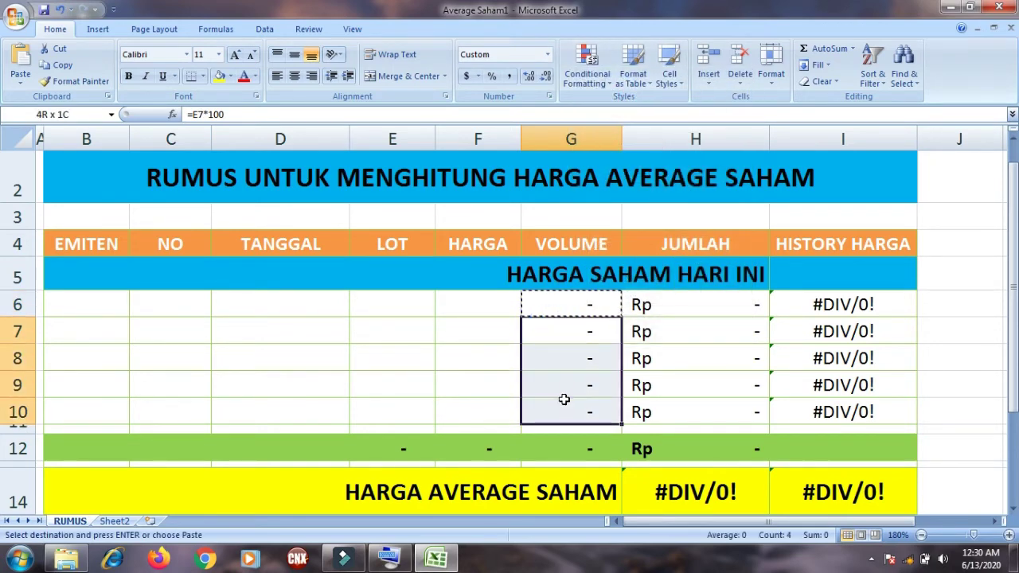
right_click(557, 374)
click(614, 172)
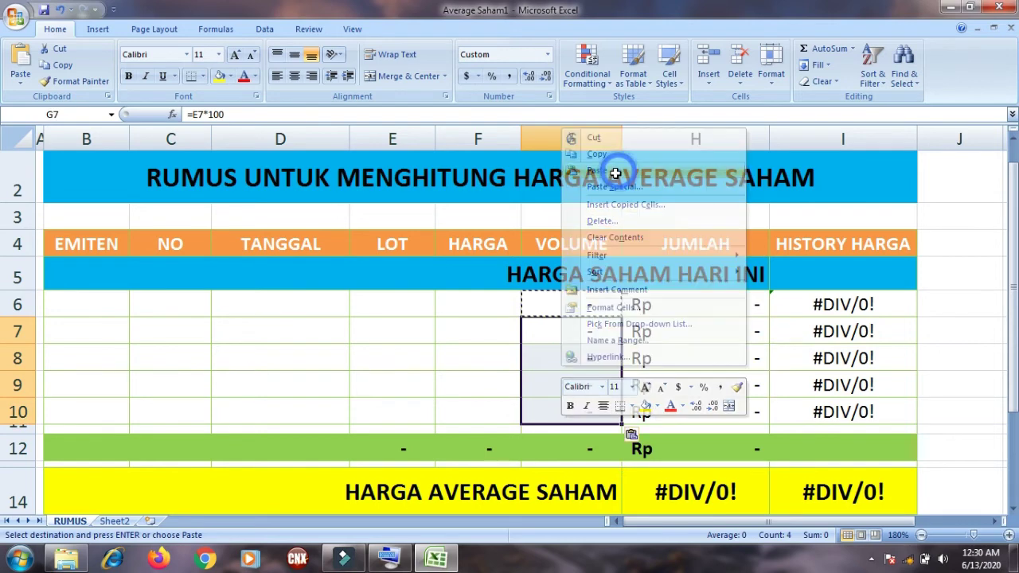
key(Escape)
click(586, 298)
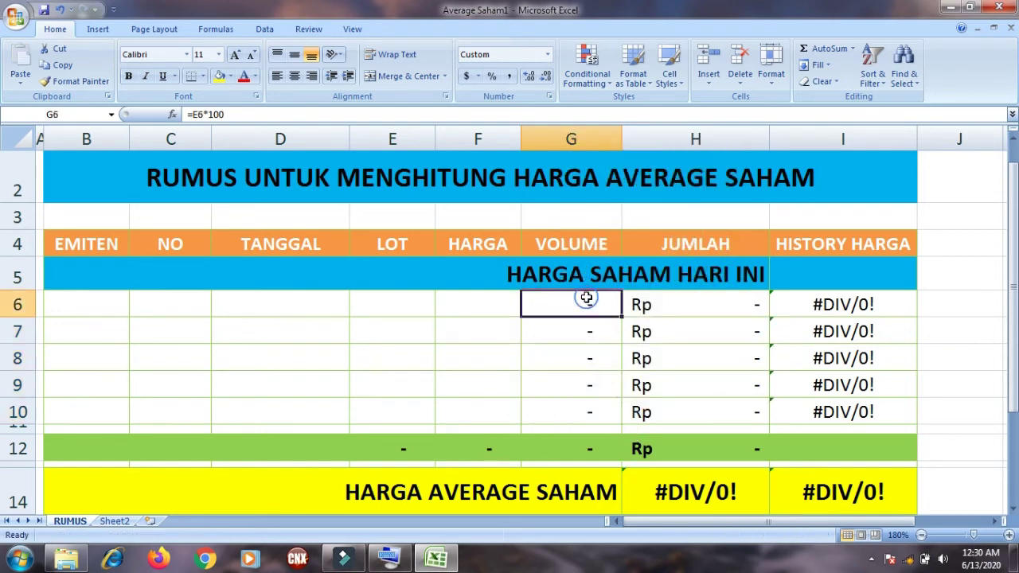
Examine the JUMLAH formula in H6 and the HARGA and VOLUME cells it multiplies.
click(702, 305)
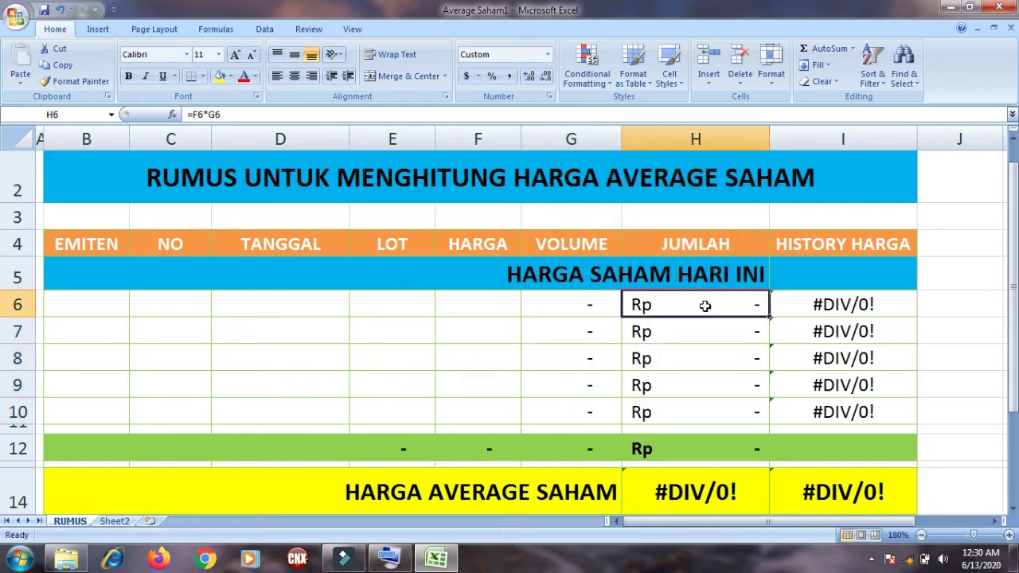
double_click(698, 306)
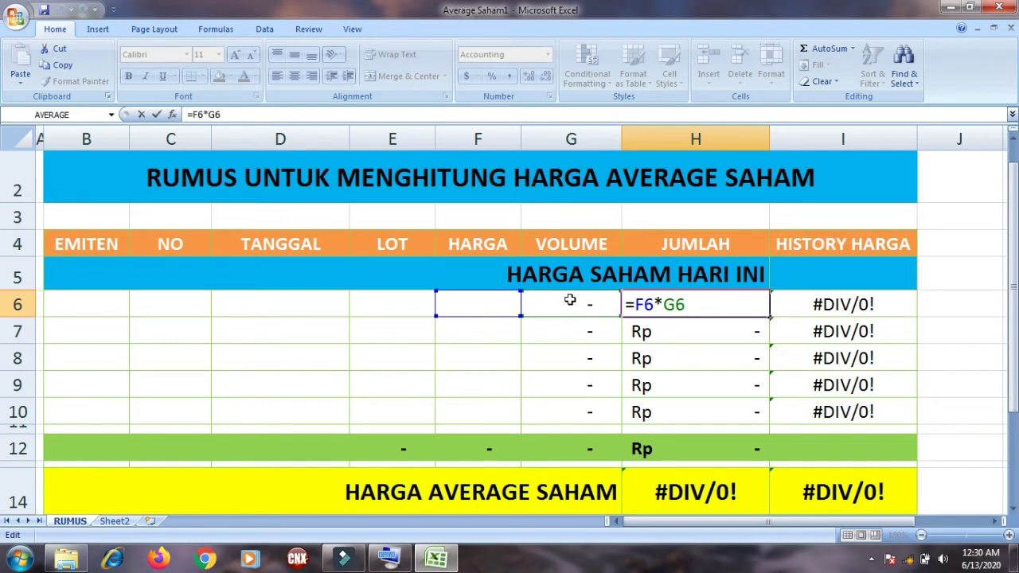
key(Escape)
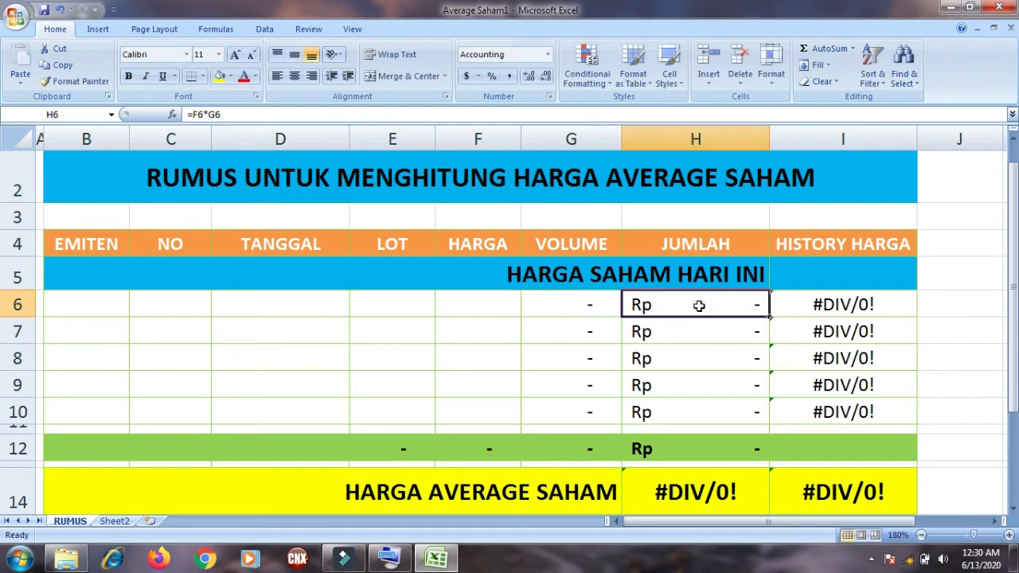
double_click(699, 305)
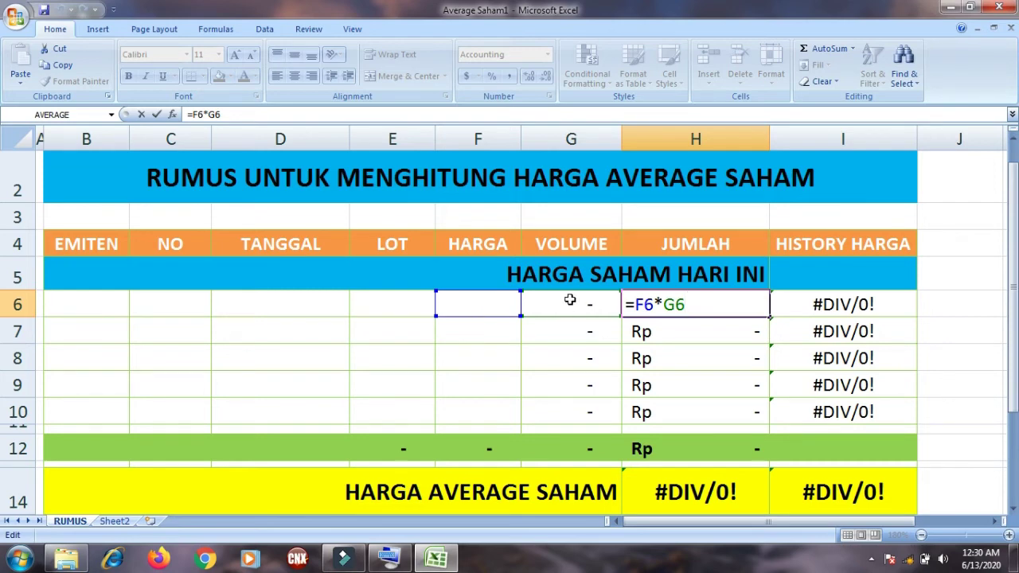
key(Return)
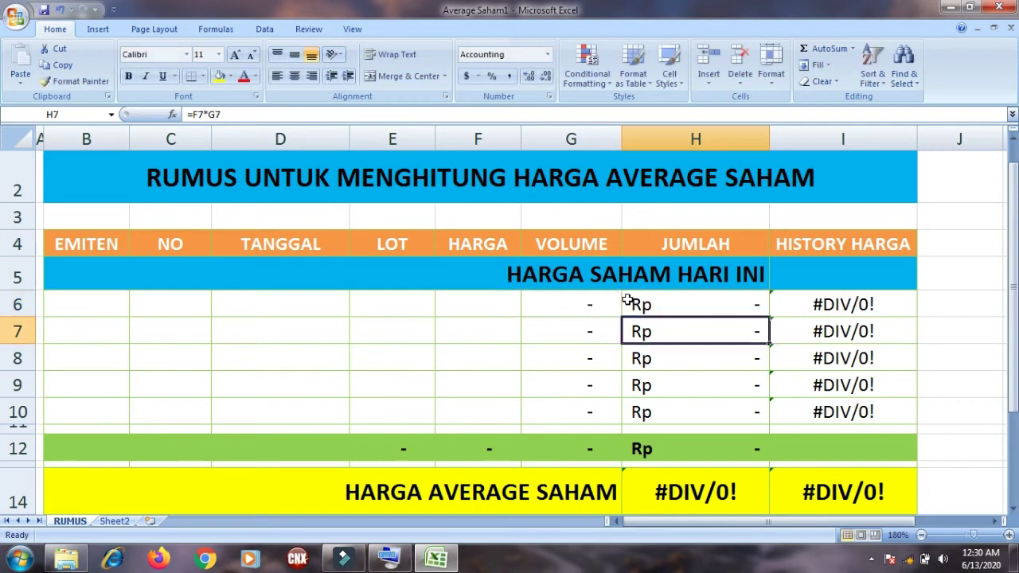
click(647, 305)
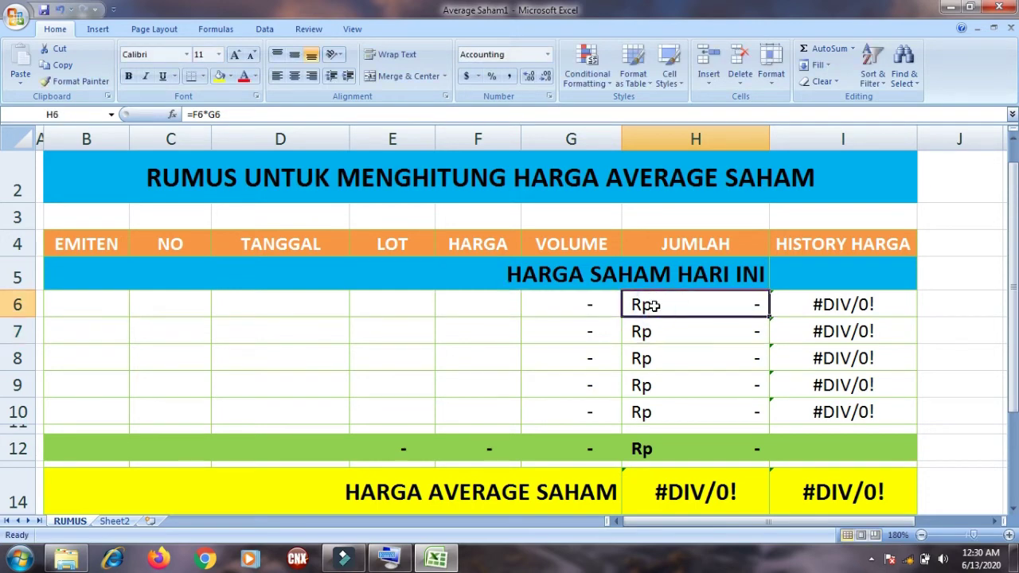
Copy the JUMLAH formula from H6 into the remaining purchase rows, H7:H10.
right_click(653, 306)
click(690, 94)
drag(659, 327, 666, 405)
right_click(674, 338)
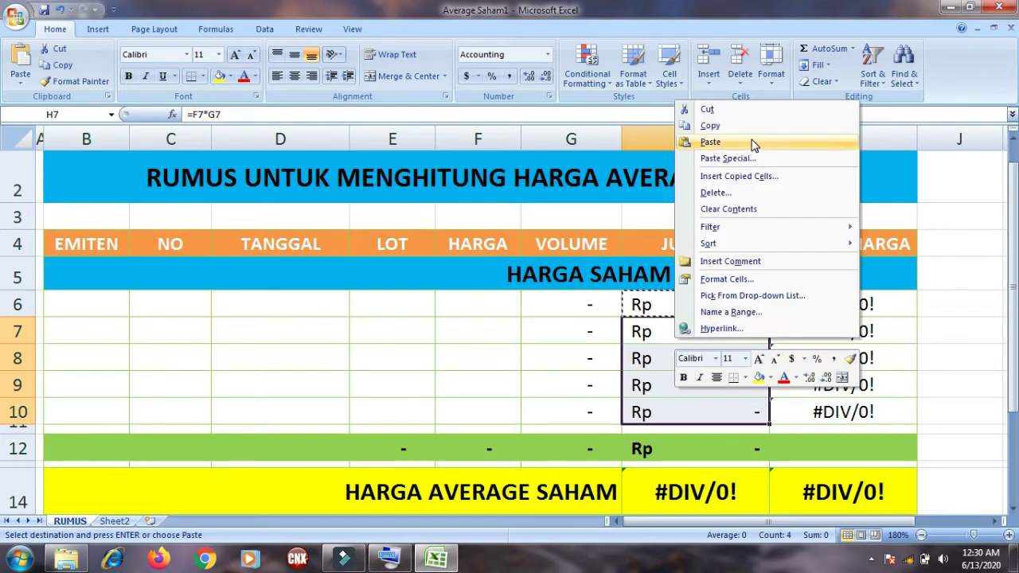
key(Escape)
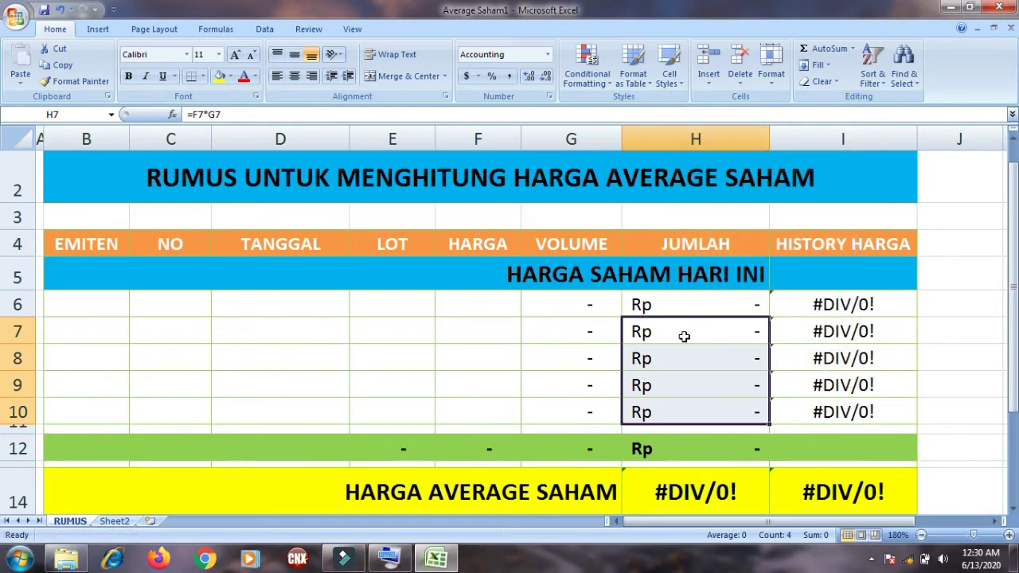
click(688, 305)
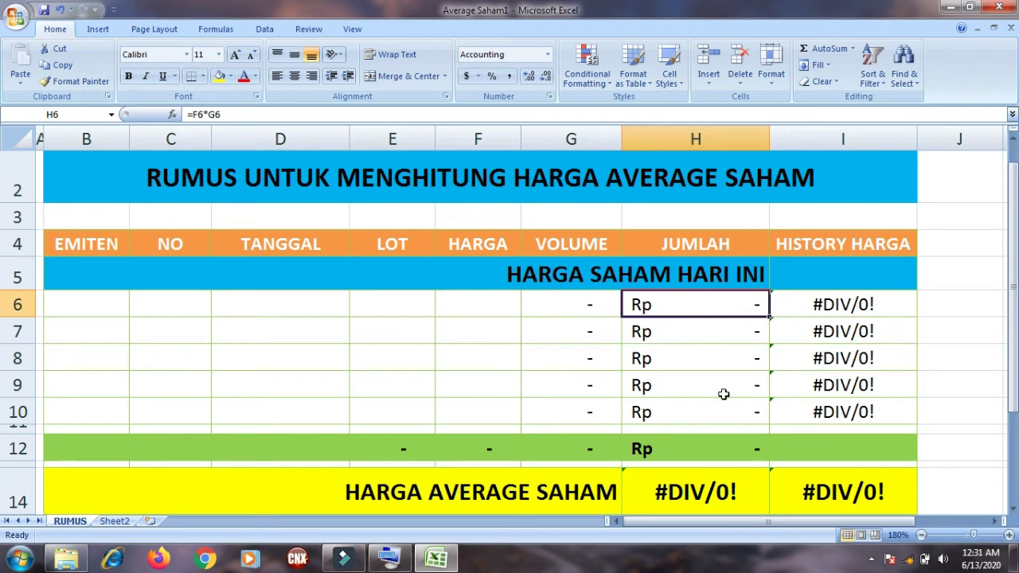
Examine the HISTORY HARGA formulas in I6 and I7 and the JUMLAH and VOLUME cells they reference.
click(815, 305)
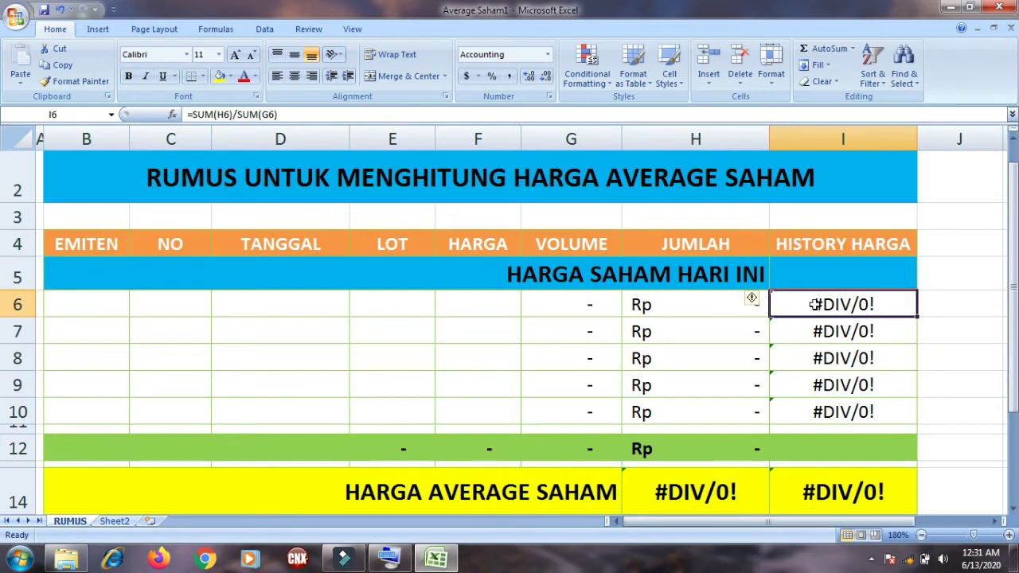
double_click(812, 307)
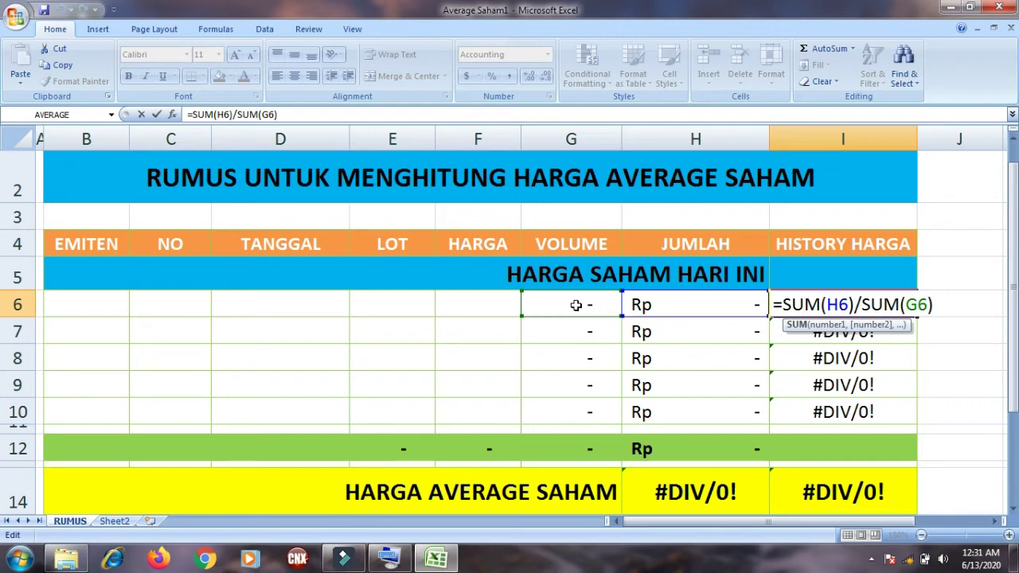
key(Return)
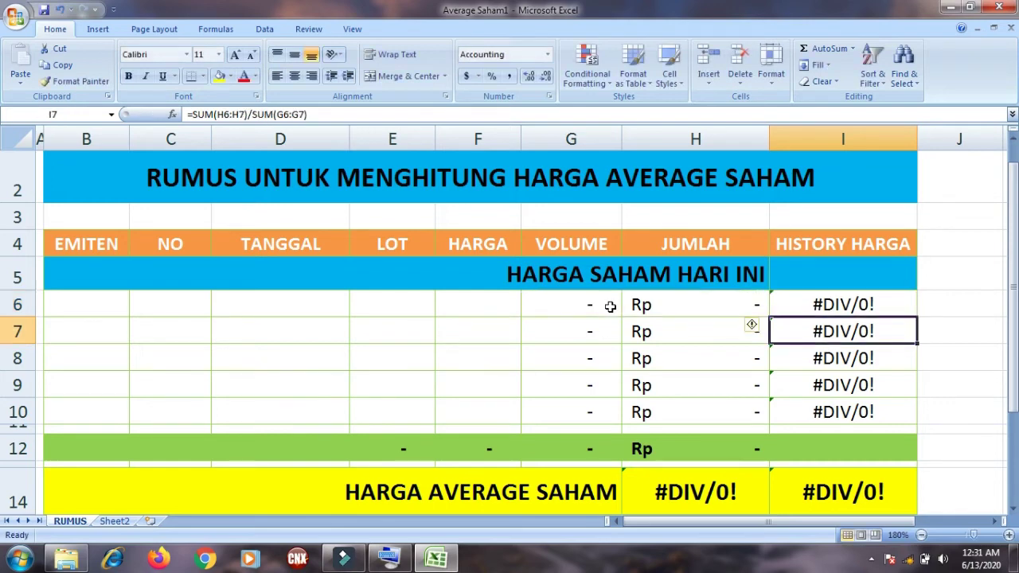
double_click(839, 331)
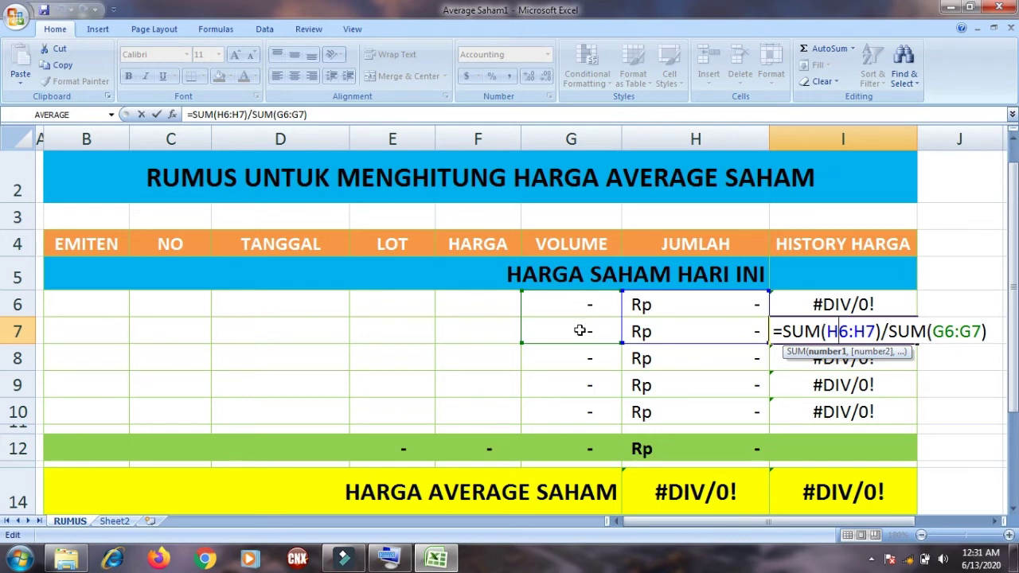
key(Return)
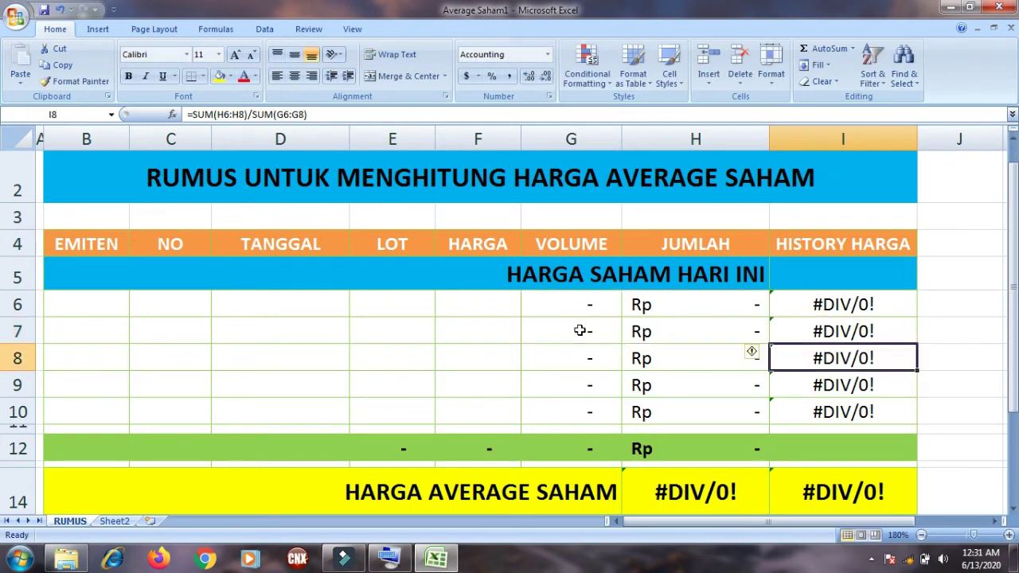
Examine how the JUMLAH and VOLUME ranges extend in the HISTORY HARGA formulas in I8 and I9.
click(852, 332)
double_click(832, 359)
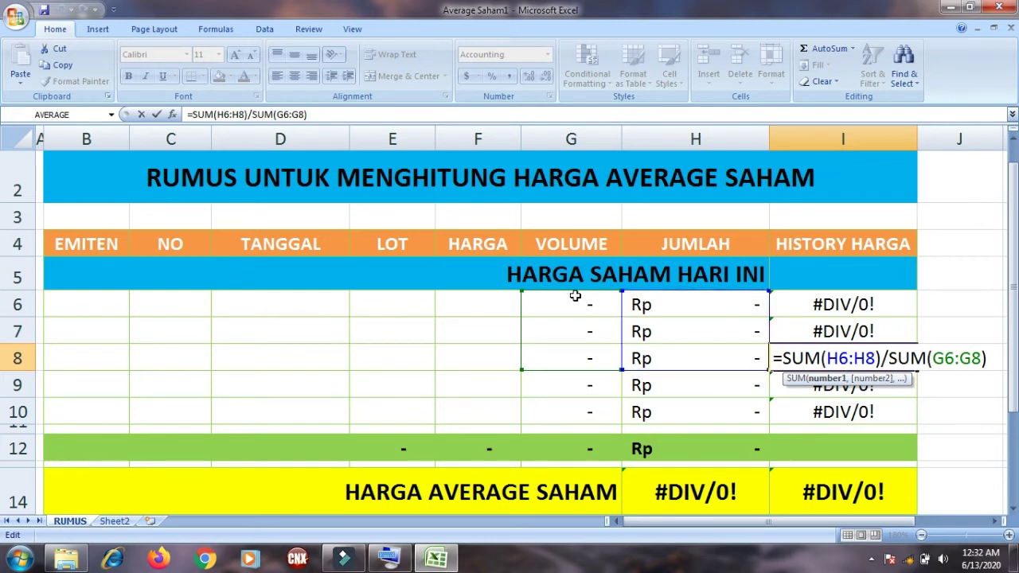
click(586, 355)
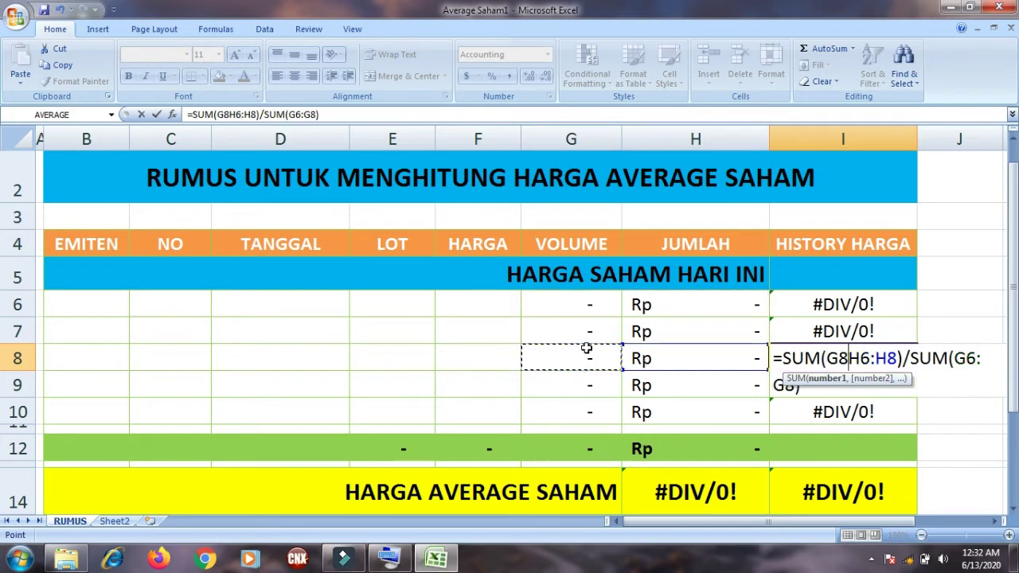
key(Escape)
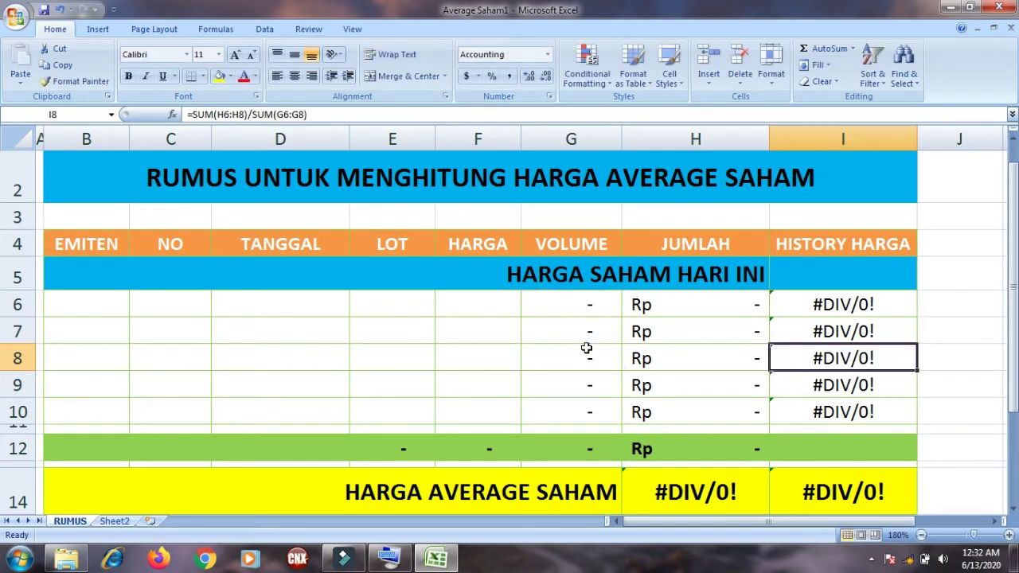
double_click(827, 385)
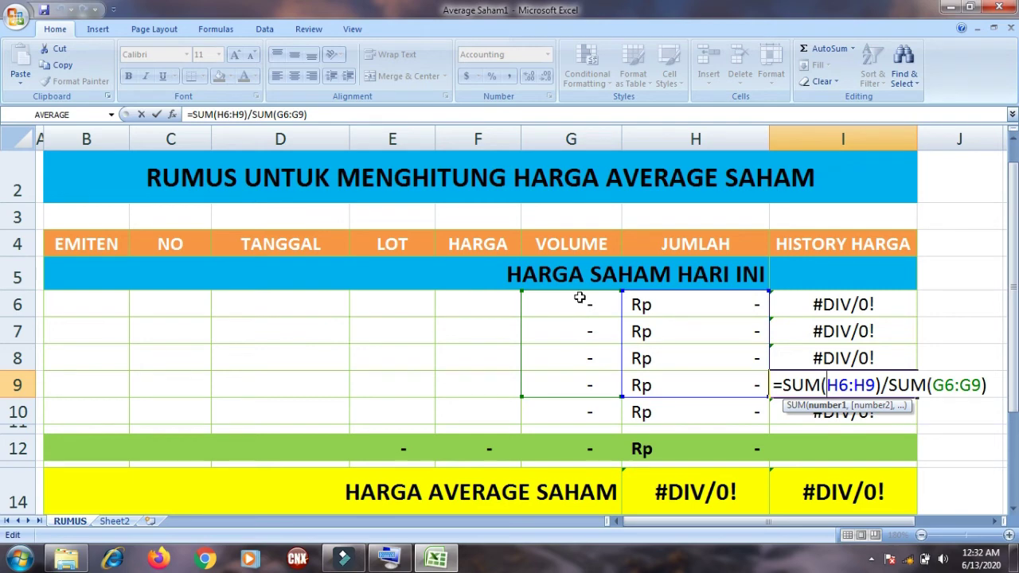
key(Return)
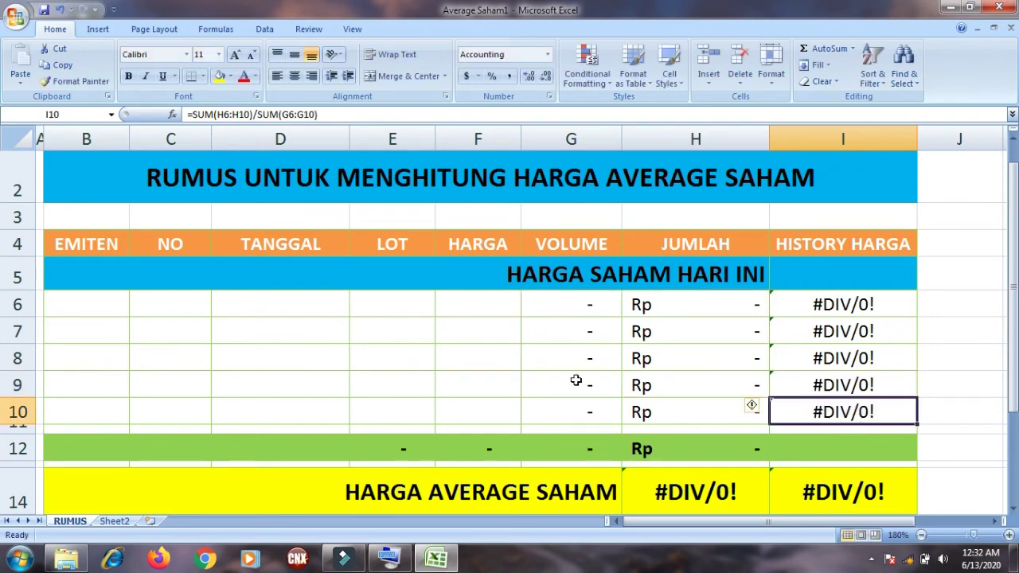
Examine the HISTORY HARGA formula in I10 and the JUMLAH and VOLUME ranges it sums.
double_click(830, 417)
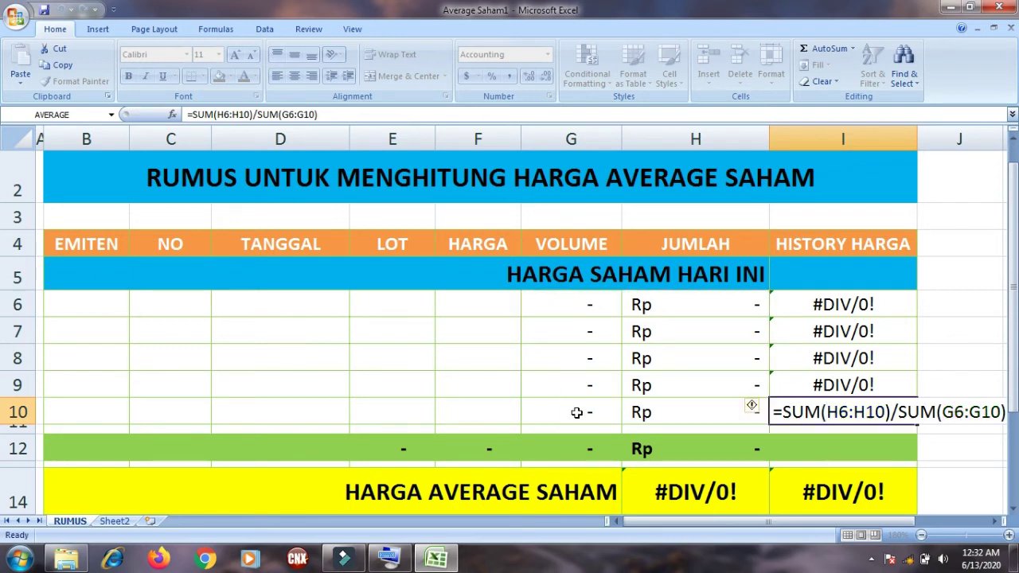
key(Return)
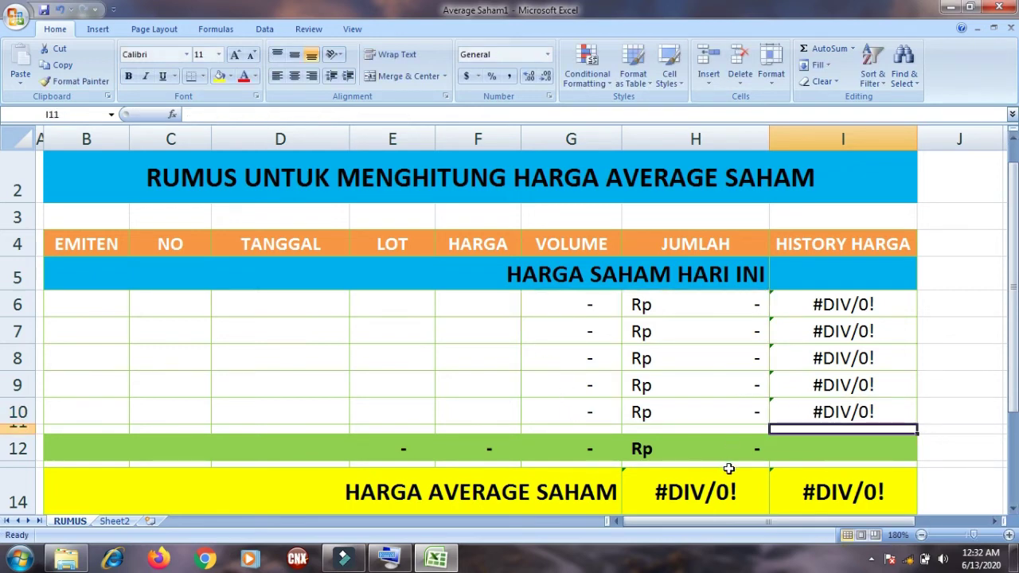
click(569, 497)
click(814, 414)
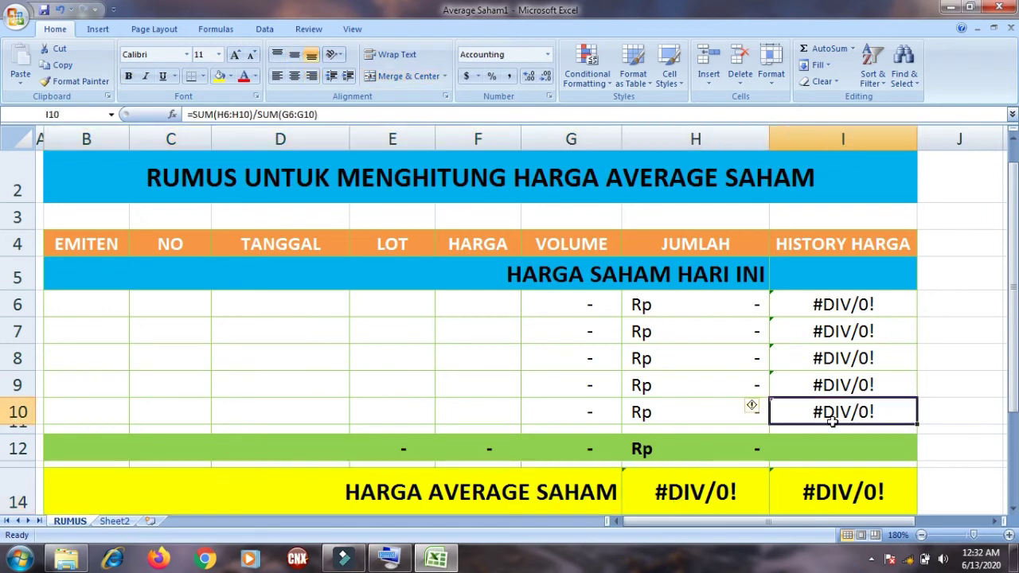
double_click(827, 413)
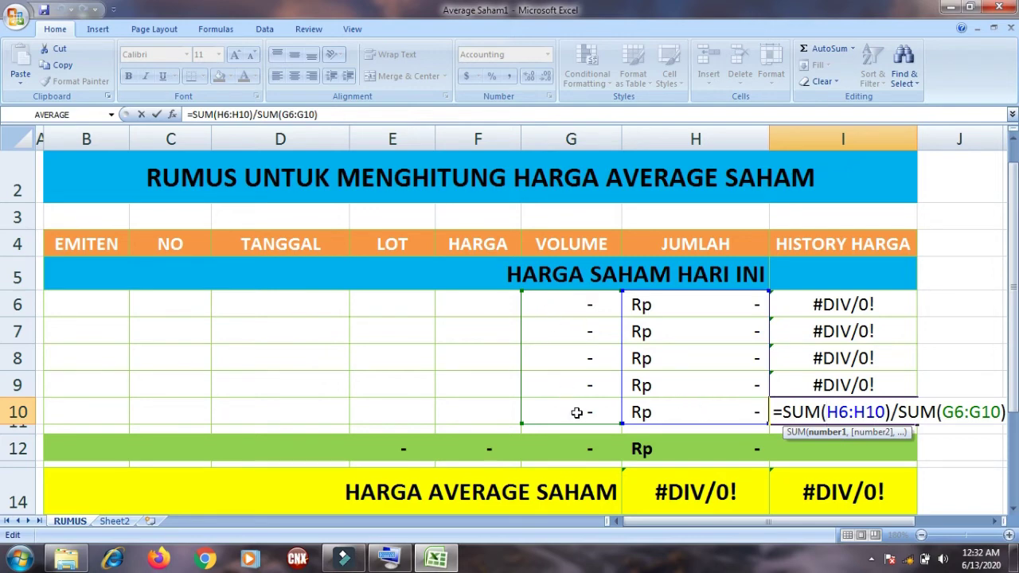
key(Return)
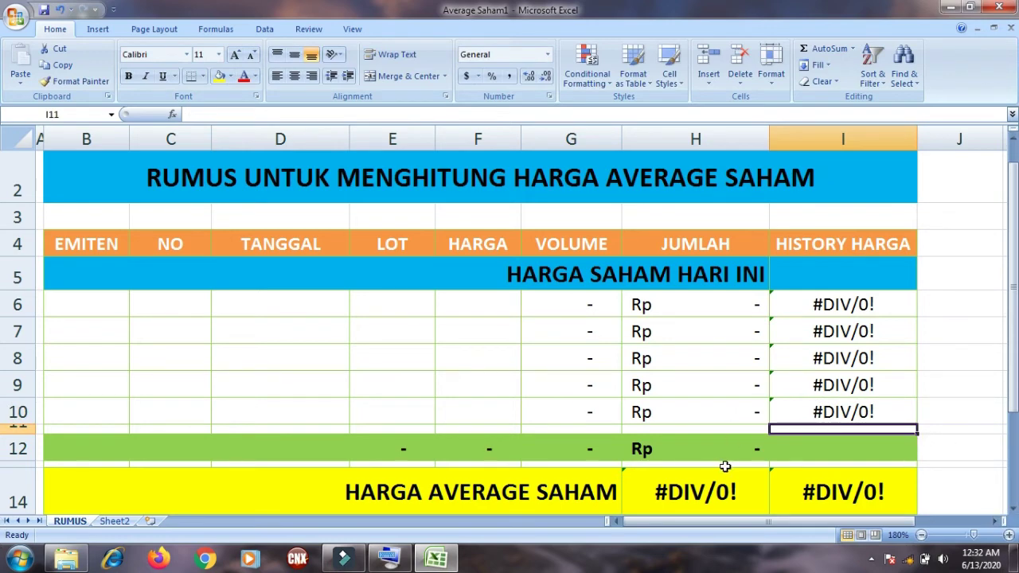
Compare the HARGA AVERAGE SAHAM formula in H14 with the VOLUME, JUMLAH and HISTORY HARGA formulas in row 10.
click(545, 497)
click(677, 497)
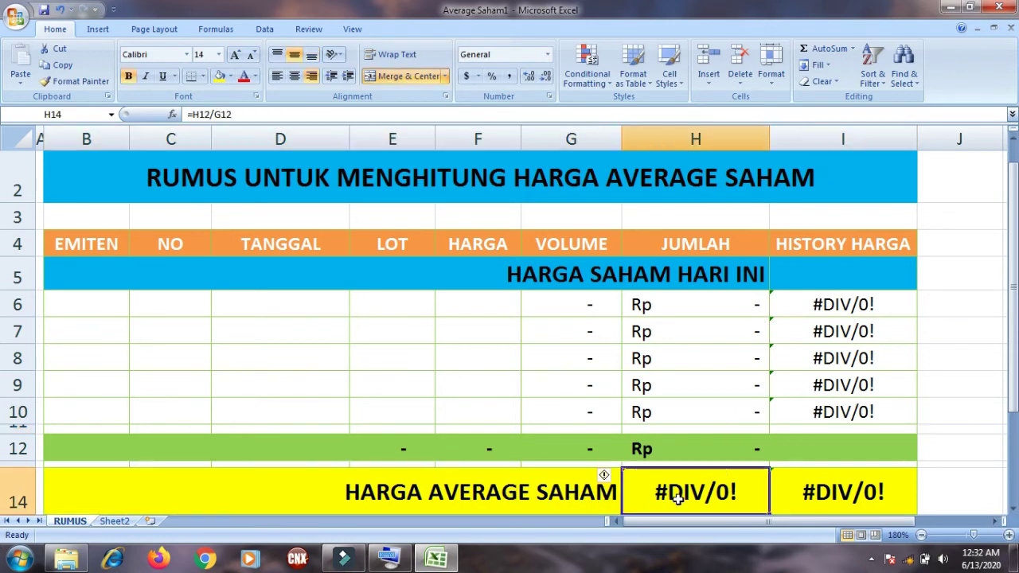
click(836, 411)
click(686, 495)
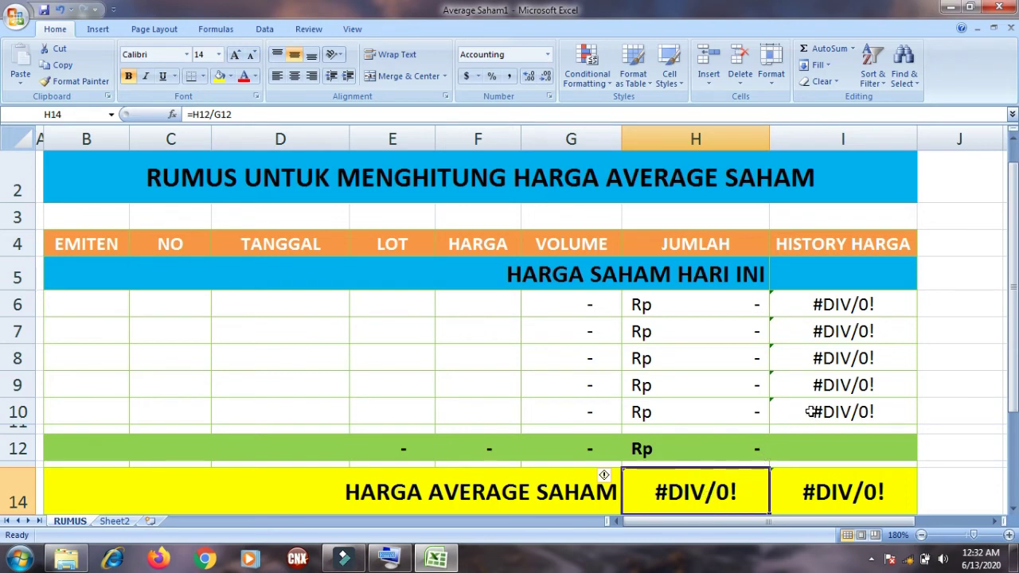
click(659, 413)
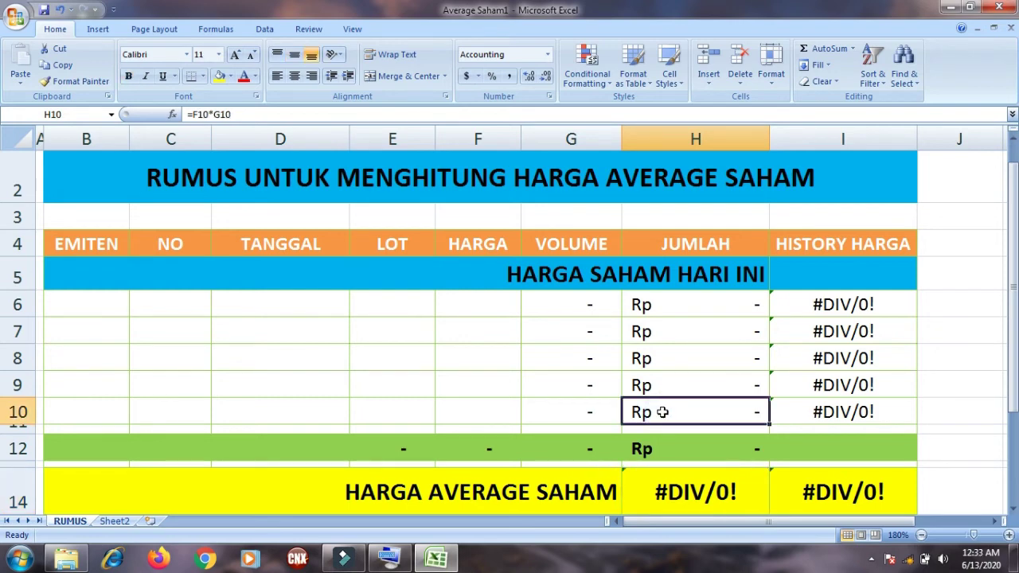
click(568, 413)
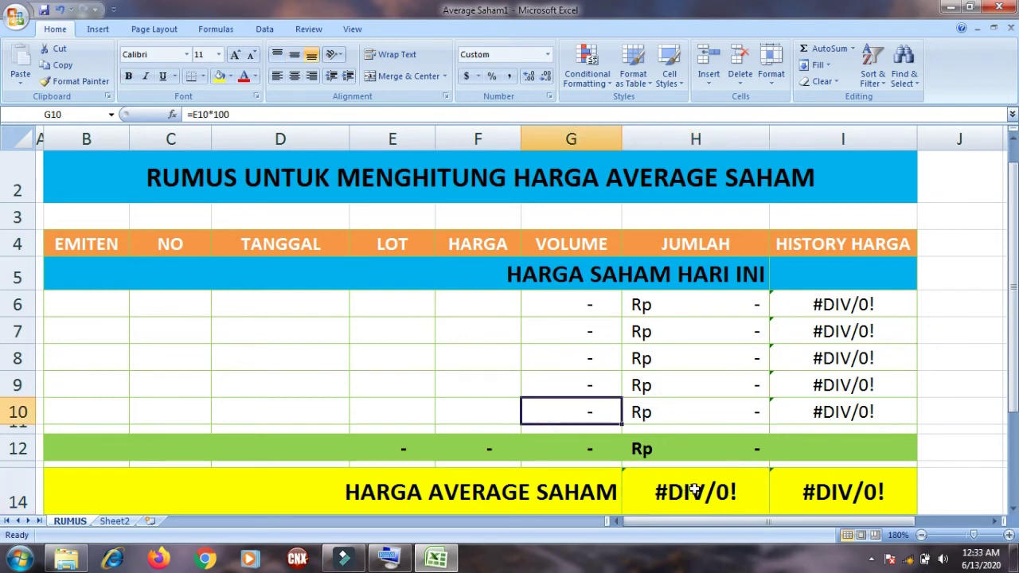
click(685, 487)
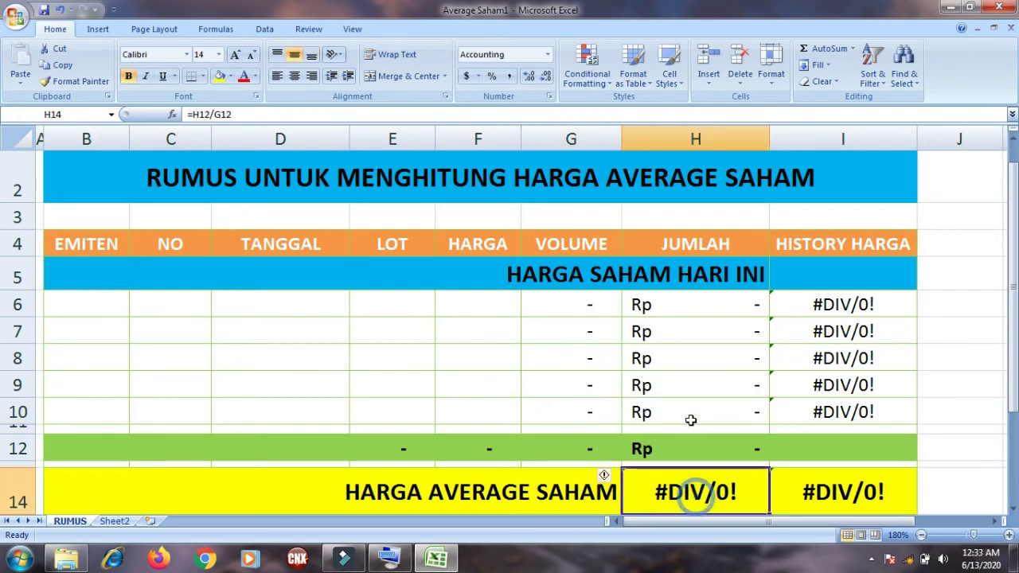
click(579, 411)
click(705, 499)
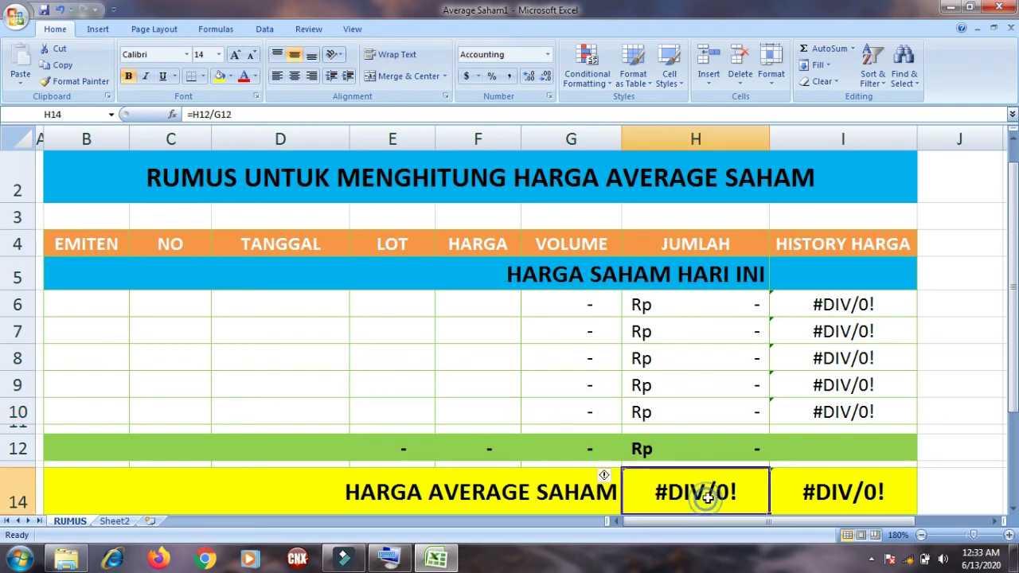
click(824, 414)
click(699, 479)
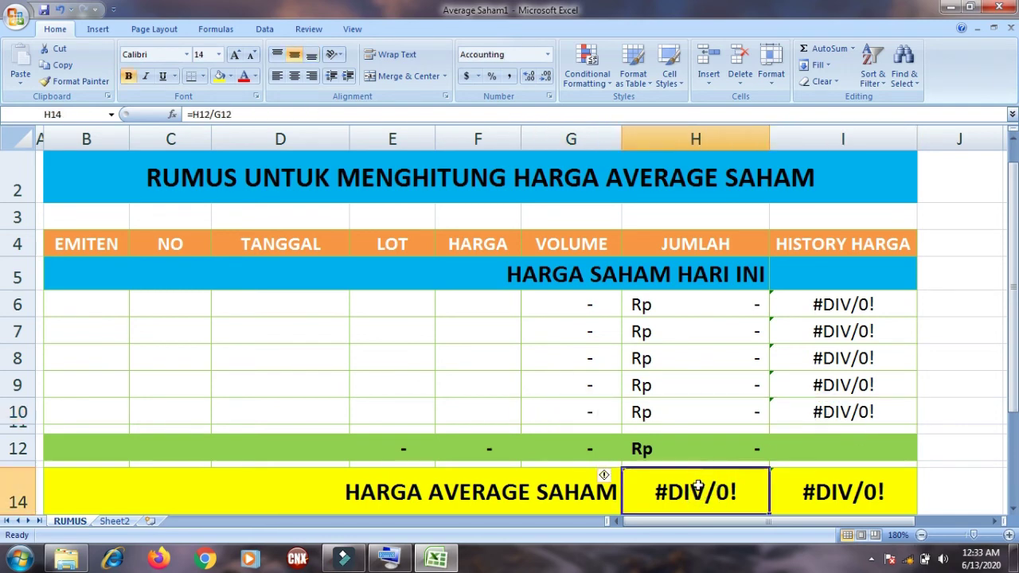
click(666, 411)
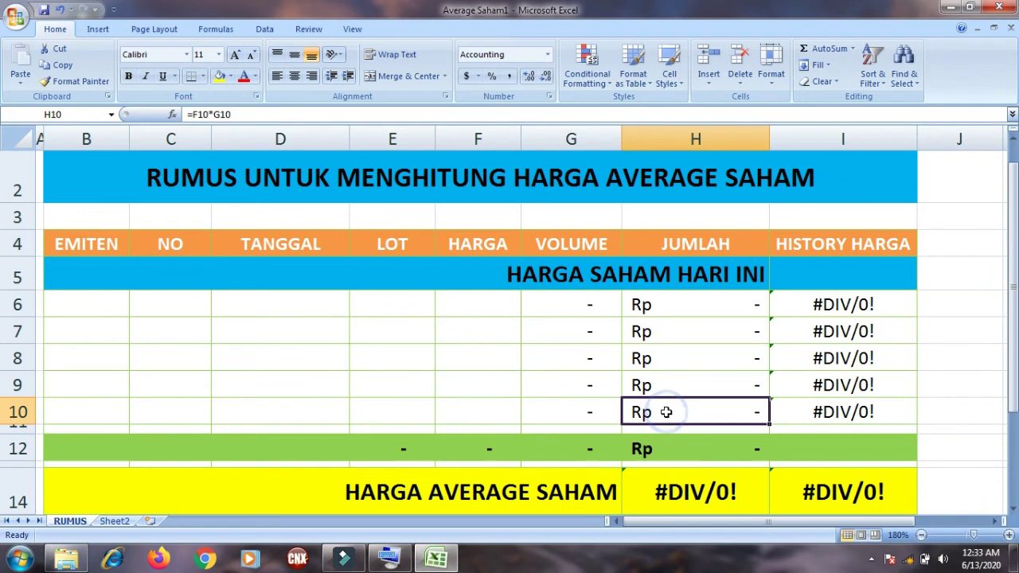
click(568, 412)
click(694, 490)
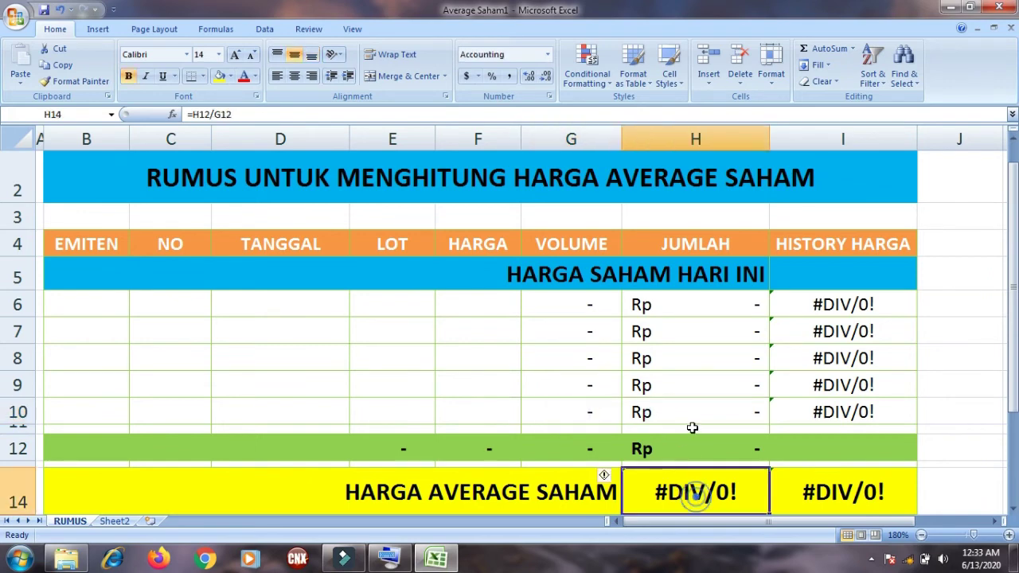
click(685, 411)
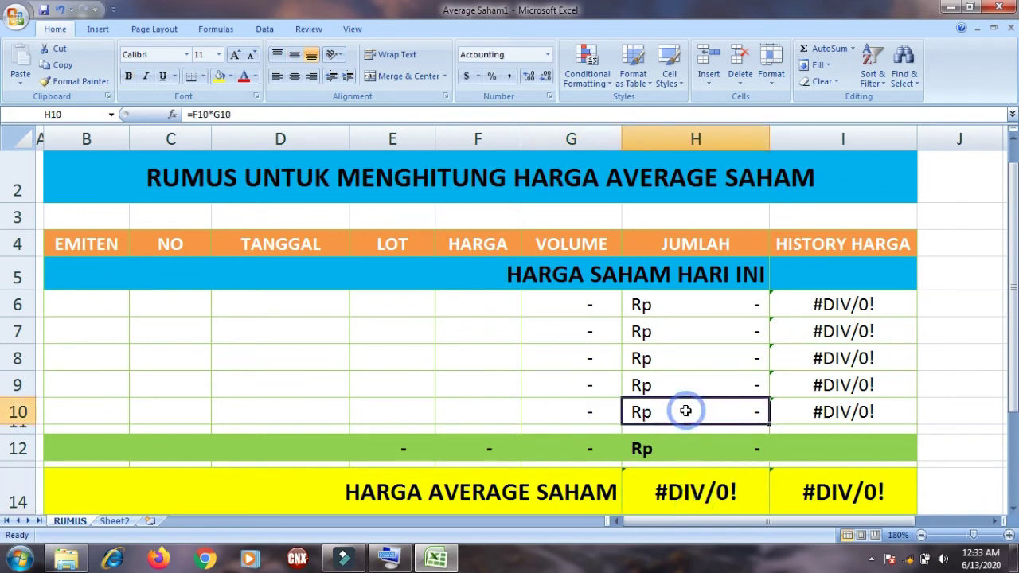
click(582, 410)
click(705, 497)
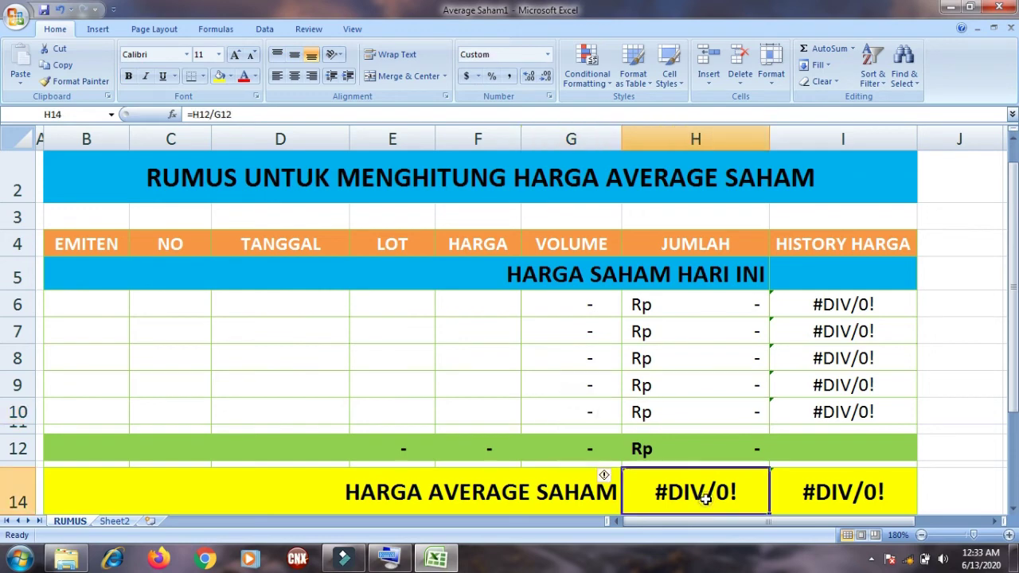
click(811, 415)
click(697, 484)
Examine the percentage gain formula in I14 and the current price and average price cells it references, then return to B6.
click(849, 494)
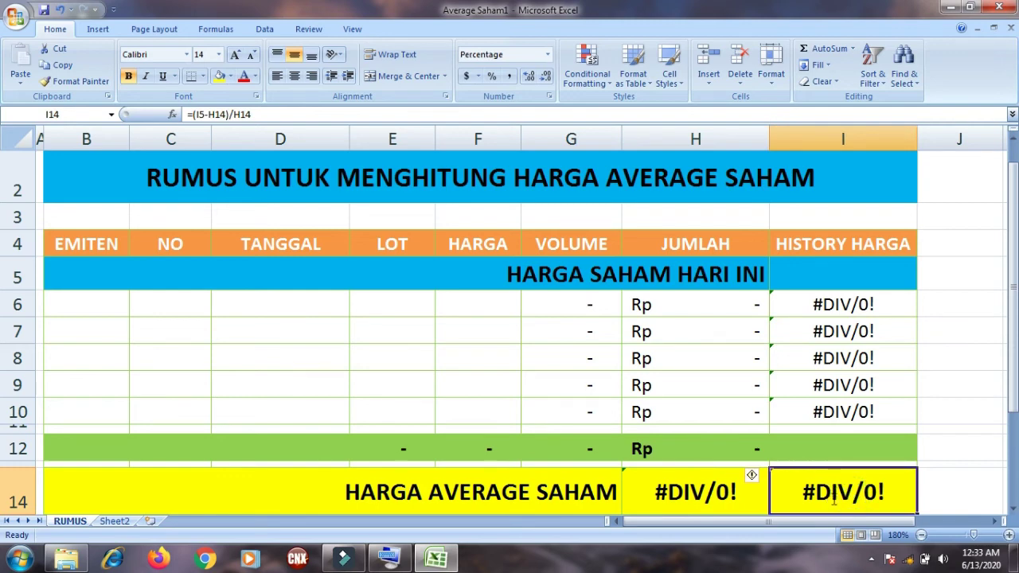
double_click(833, 498)
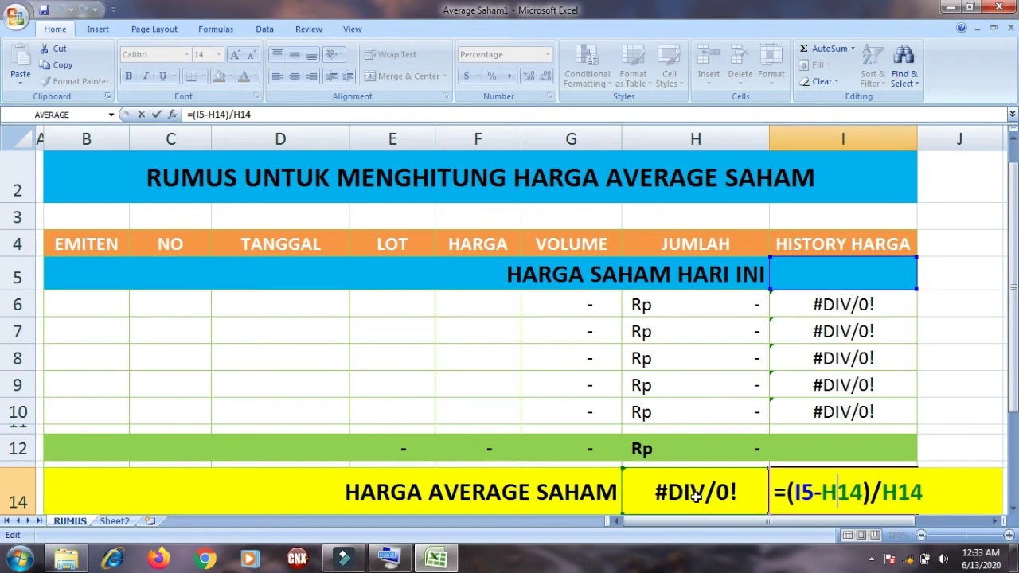
key(Return)
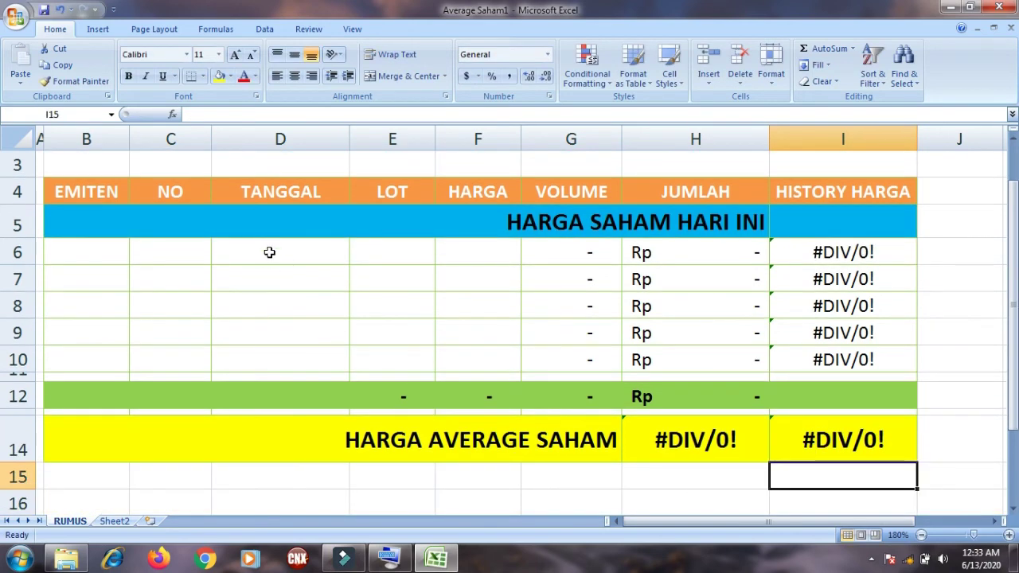
click(75, 254)
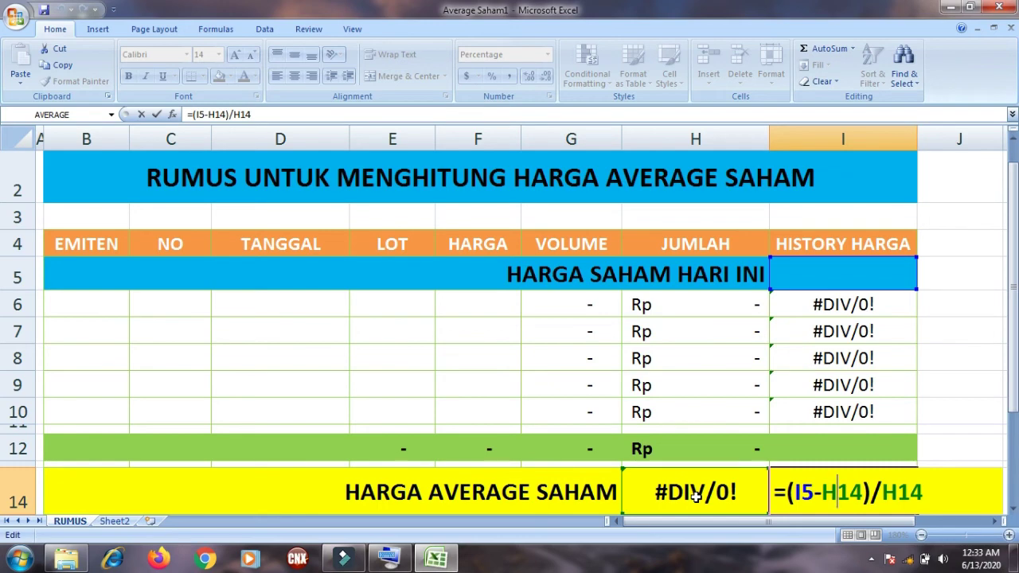
key(Return)
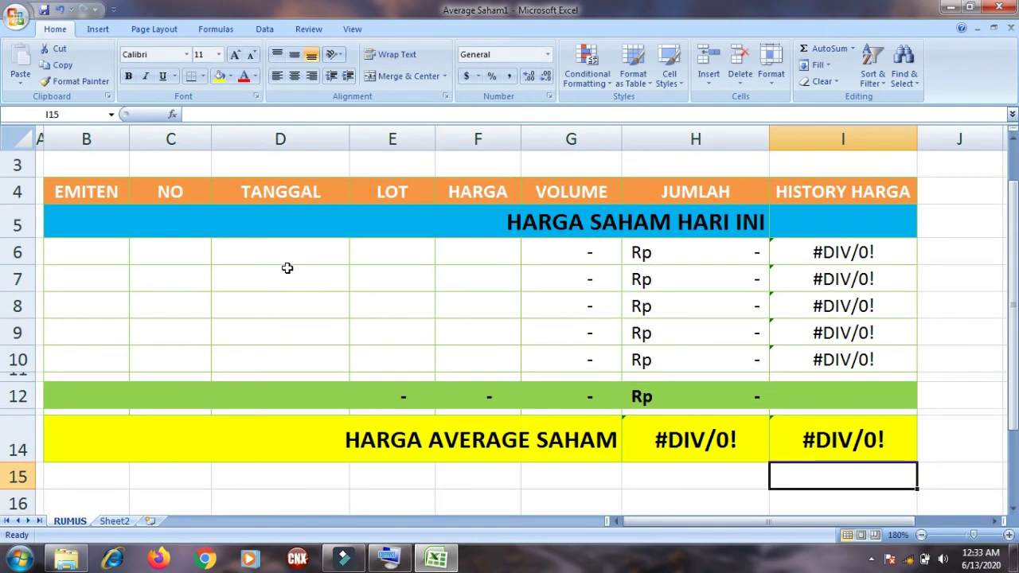
click(76, 255)
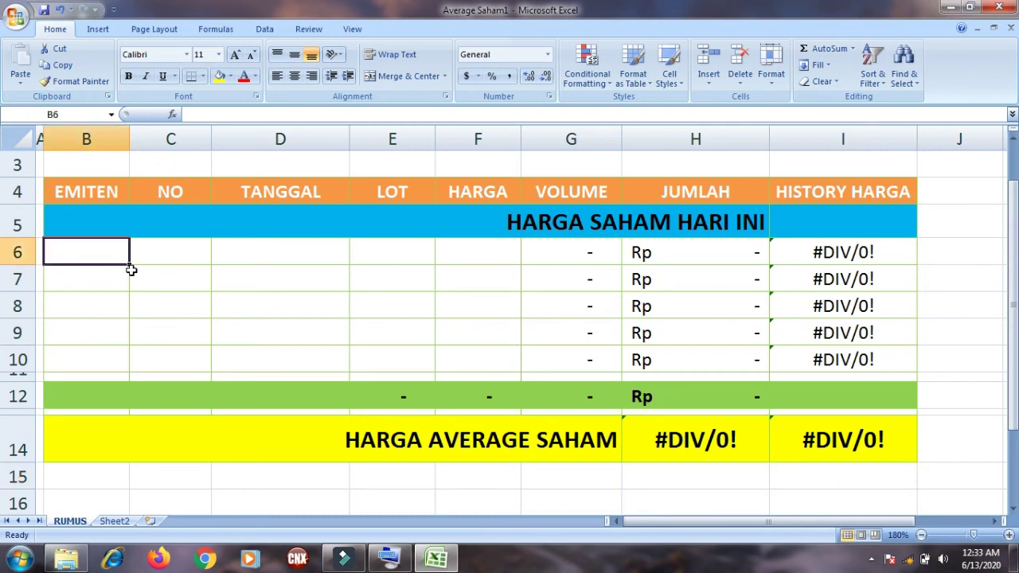
Fill row 6 with EMITEN BBRI, NO 1 and TANGGAL 07/04/20 stored as text.
text(BBR)
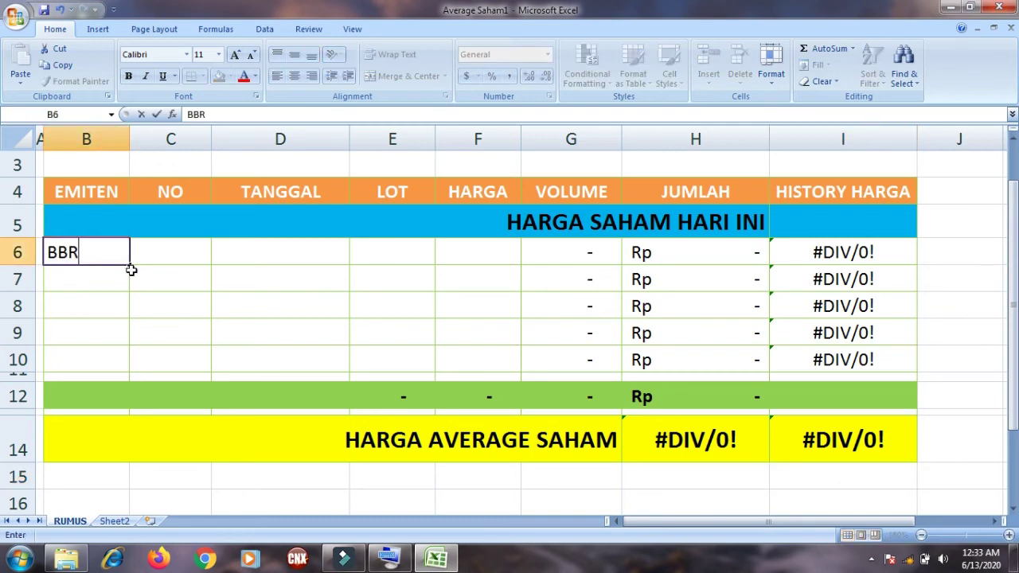
key(BackSpace)
text(RI)
key(Tab)
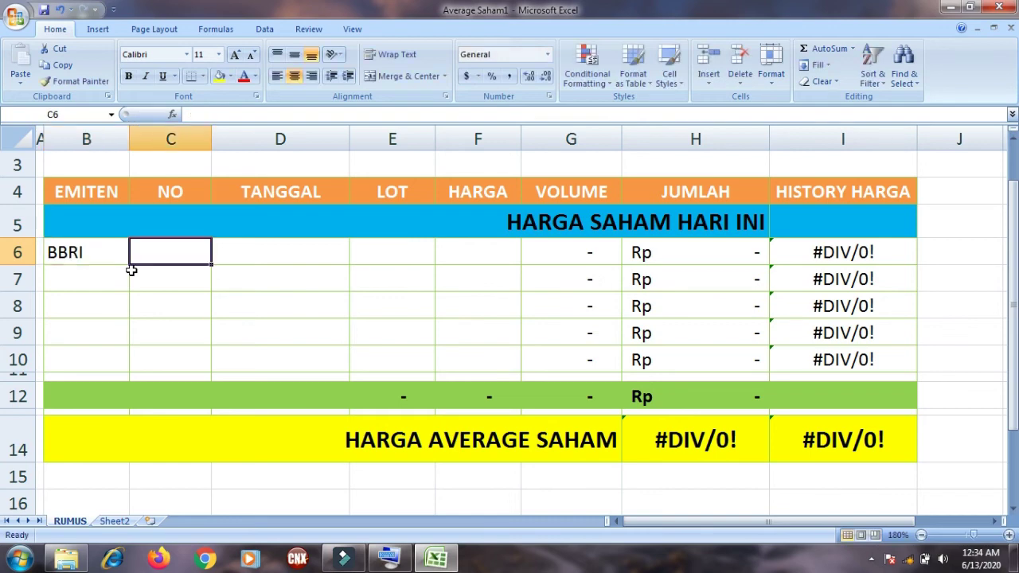
text(1)
key(Tab)
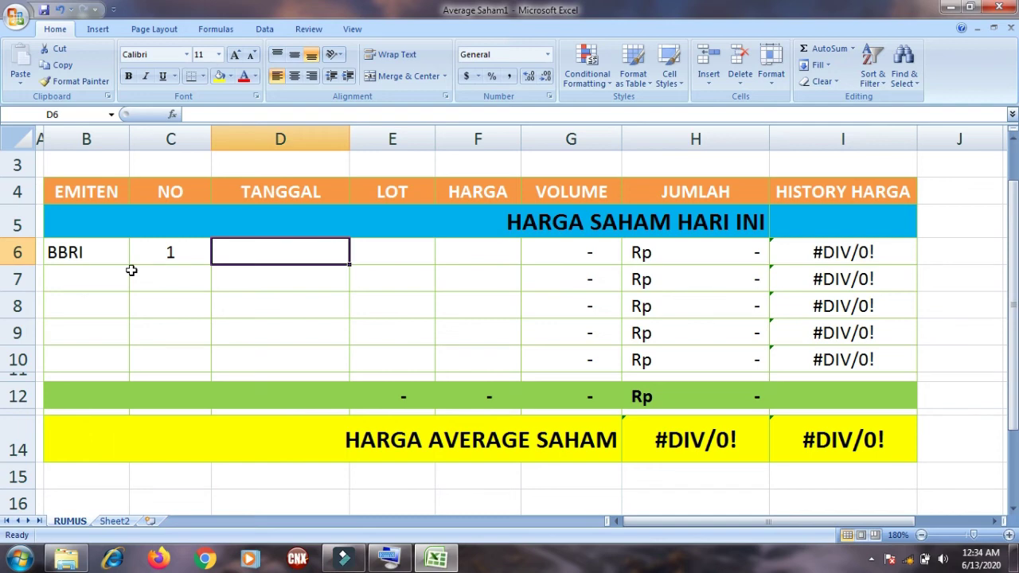
text('07/)
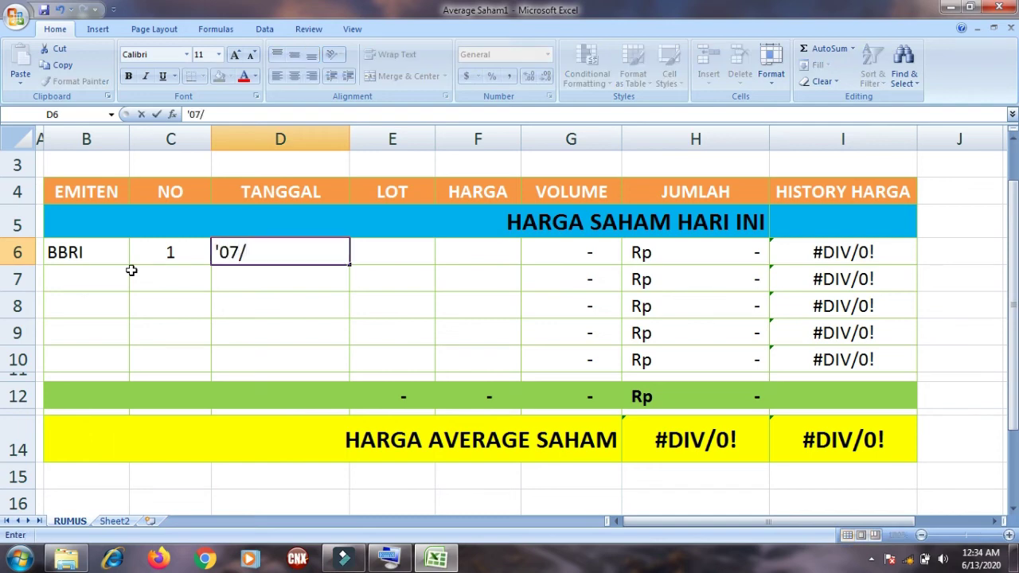
text(04/20)
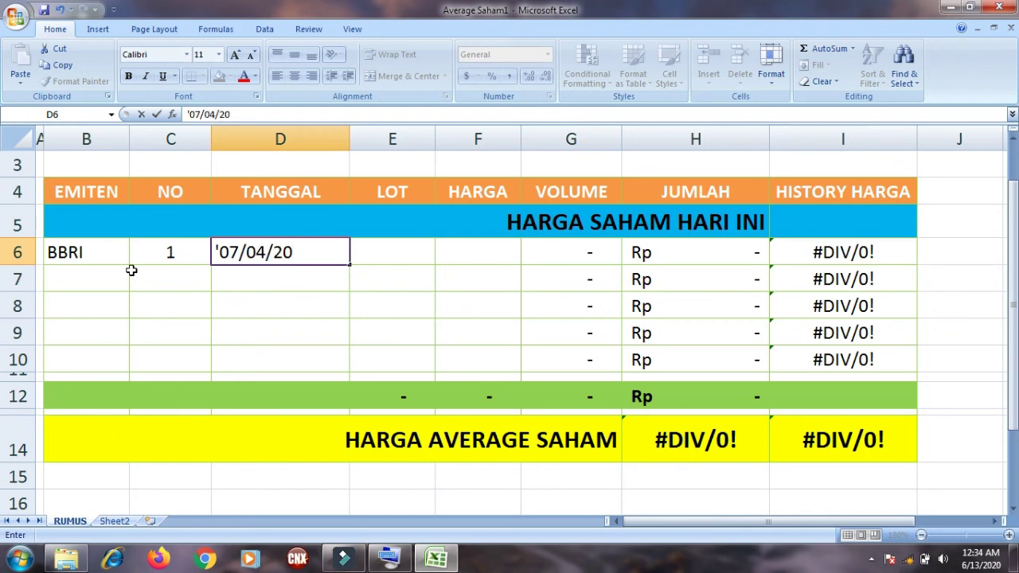
key(Tab)
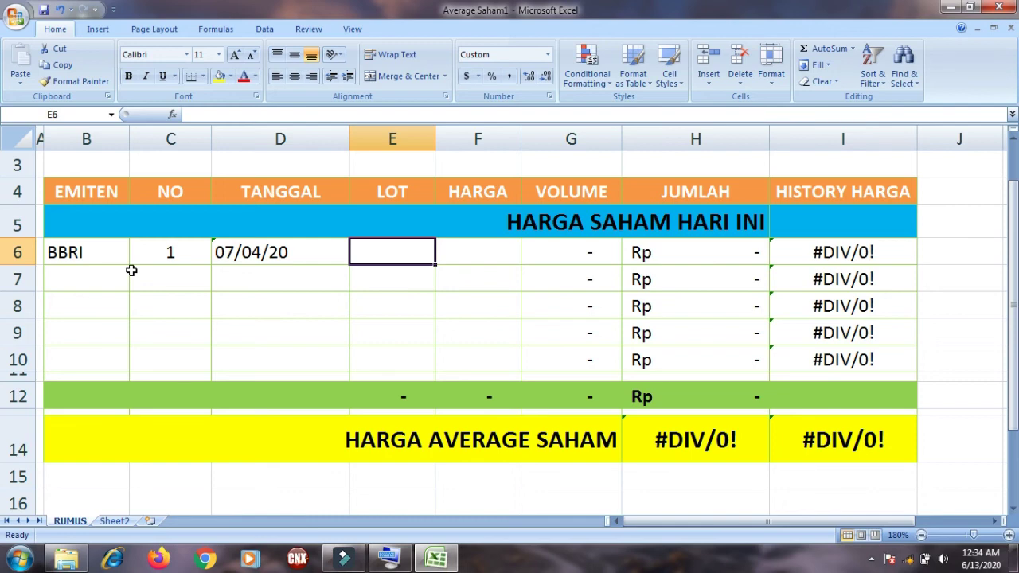
Enter a LOT of 10 and a HARGA of 3240 for the BBRI purchase in row 6.
text(10)
key(Tab)
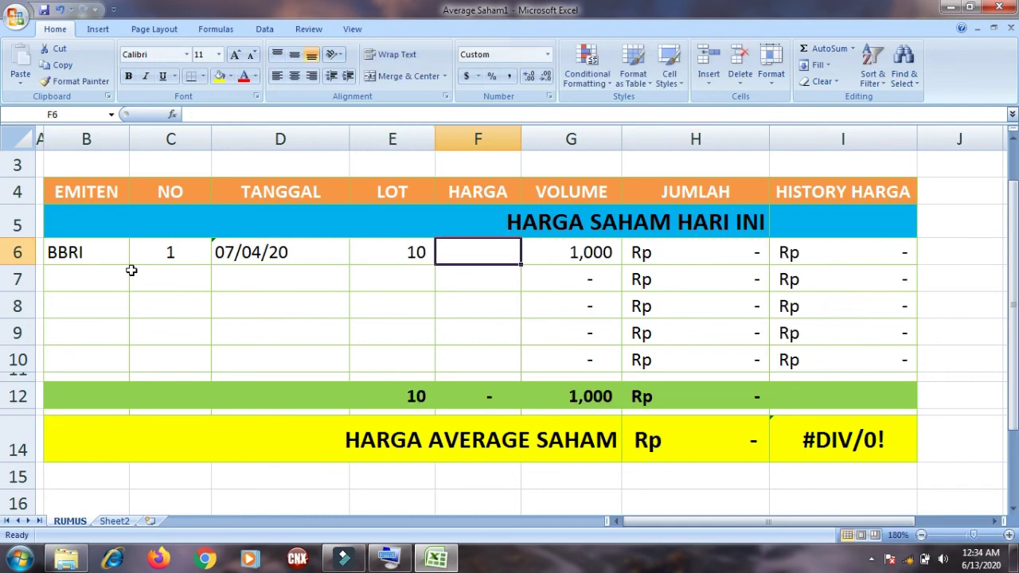
text(3240)
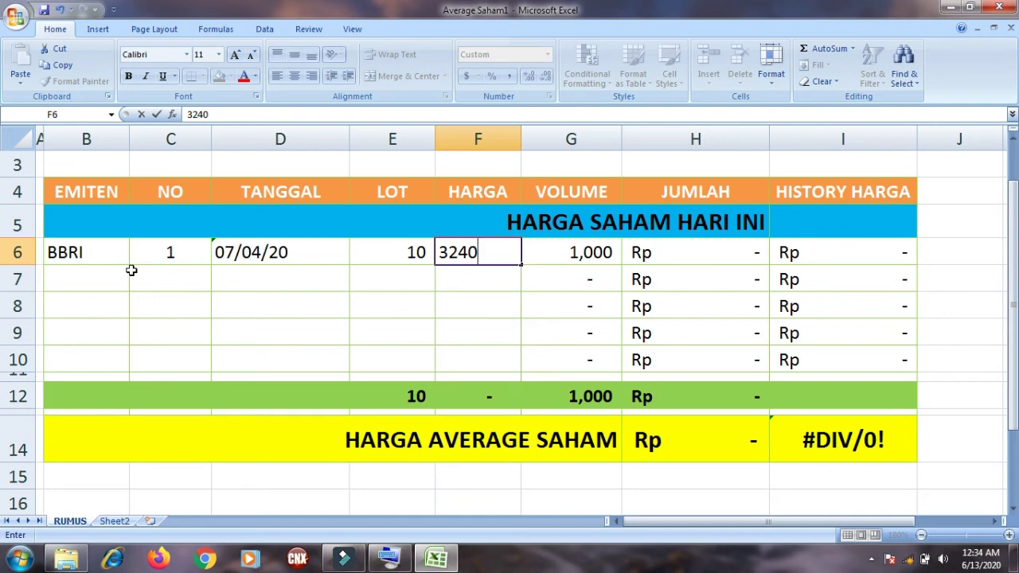
key(Return)
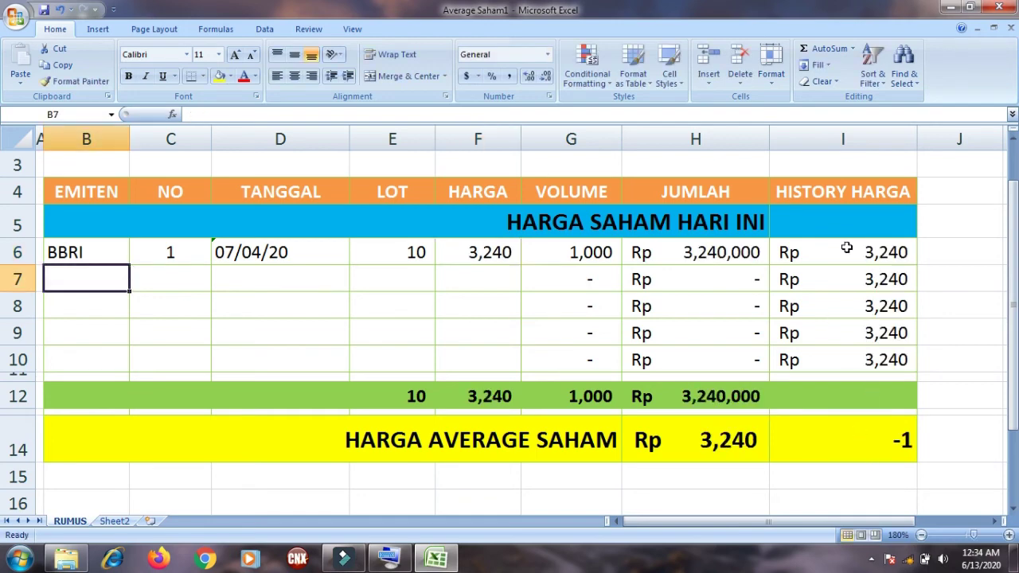
Set today's share price (HARGA SAHAM HARI INI) in I5 to 3030.
click(833, 223)
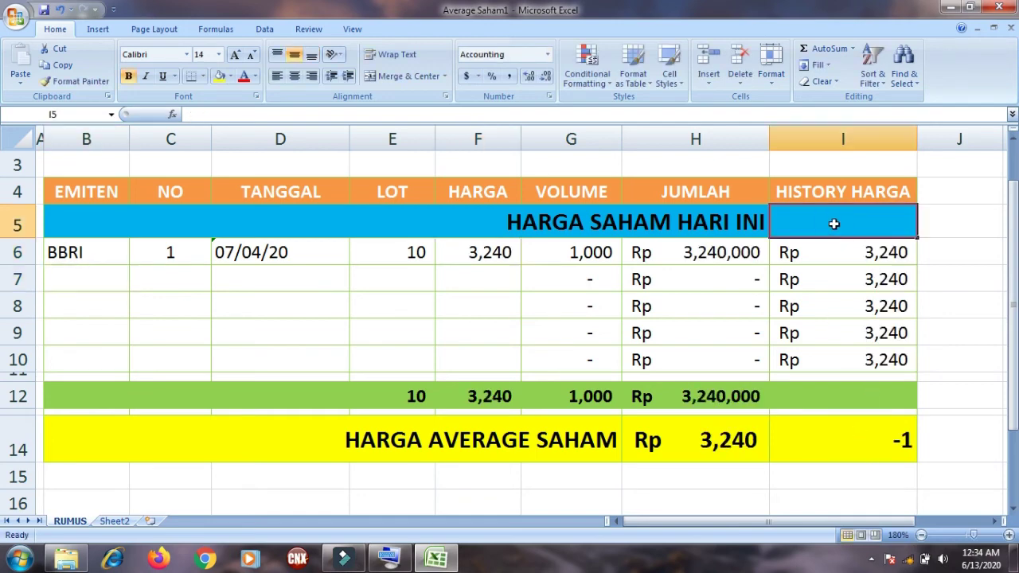
text(3030)
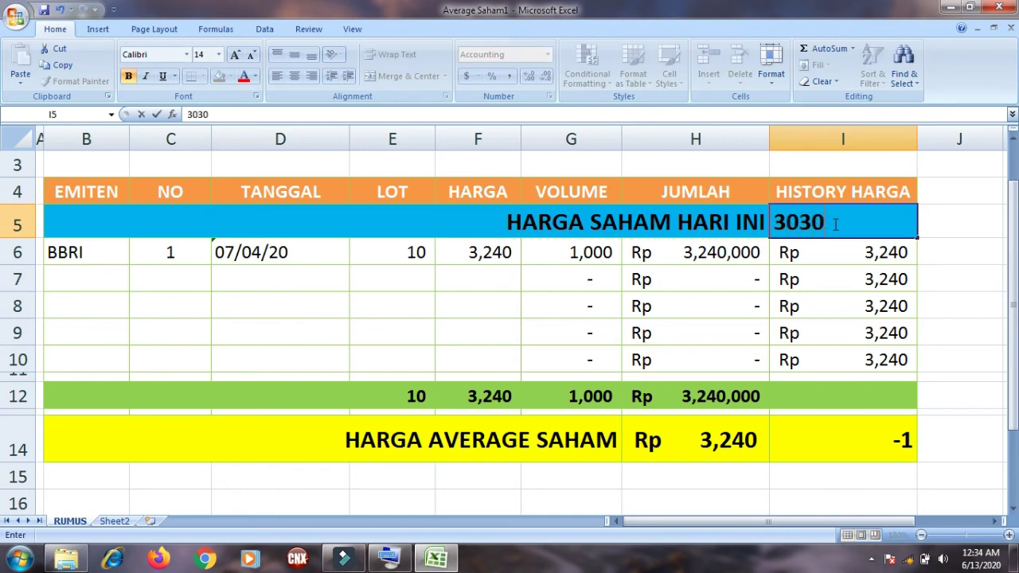
key(Return)
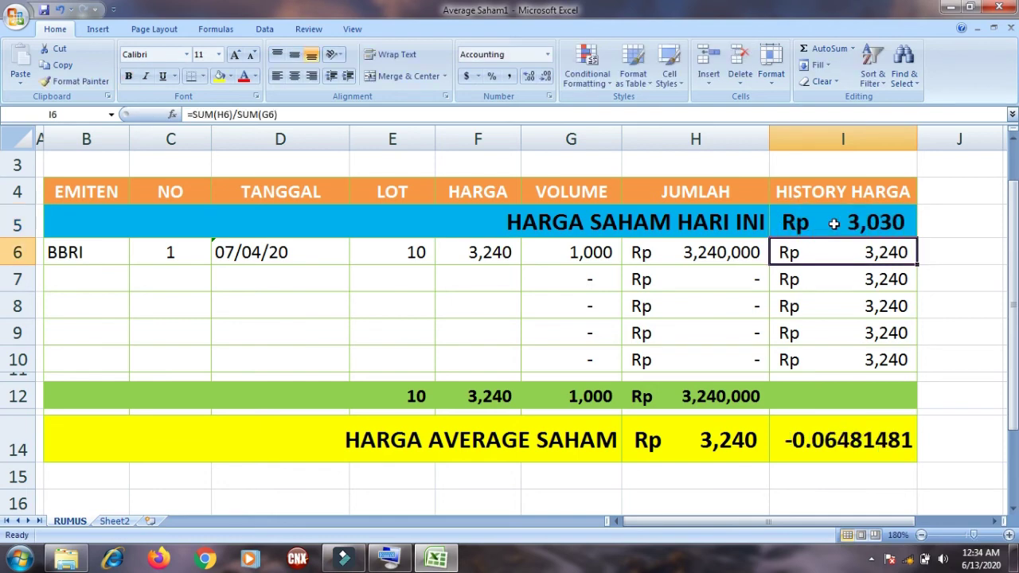
Format the gain result in I14 as a percentage with two decimal places.
click(853, 446)
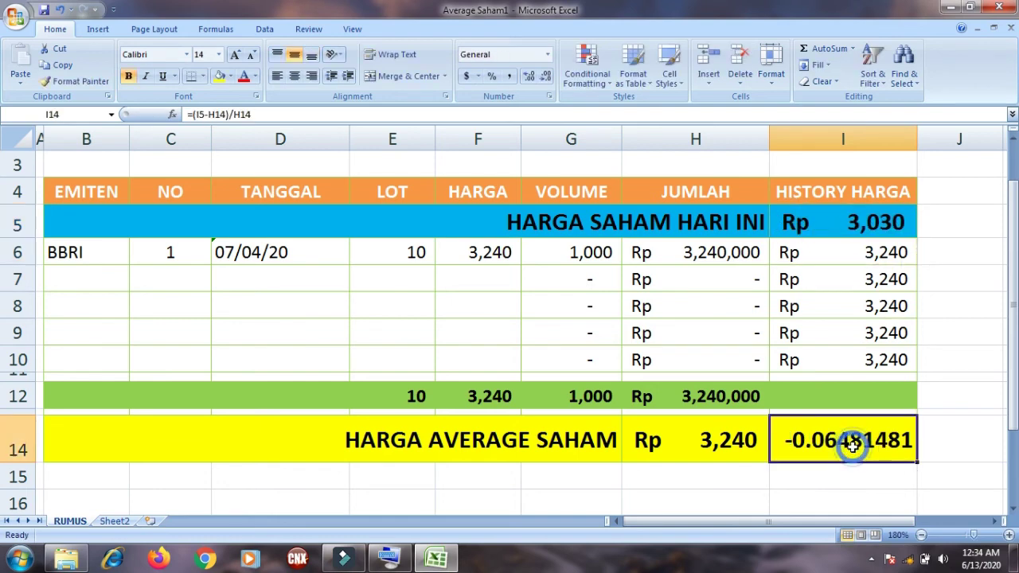
click(492, 77)
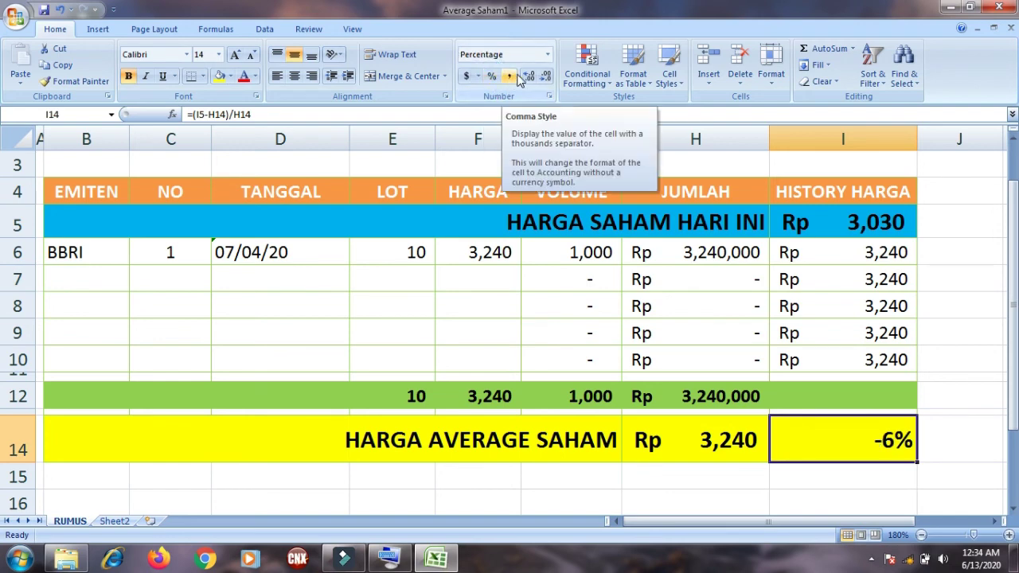
click(528, 77)
click(529, 76)
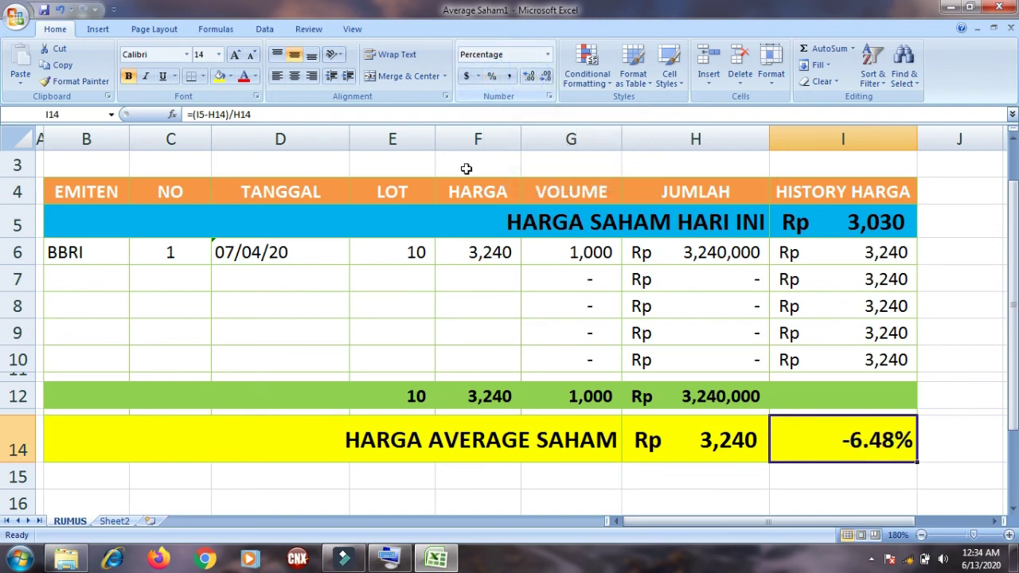
Examine the percentage gain in I14 against today's share price in I5 and the empty second purchase row.
click(545, 297)
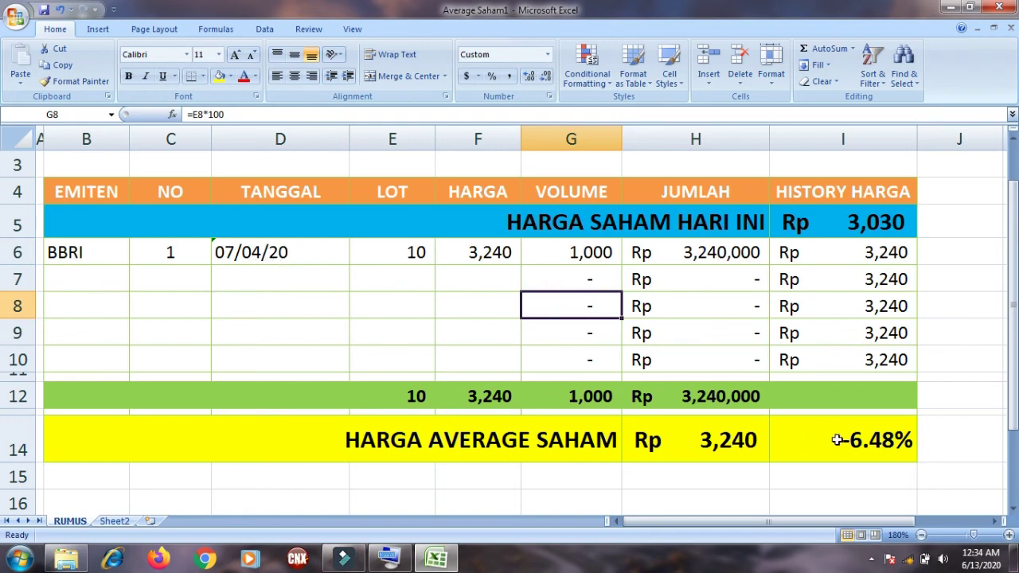
click(811, 452)
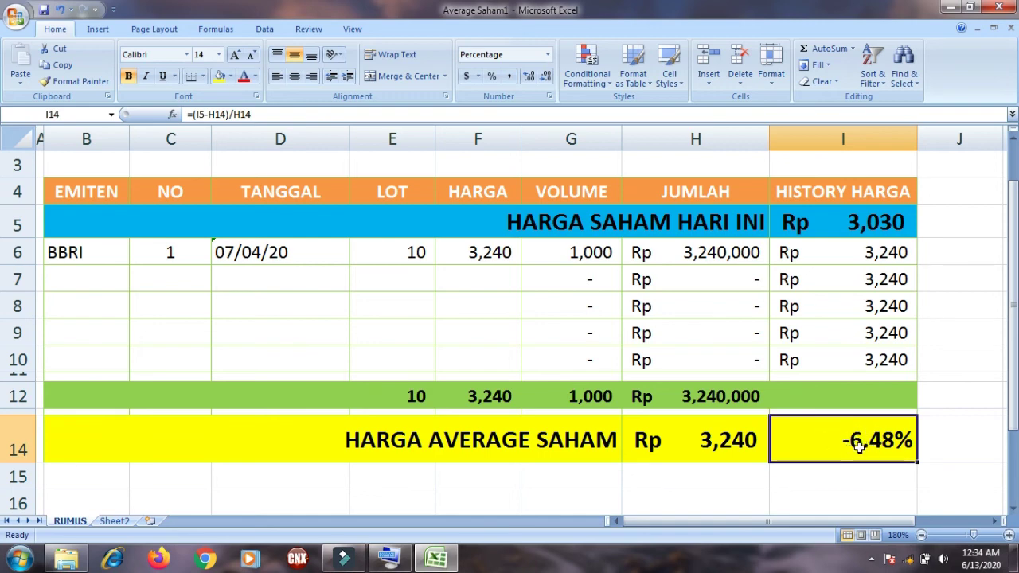
click(711, 274)
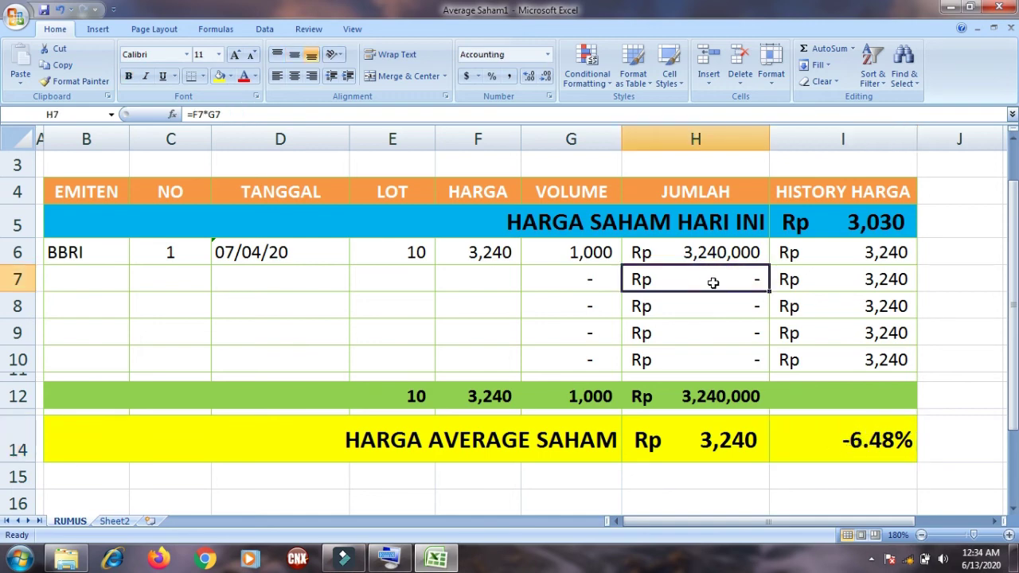
click(391, 274)
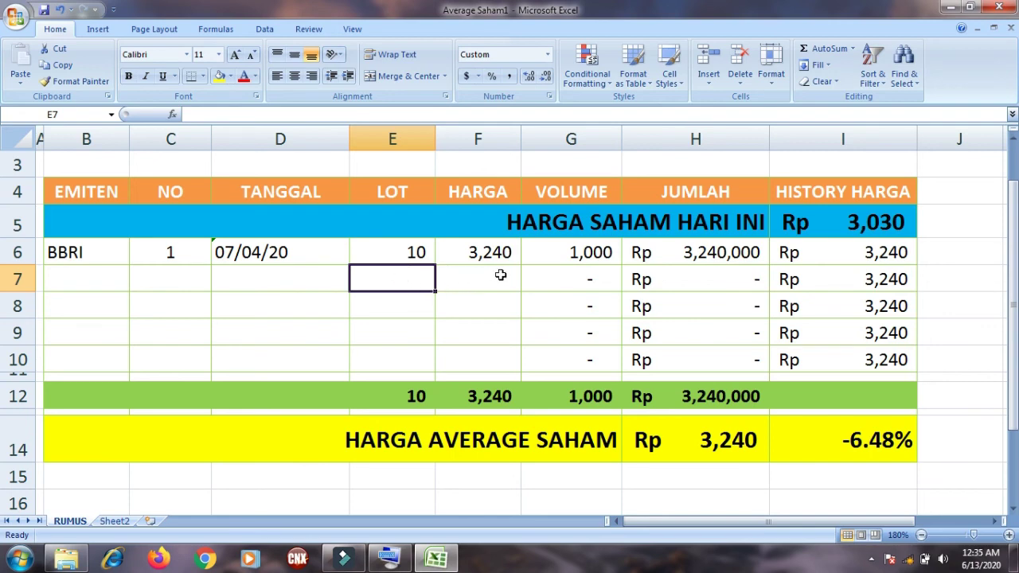
click(869, 444)
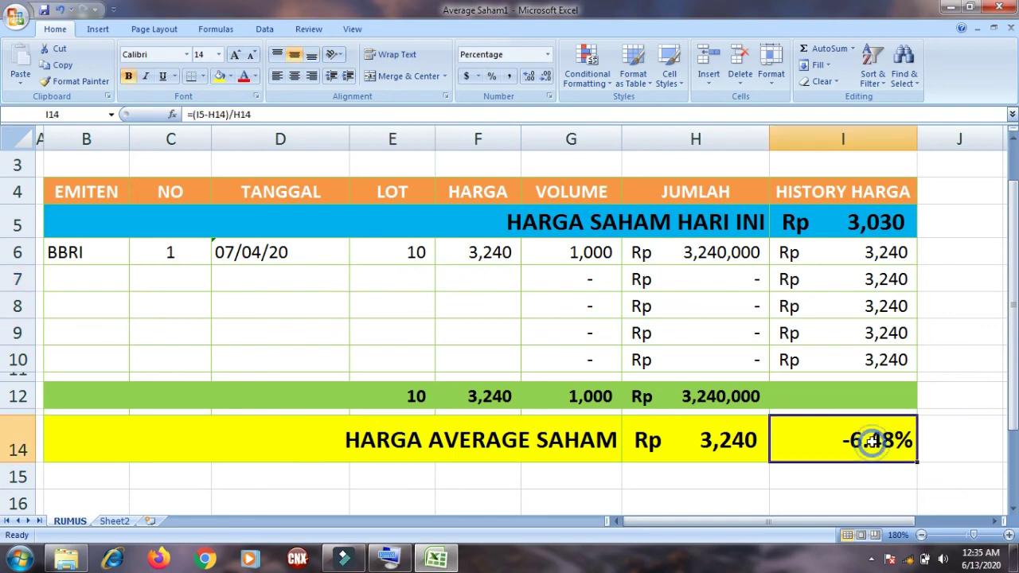
click(861, 222)
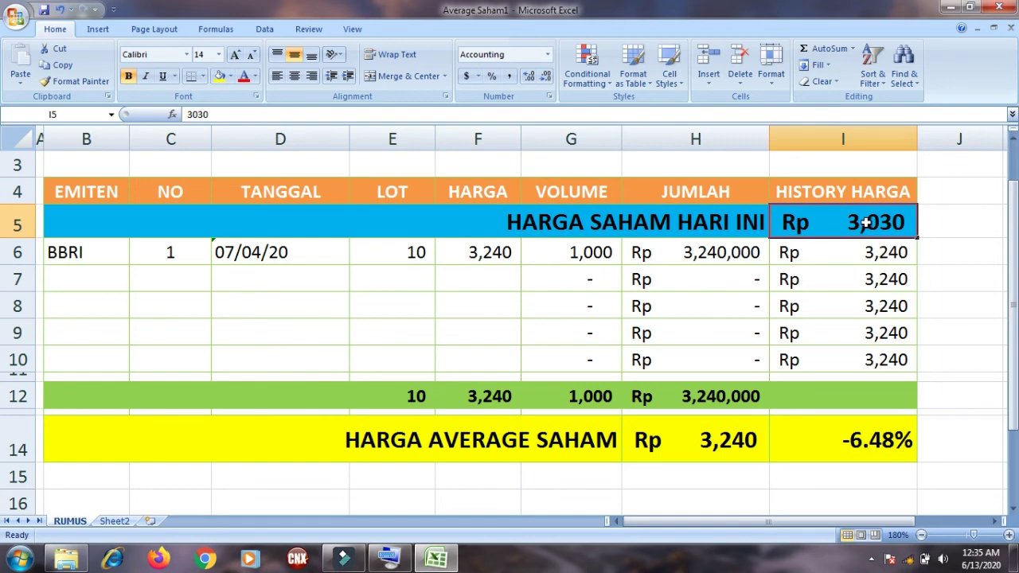
click(861, 443)
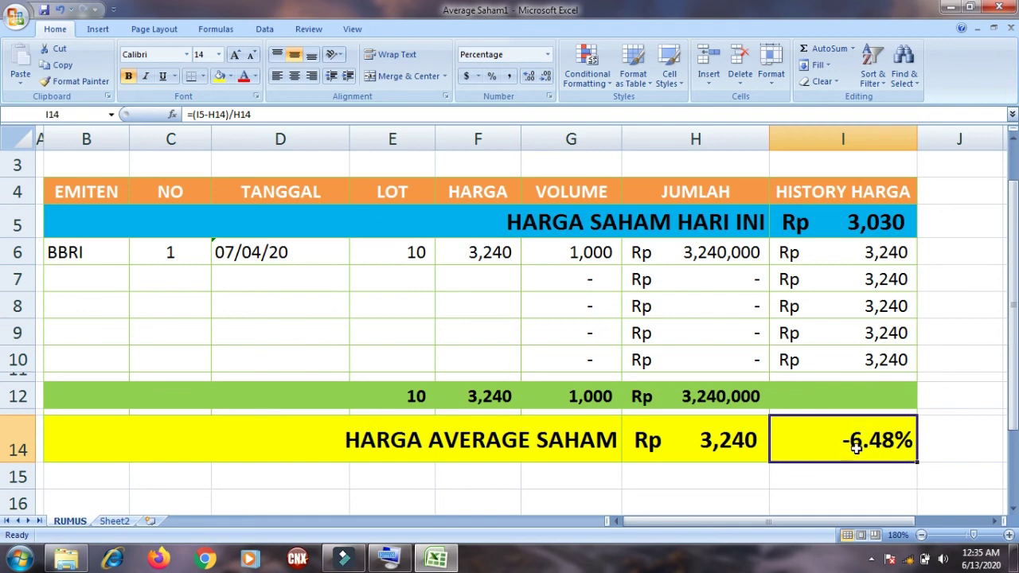
Fill row 7 with EMITEN BBRI, NO 2 and TANGGAL 13/06/20 stored as text.
click(78, 279)
text(BBRI)
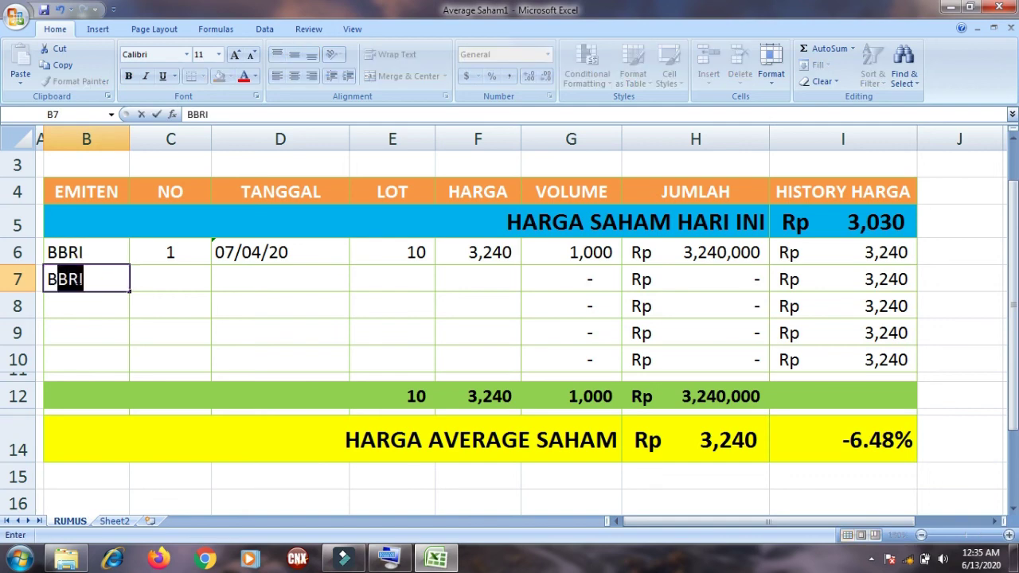
key(Tab)
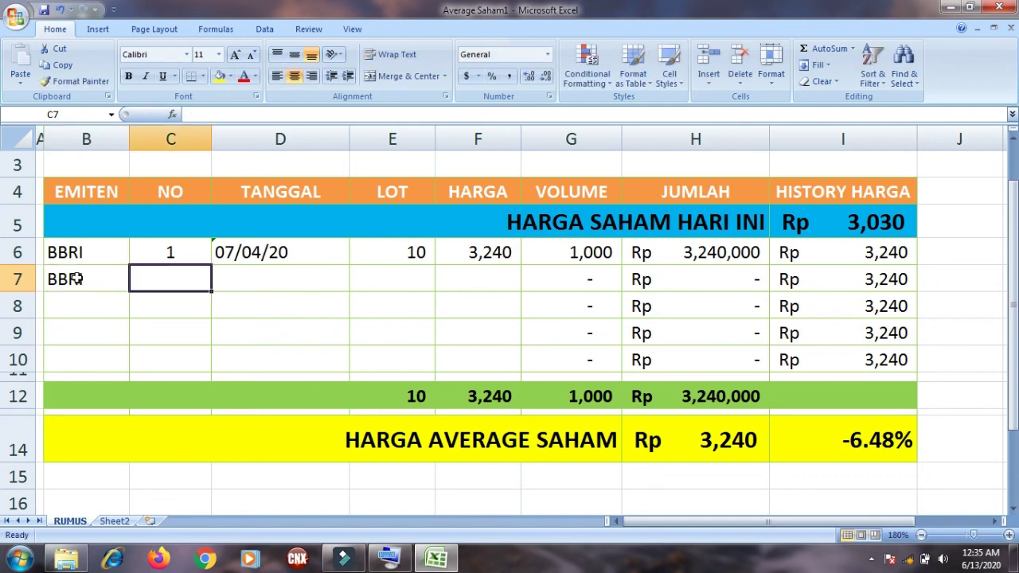
text(2)
key(Tab)
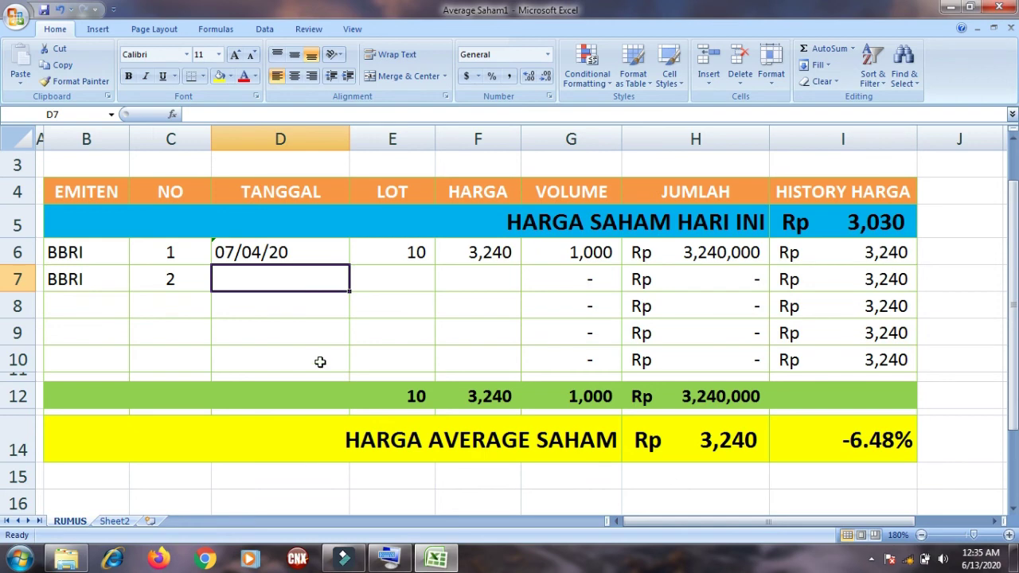
text(1)
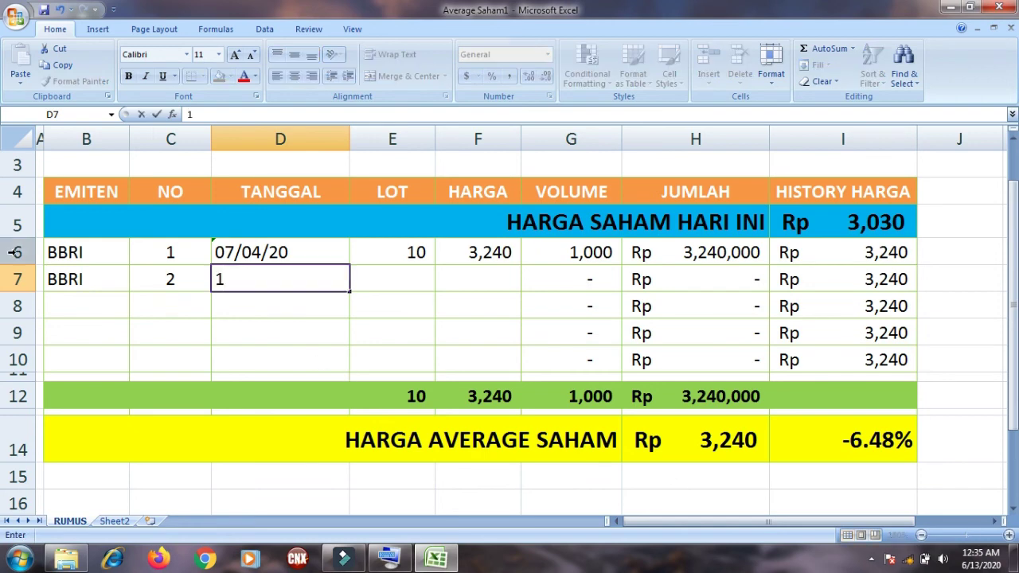
key(BackSpace)
text('13/06)
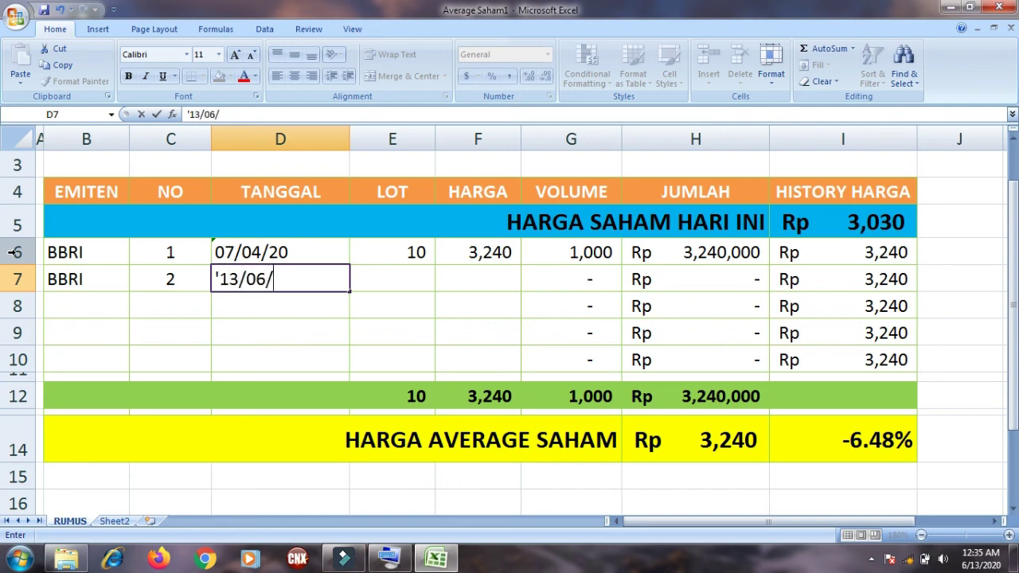
text(/20)
key(Tab)
Enter a LOT of 10 and a HARGA of 3030 in row 7, and check the percentage gain in I14.
text(1)
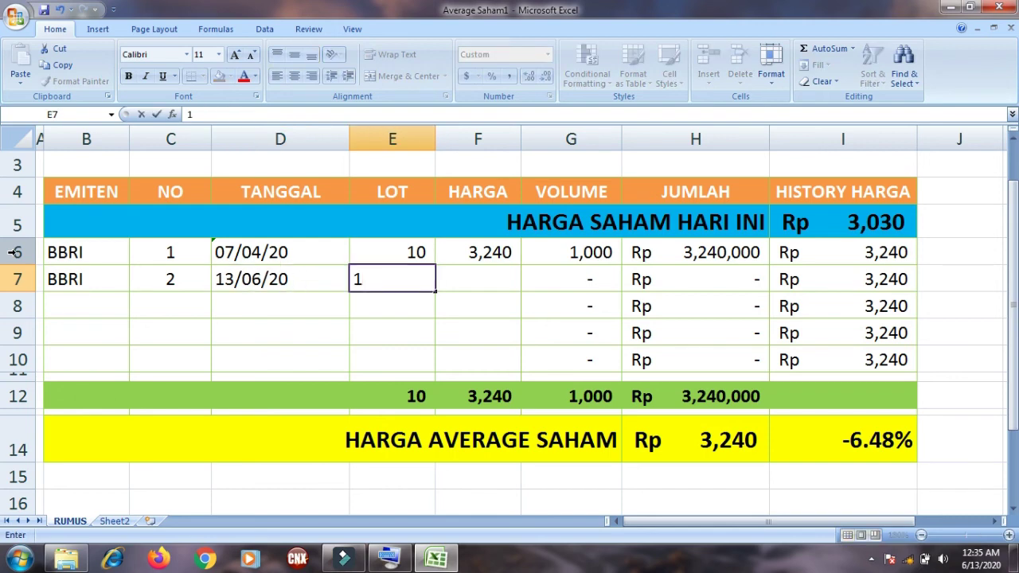
text(0)
key(Tab)
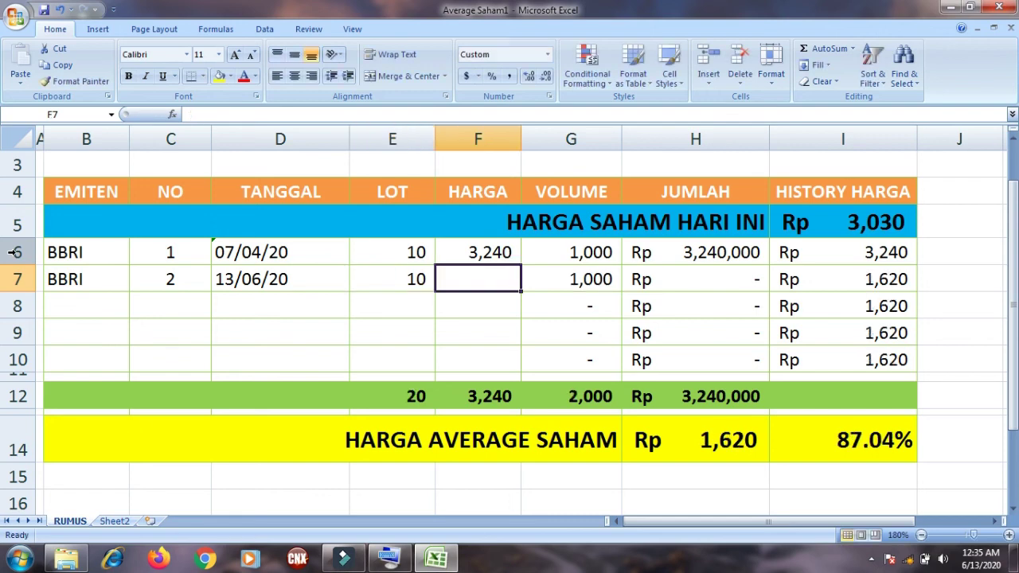
text(3)
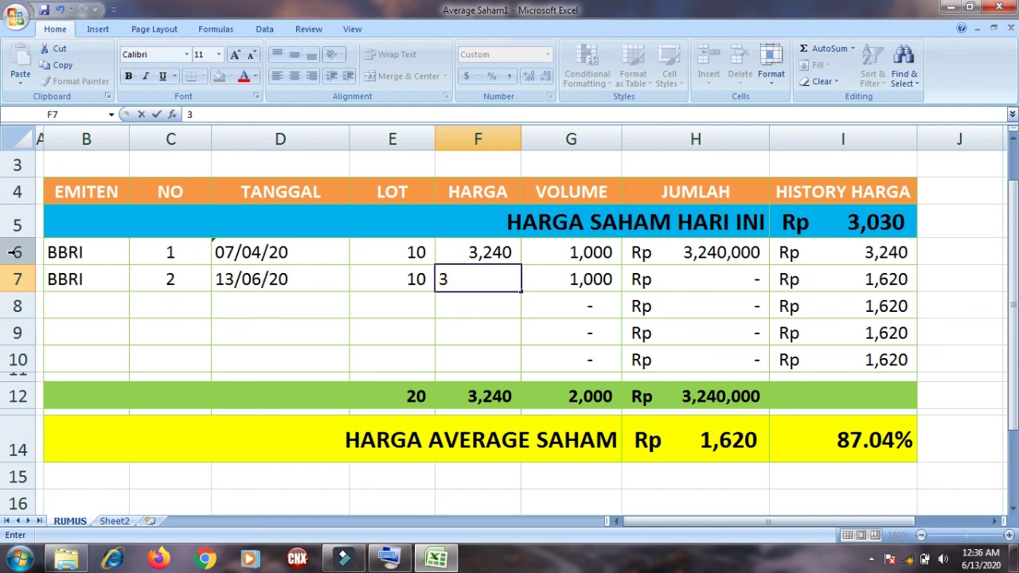
text(030)
key(Return)
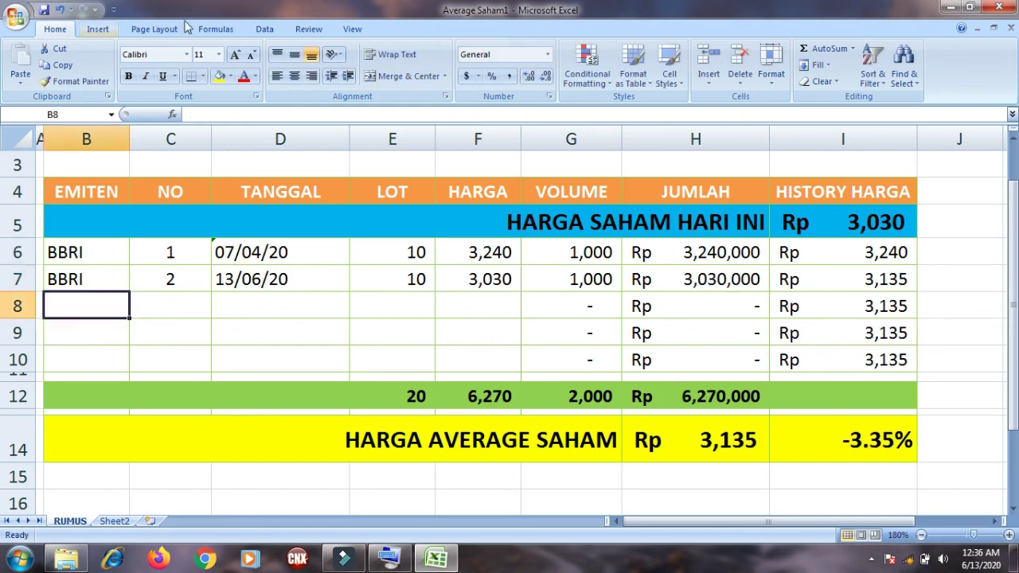
click(478, 282)
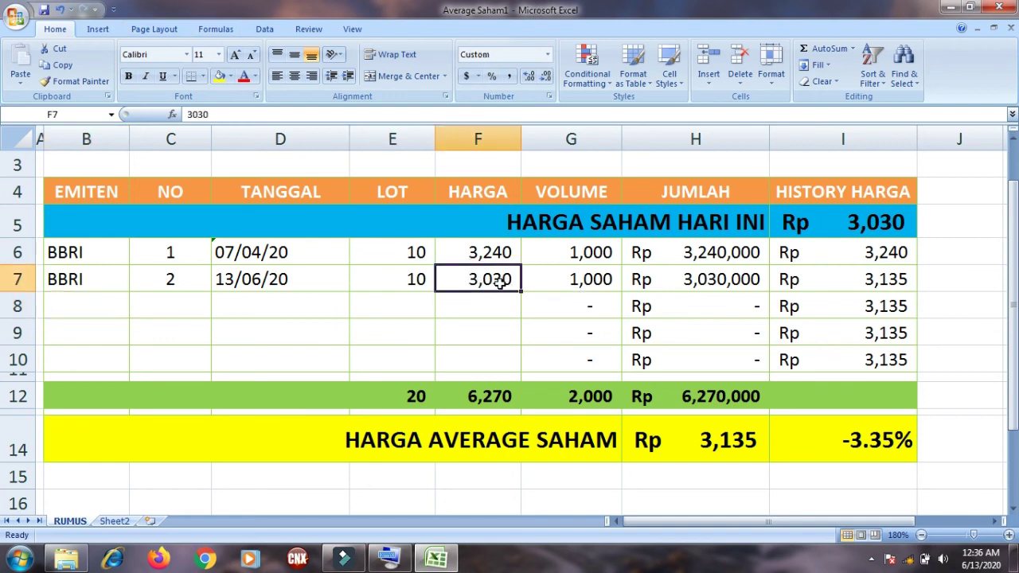
click(860, 441)
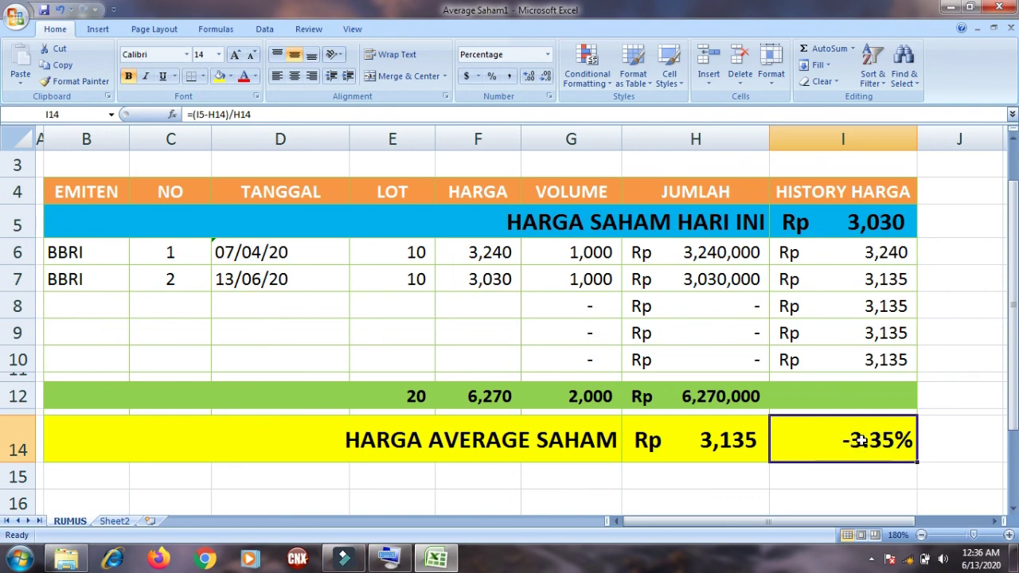
Clear the HARGA and LOT values of the second BBRI purchase in F7 and E7.
click(681, 341)
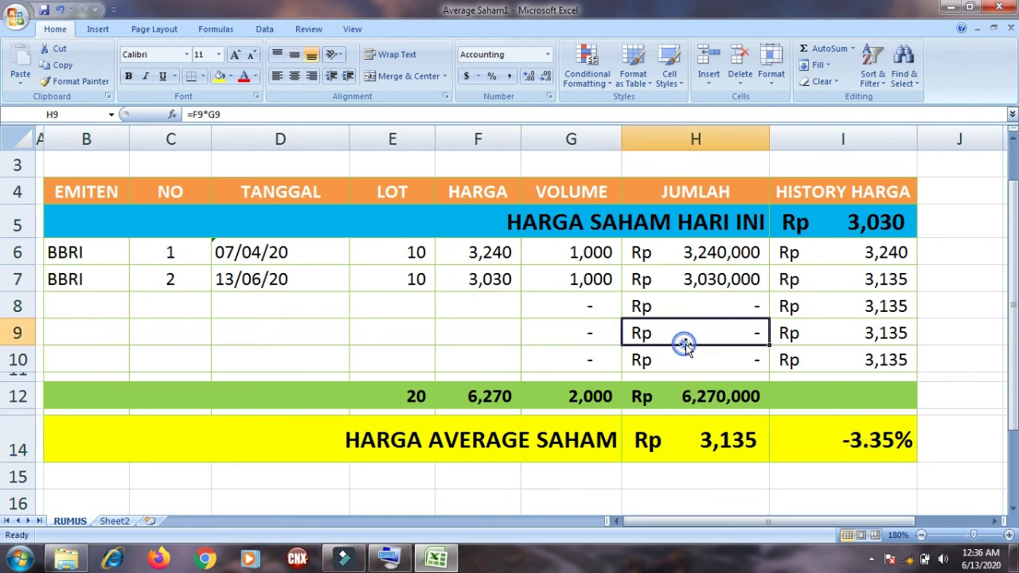
key(Up)
key(Up)
key(Left)
key(Left)
key(Delete)
key(Left)
key(Delete)
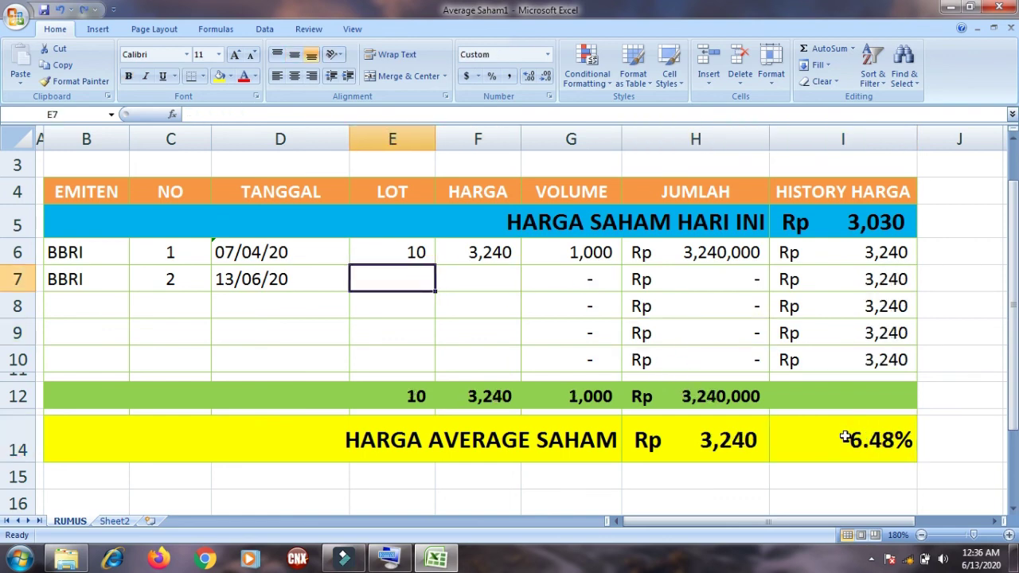
Enter a LOT of 10 and a HARGA of 3030 for the second BBRI purchase in row 7, and check its JUMLAH.
click(845, 434)
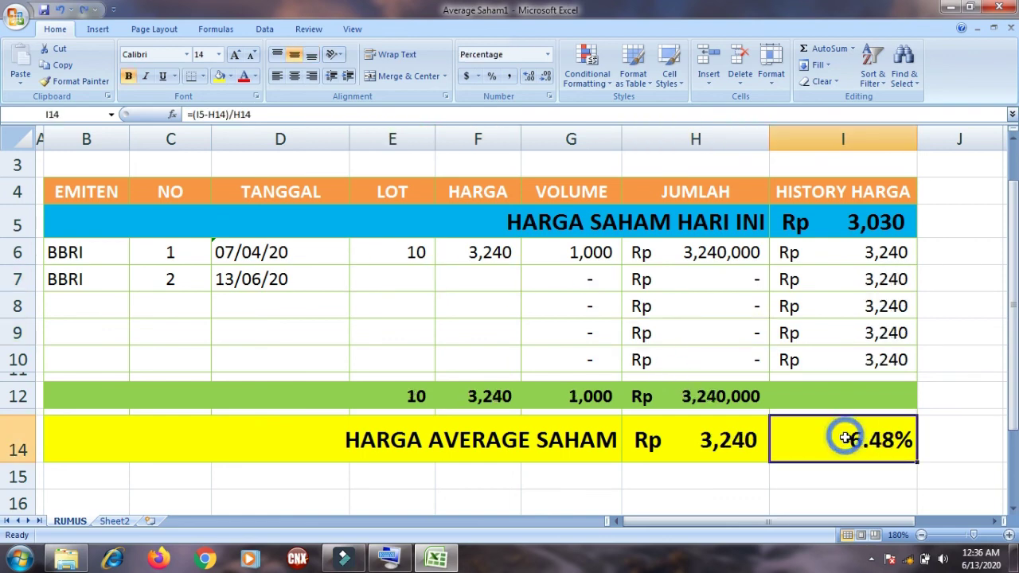
click(404, 274)
text(10)
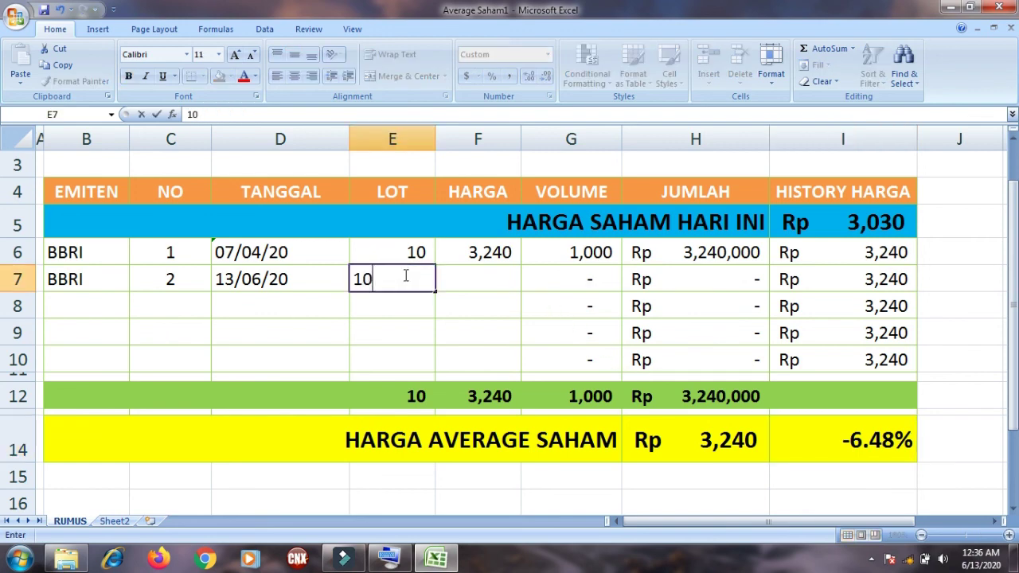
key(Tab)
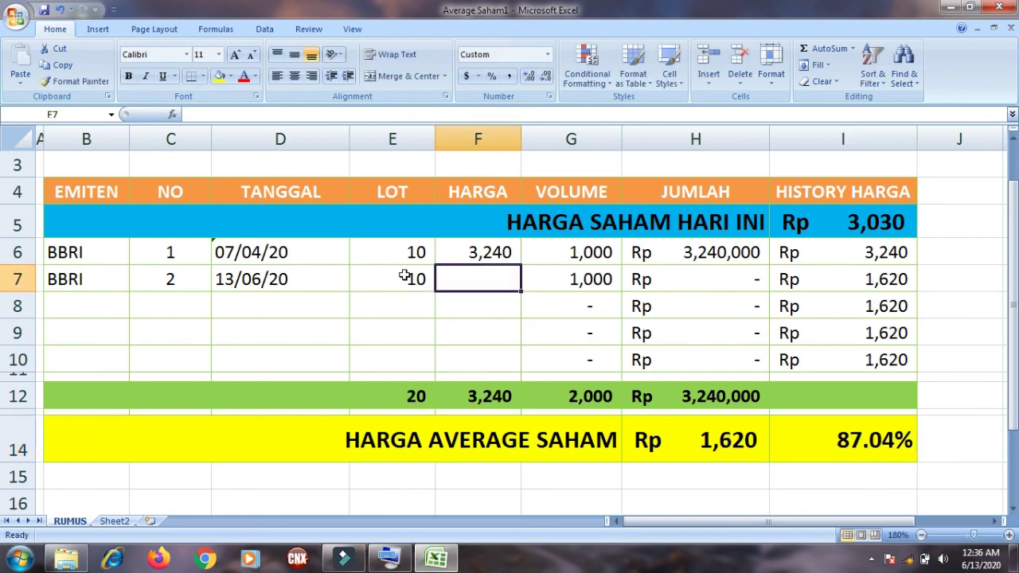
text(3030)
key(Return)
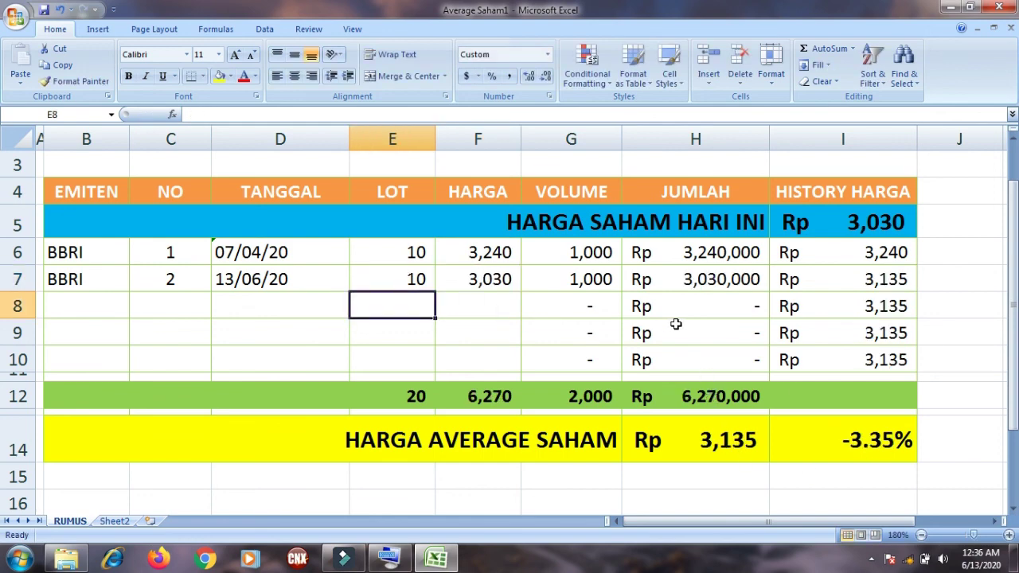
click(673, 279)
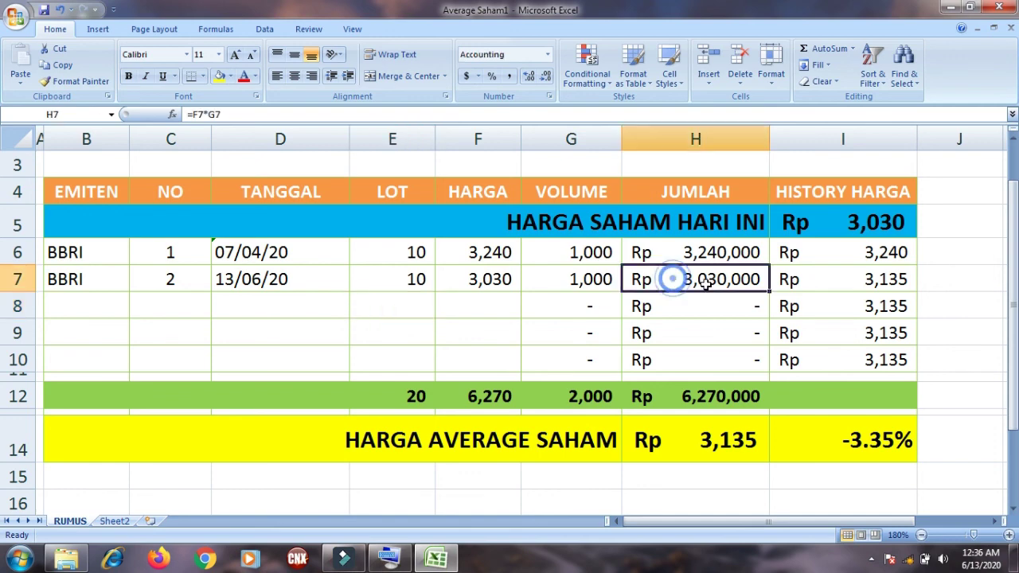
Test the second BBRI purchase with LOT values of 20, 30 and 40 in E7.
click(396, 280)
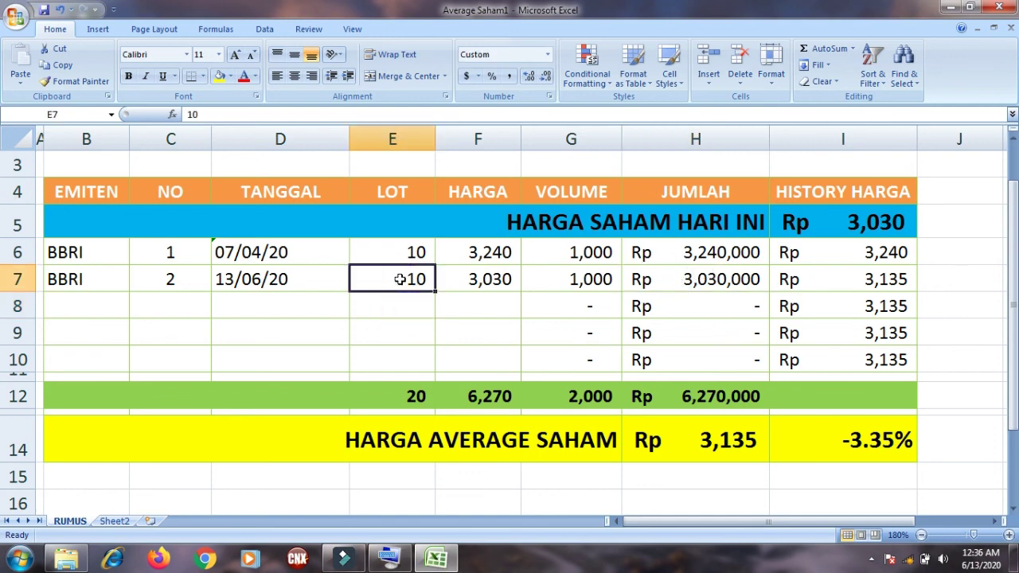
text(20)
key(Return)
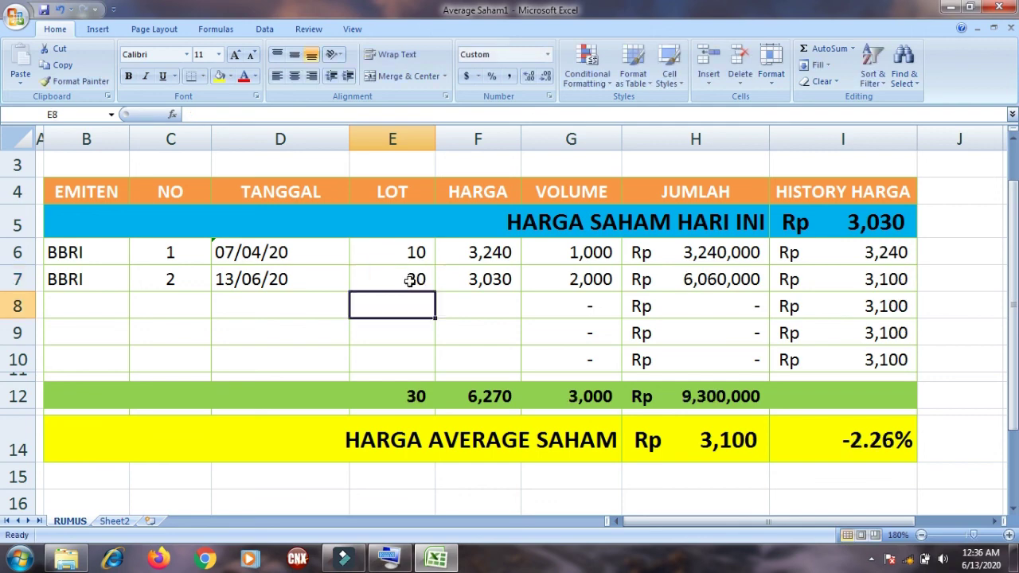
click(407, 273)
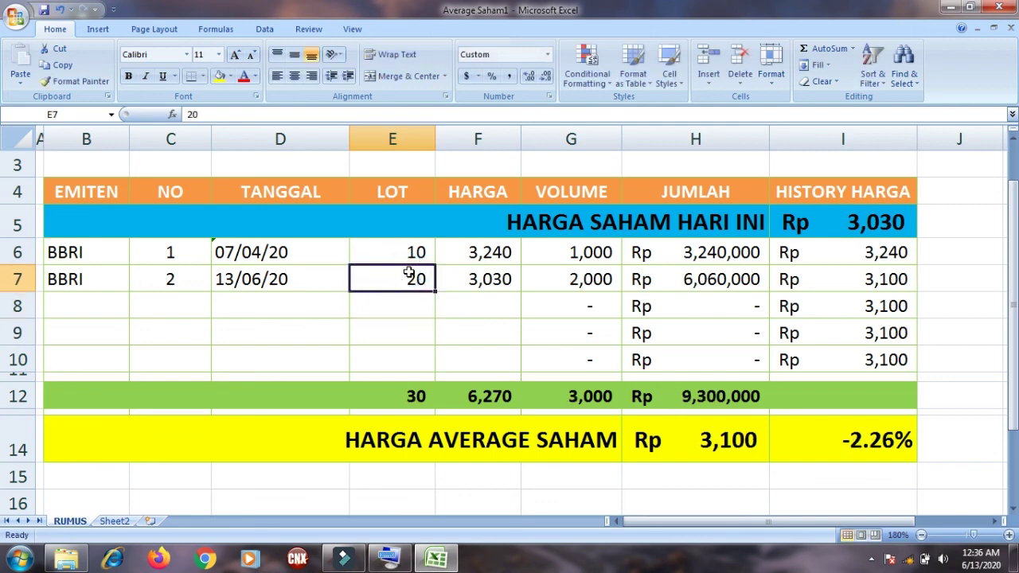
text(30)
key(Return)
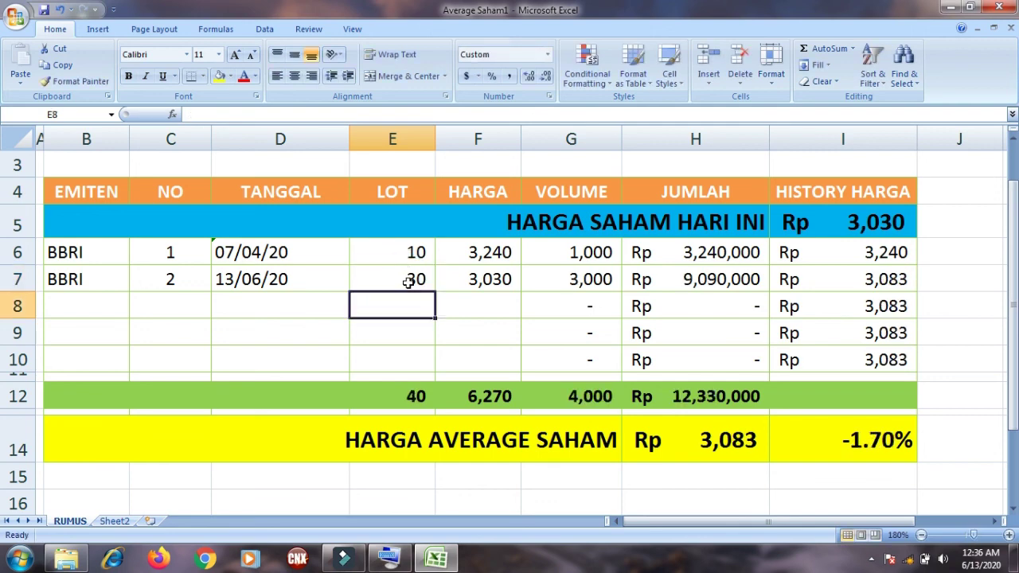
click(408, 280)
text(40)
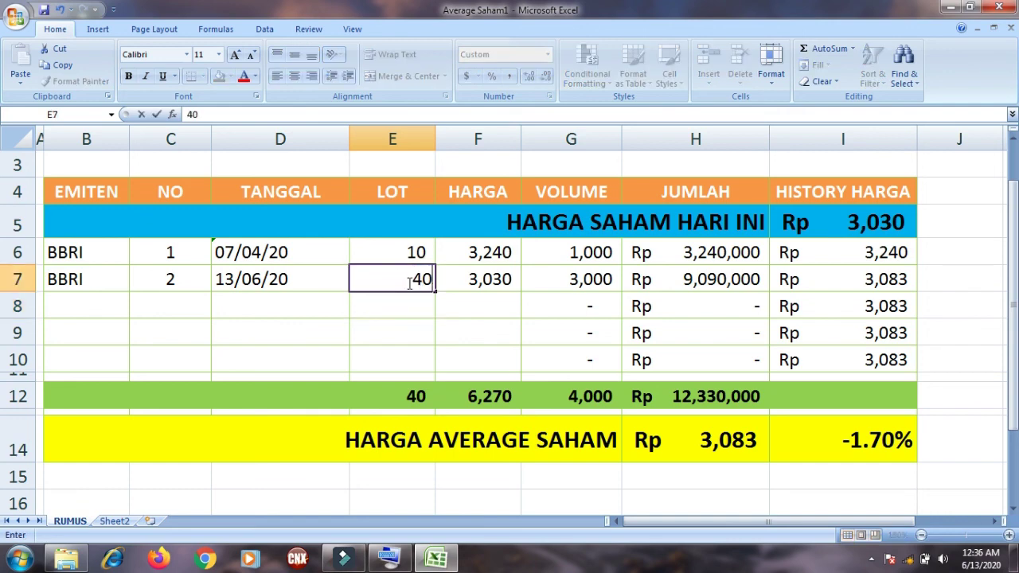
key(Return)
Test the second BBRI purchase with larger LOT values of 50, 100 and 150 in E7.
click(406, 276)
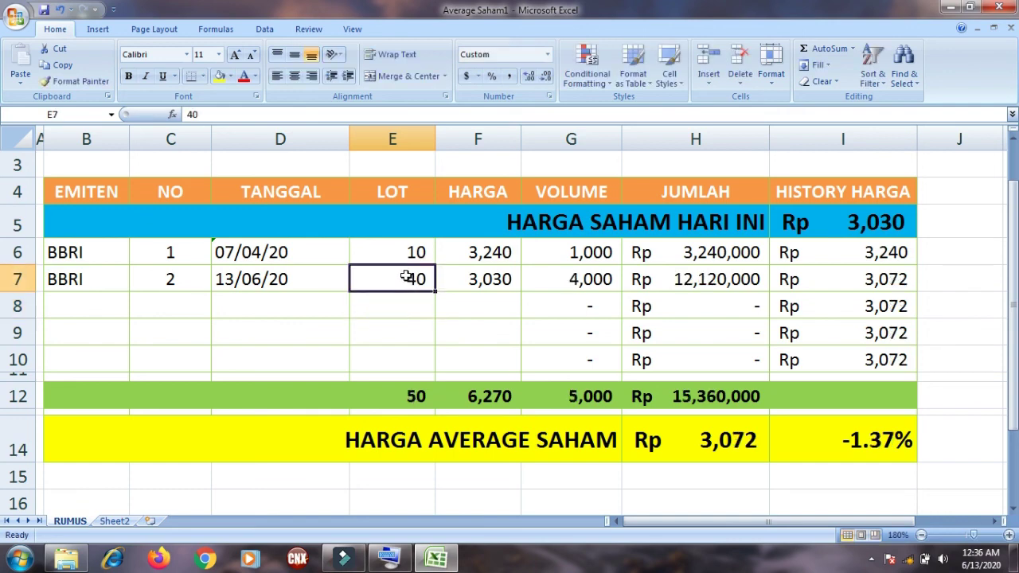
text(50)
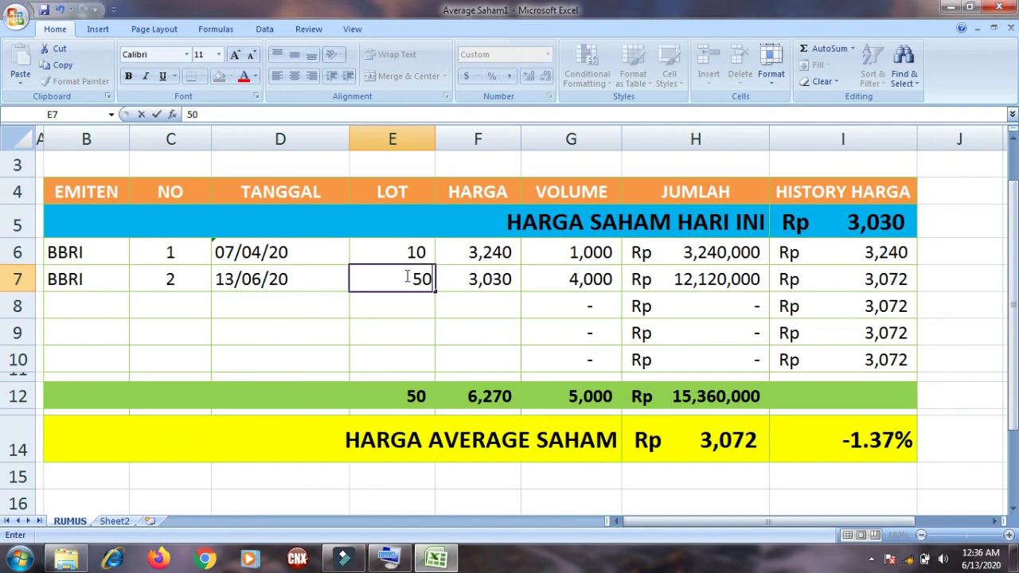
key(Return)
click(408, 278)
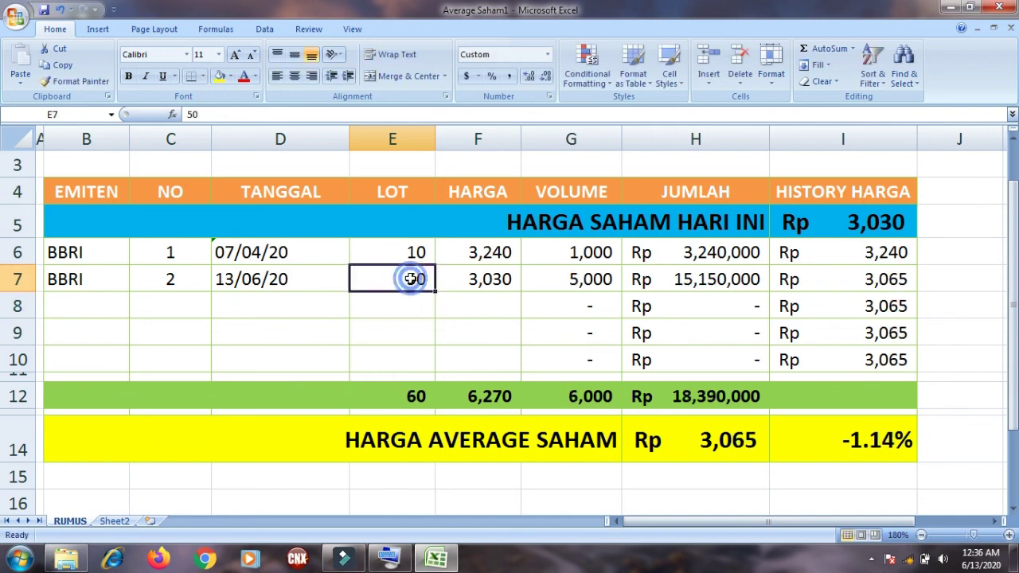
text(100)
key(Return)
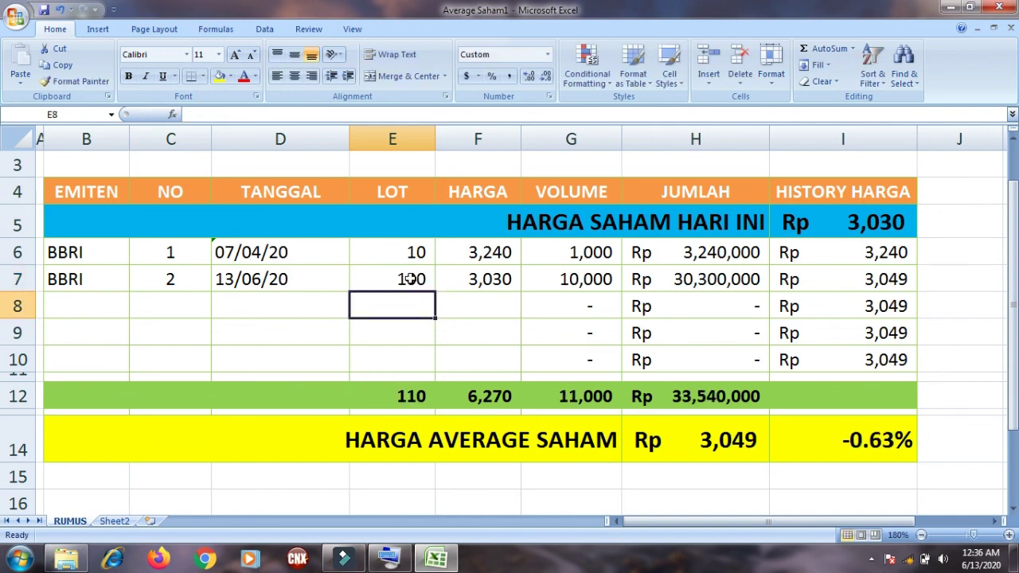
click(407, 275)
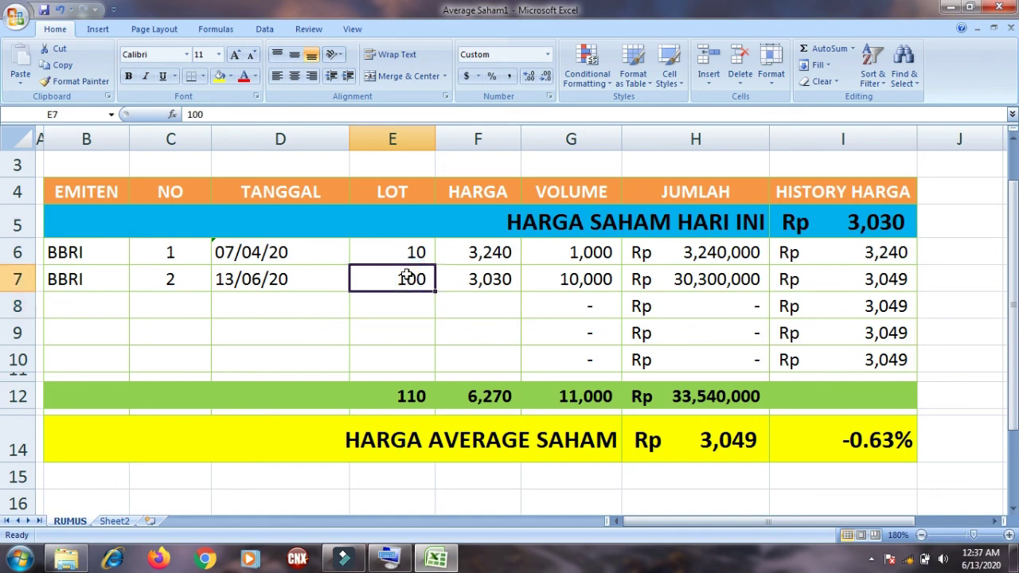
text(150)
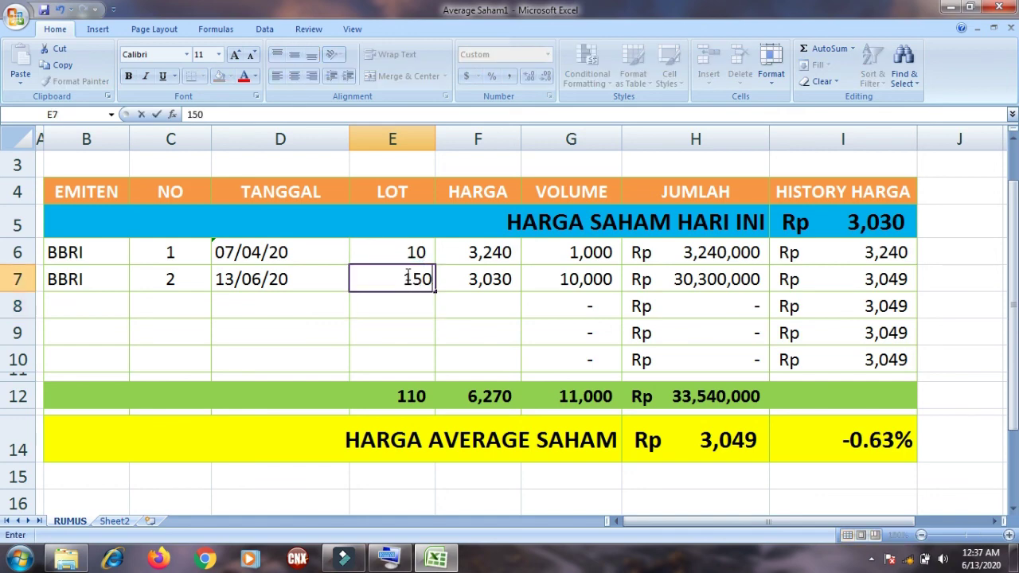
key(Return)
click(408, 278)
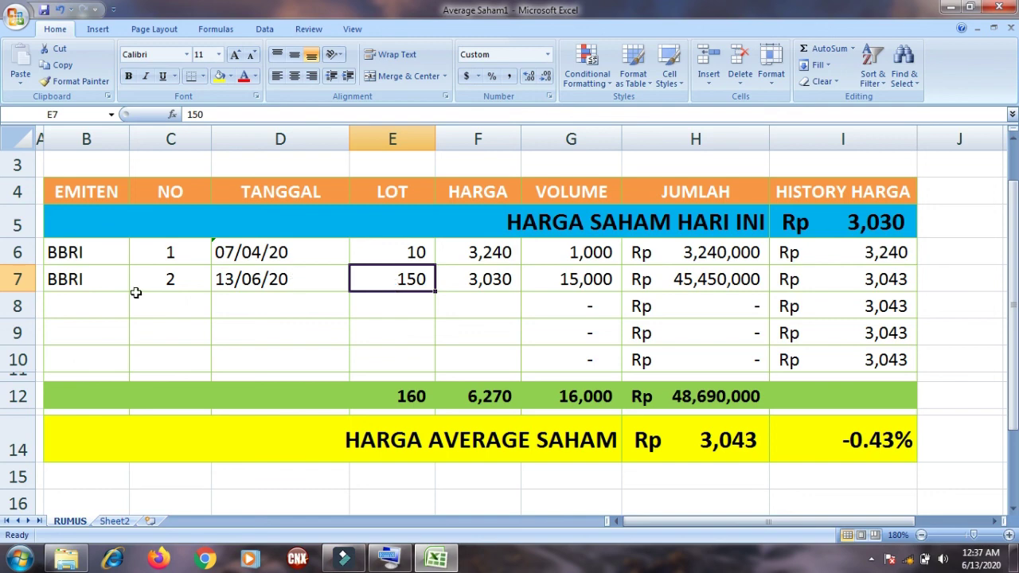
Clear both sample BBRI purchases in B6:F7 and today's share price in I5.
drag(64, 253, 463, 278)
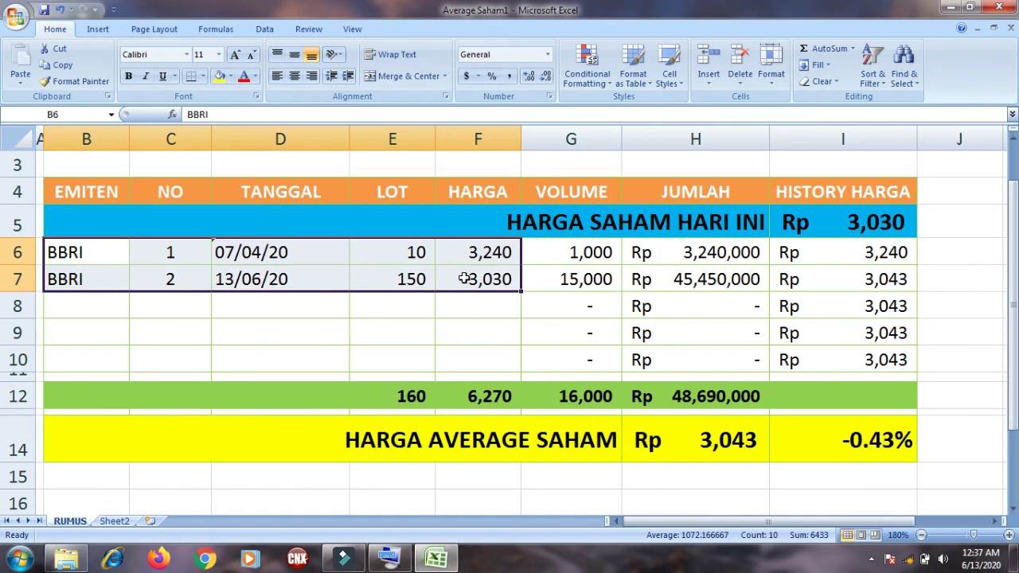
key(Delete)
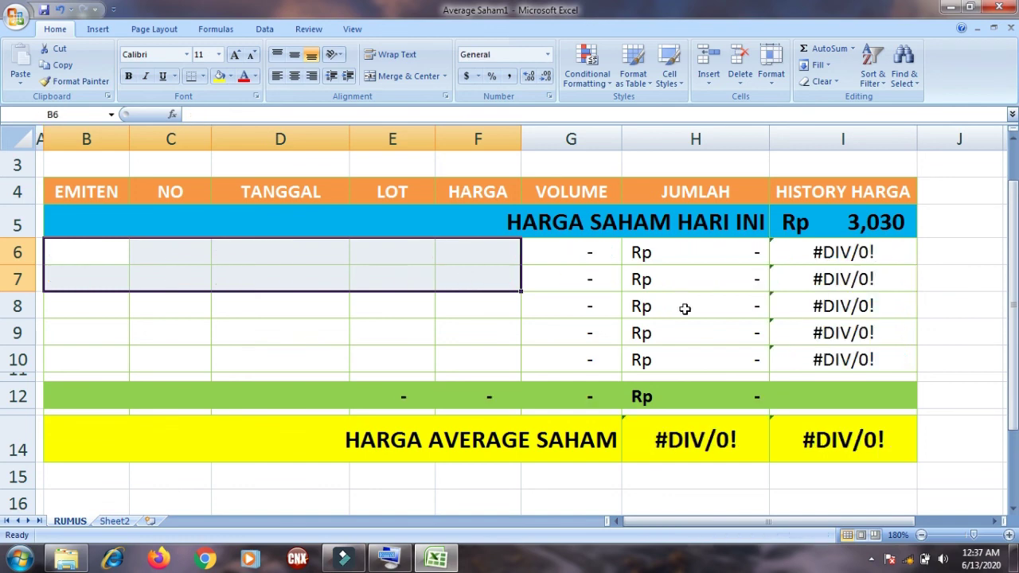
click(807, 223)
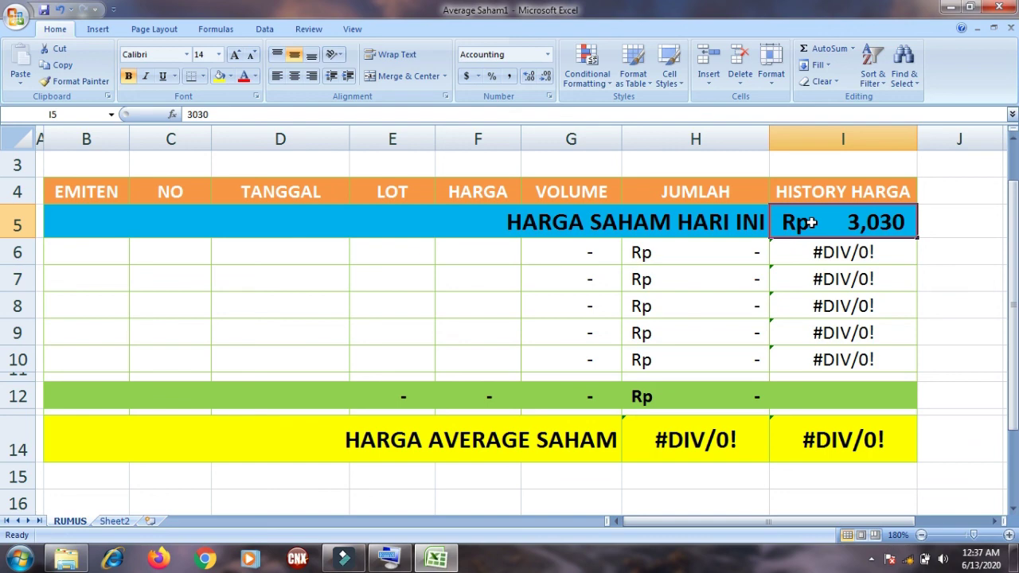
key(Delete)
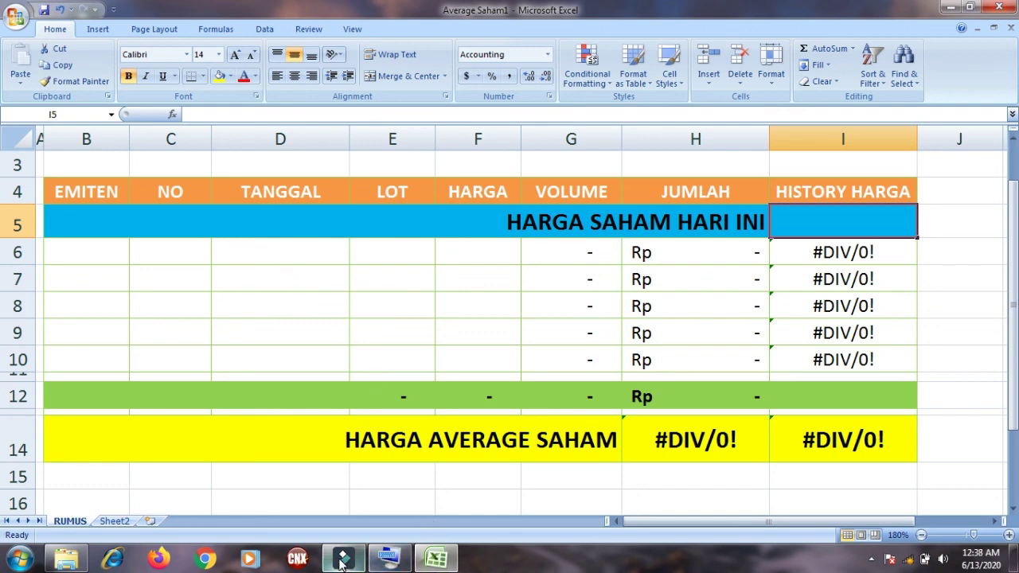
mouse_move(341, 563)
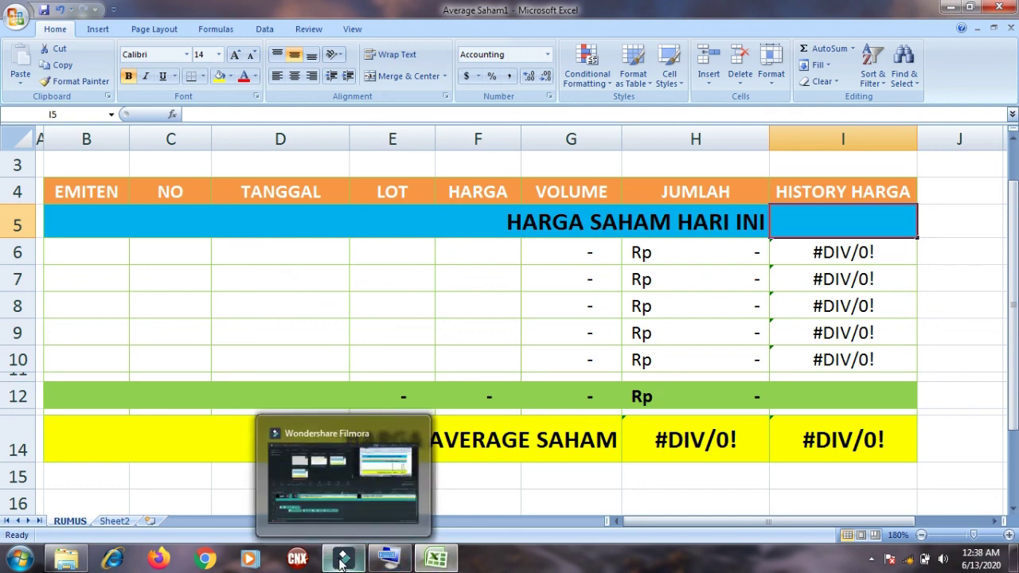